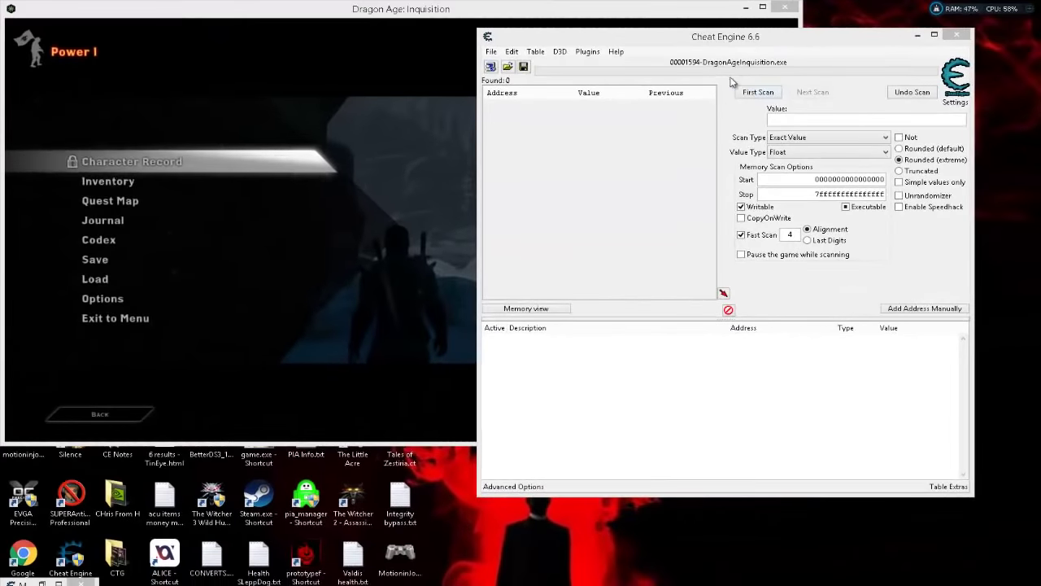
key(Down)
key(Down)
key(Down)
key(Down)
key(Down)
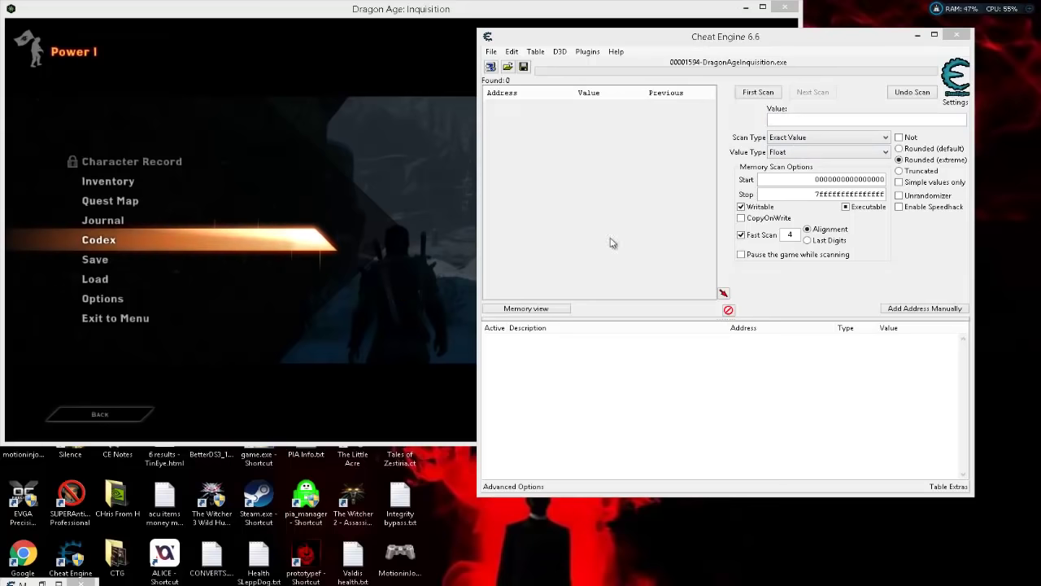
Run a first scan for float values between 100 and 160, and filter the results to unchanged values.
click(803, 140)
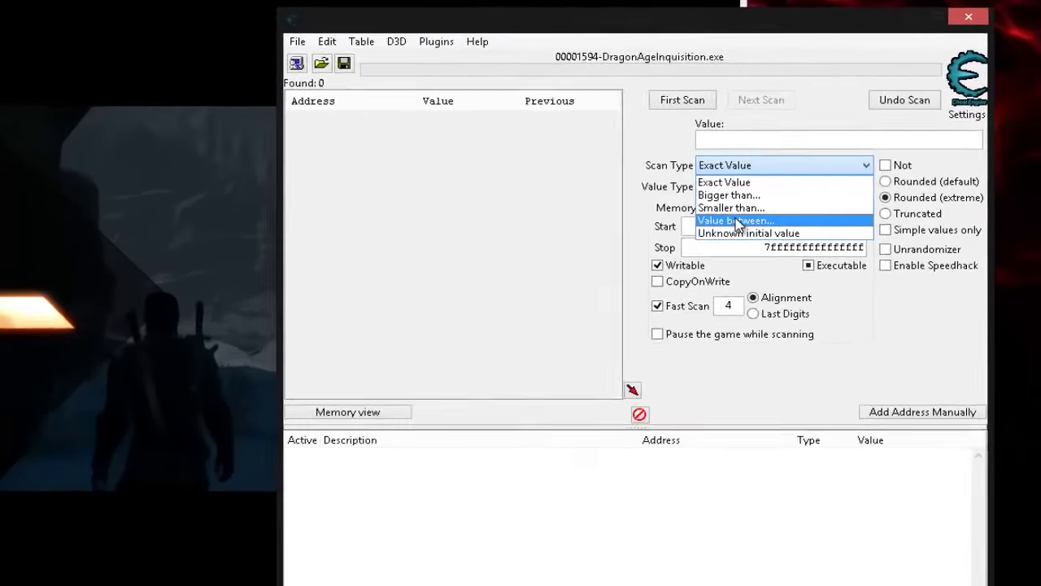
click(733, 223)
click(757, 143)
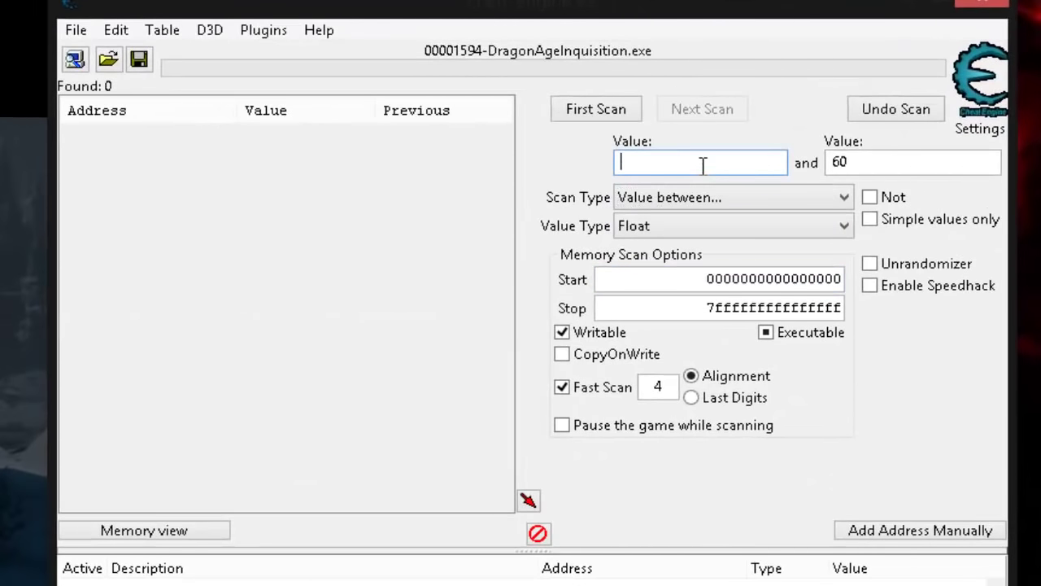
text(100)
key(Tab)
text(160)
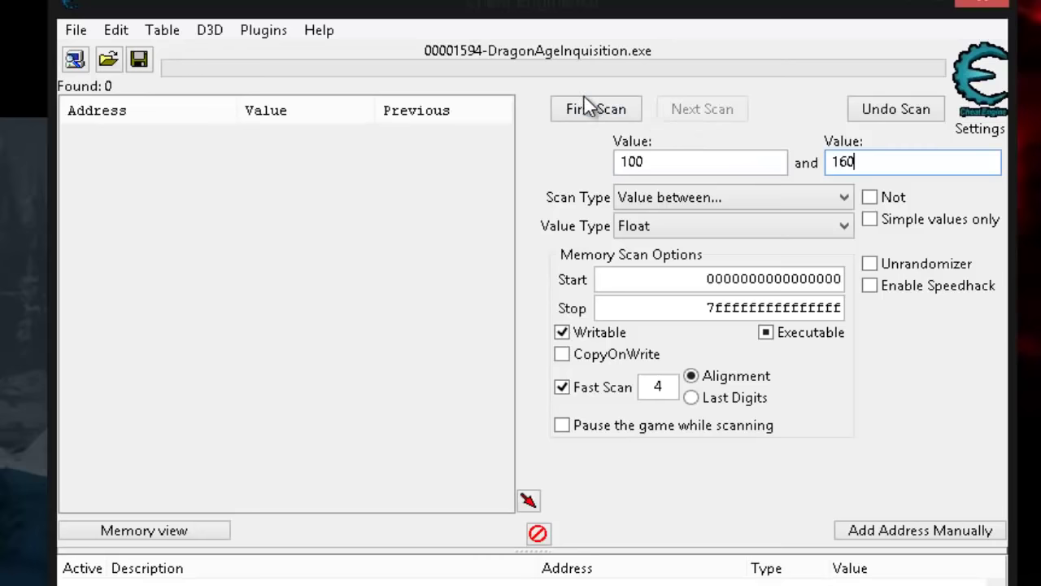
click(591, 109)
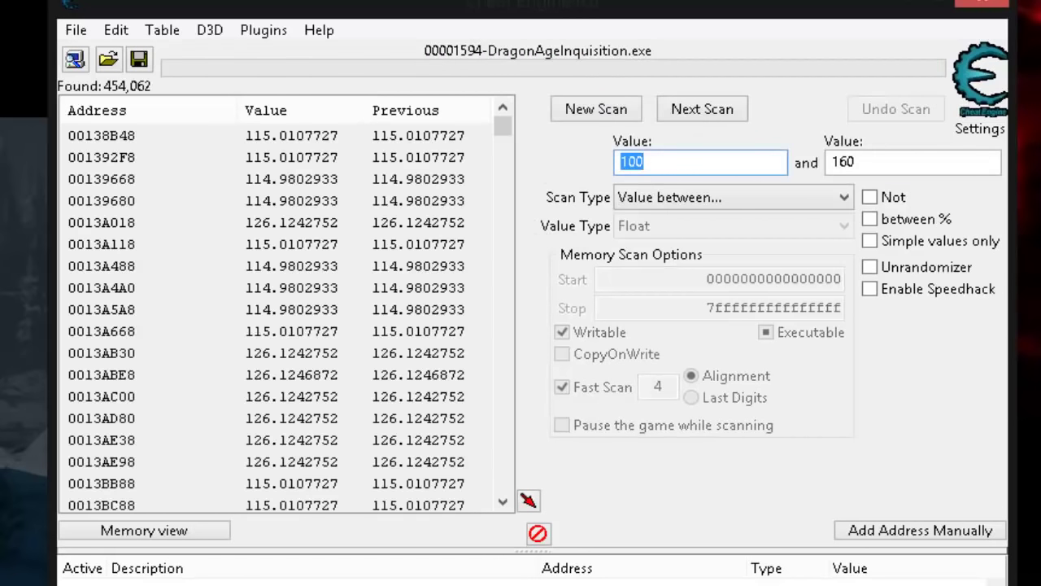
key(minus)
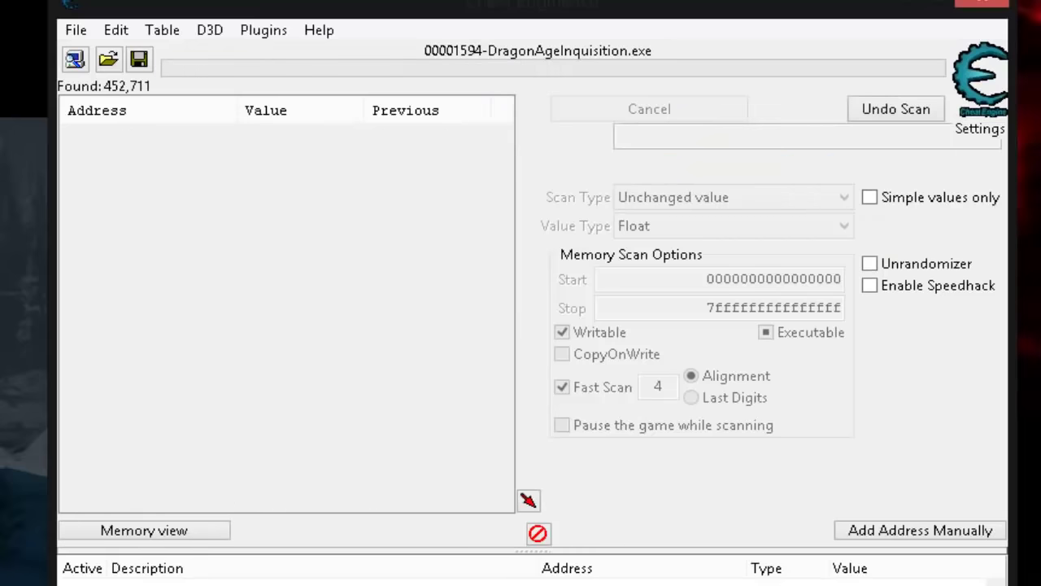
Switch to Dragon Age: Inquisition and run the character along the snowy path to the enemies on the frozen river.
key(alt+Tab)
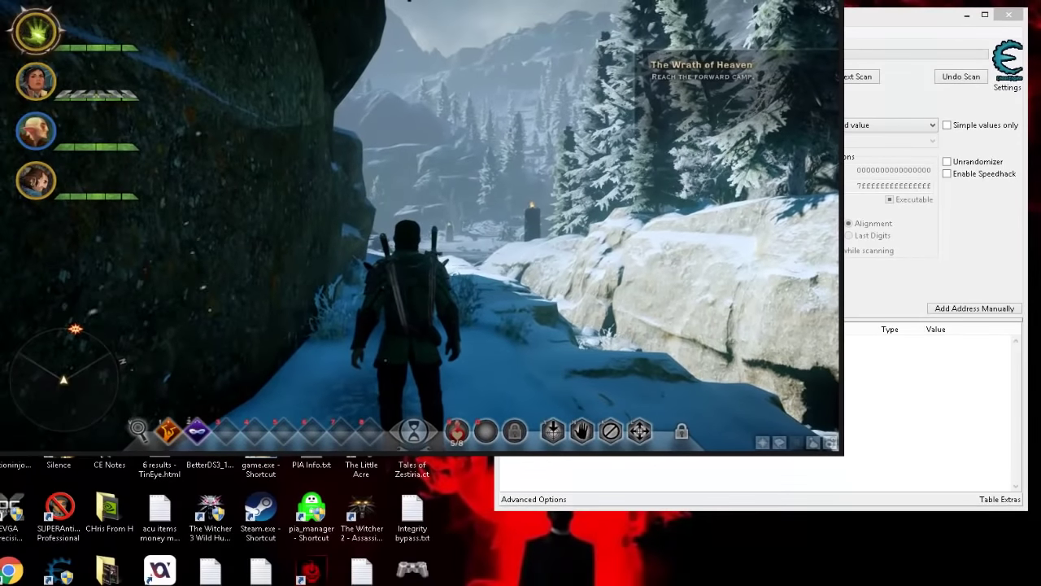
key(w)
key(w)
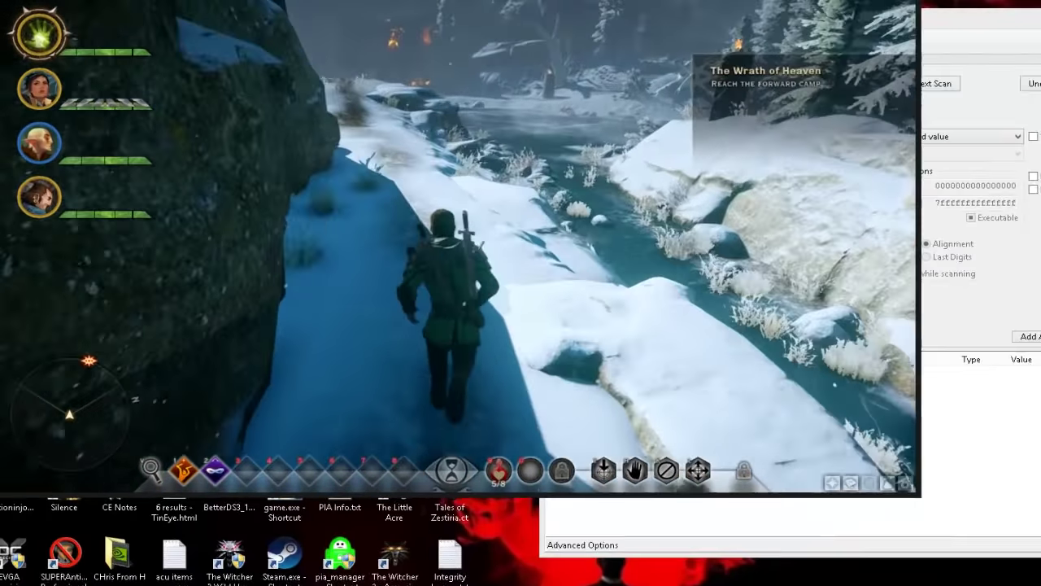
key(w)
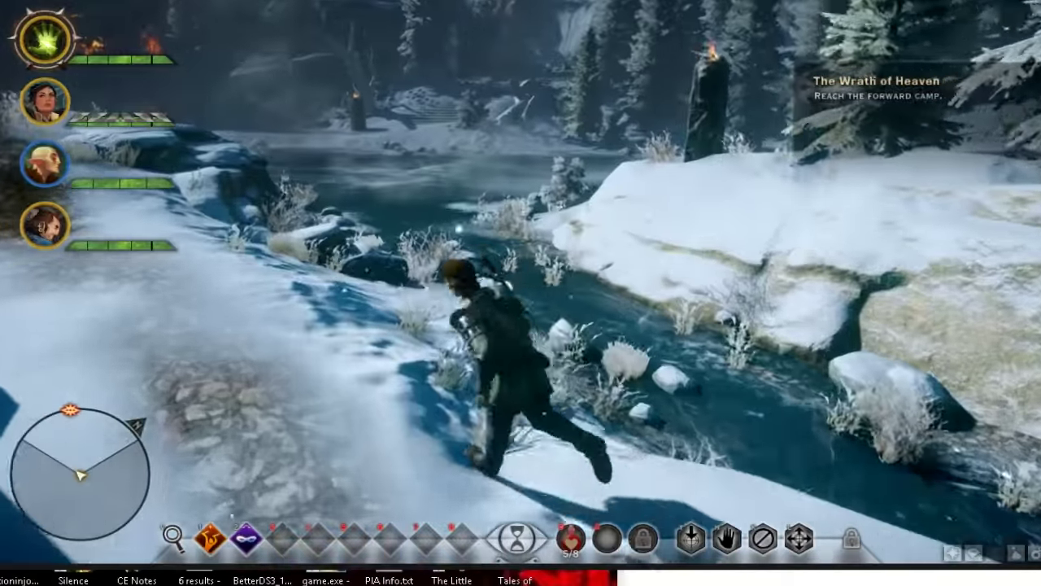
key(w)
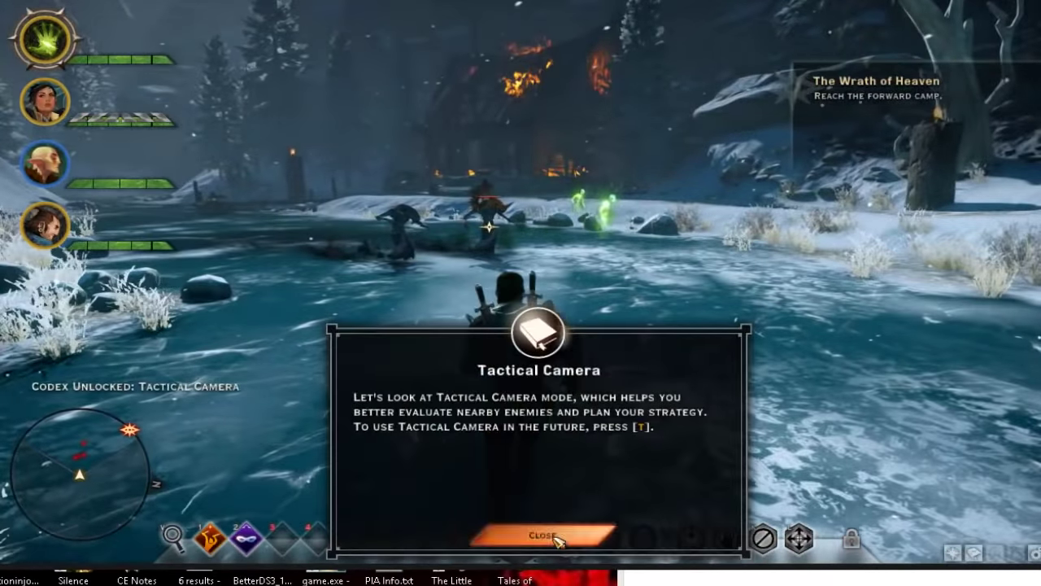
Close the Tactical Camera tutorial, leave the tactical view and attack the enemies on the ice.
click(558, 540)
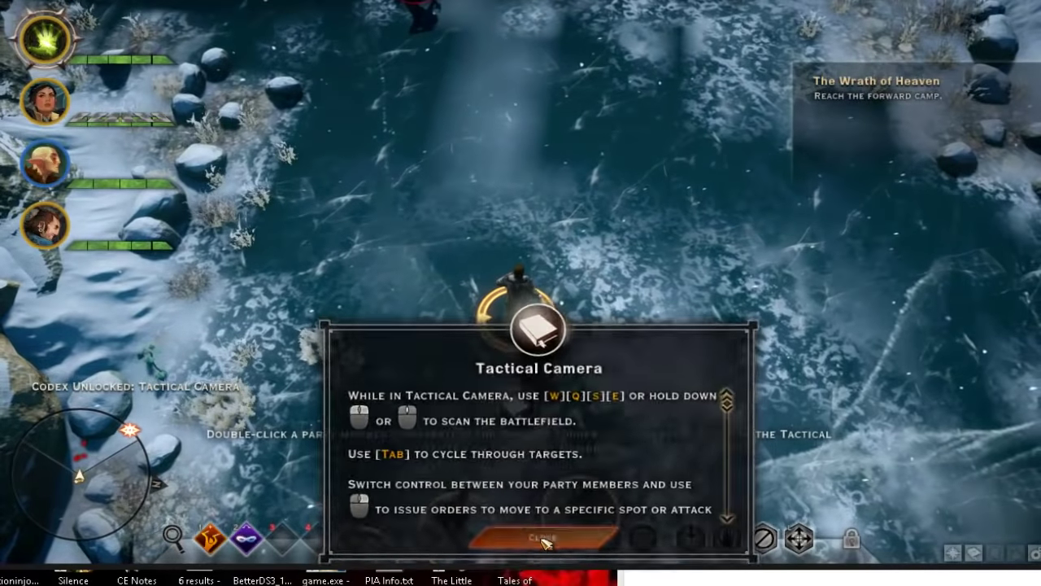
scroll(558, 358, up, 5)
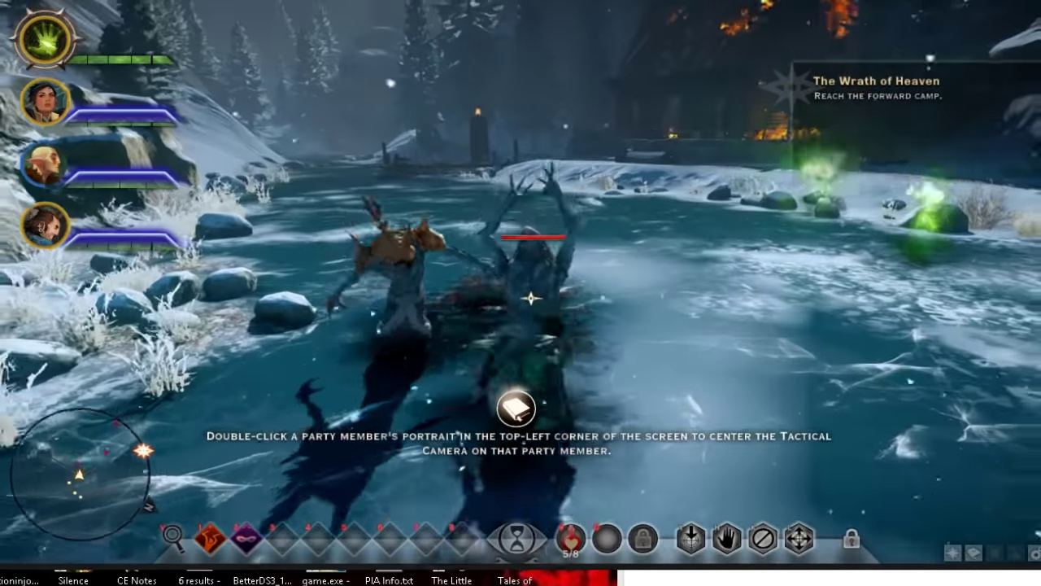
key(1)
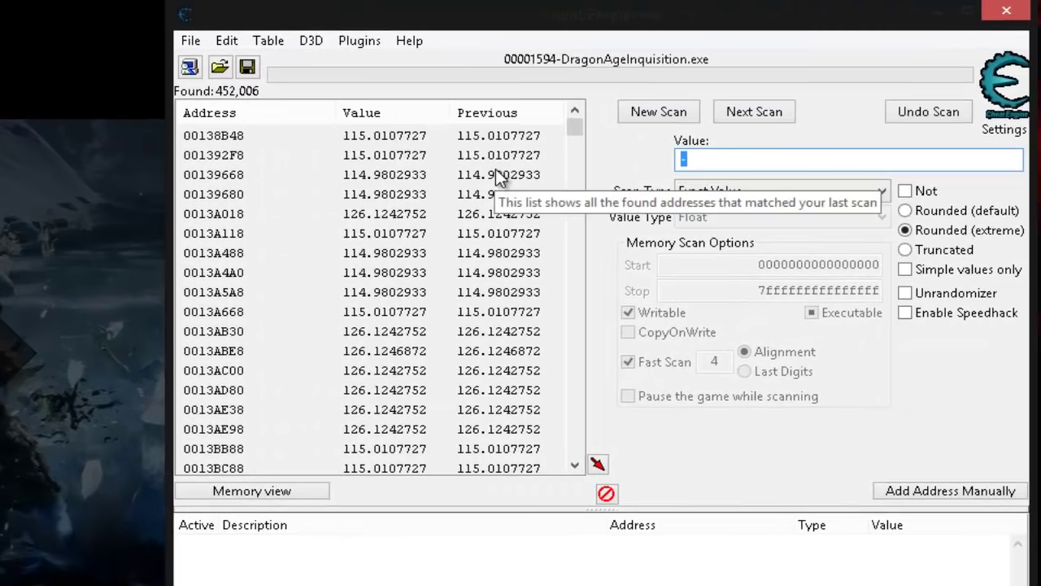
In Cheat Engine, filter the scan results to the exact value 130 and rescan for unchanged values.
text(130)
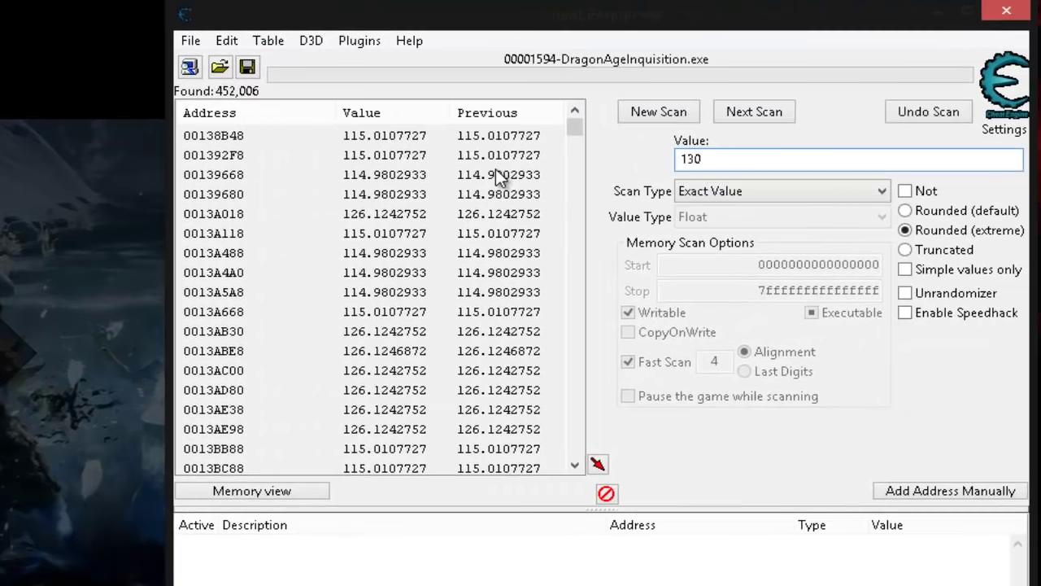
click(757, 113)
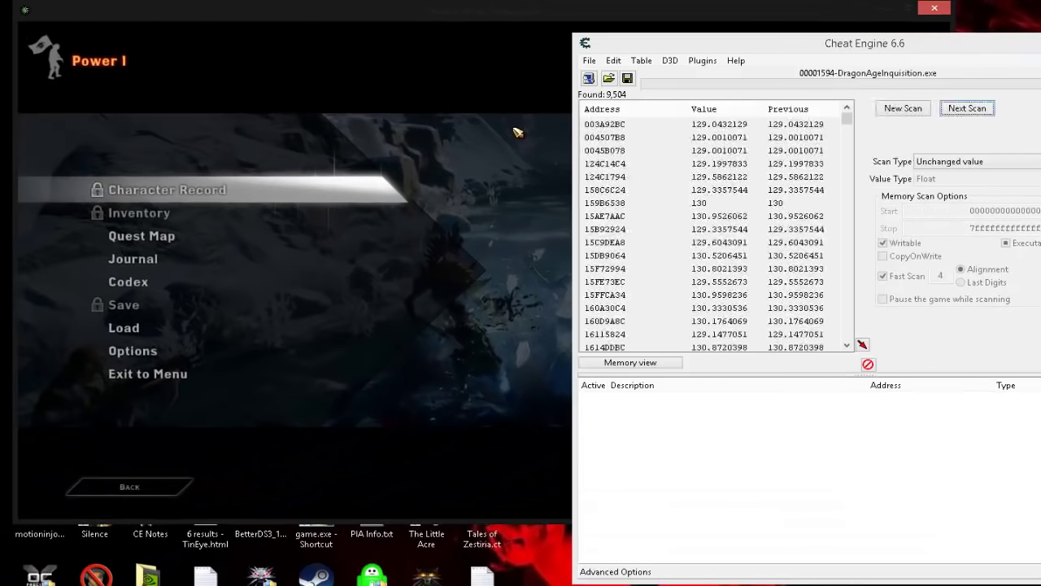
key(Return)
Resume Dragon Age: Inquisition, keep attacking the Greater Shade, and pause the game in its menu.
click(494, 98)
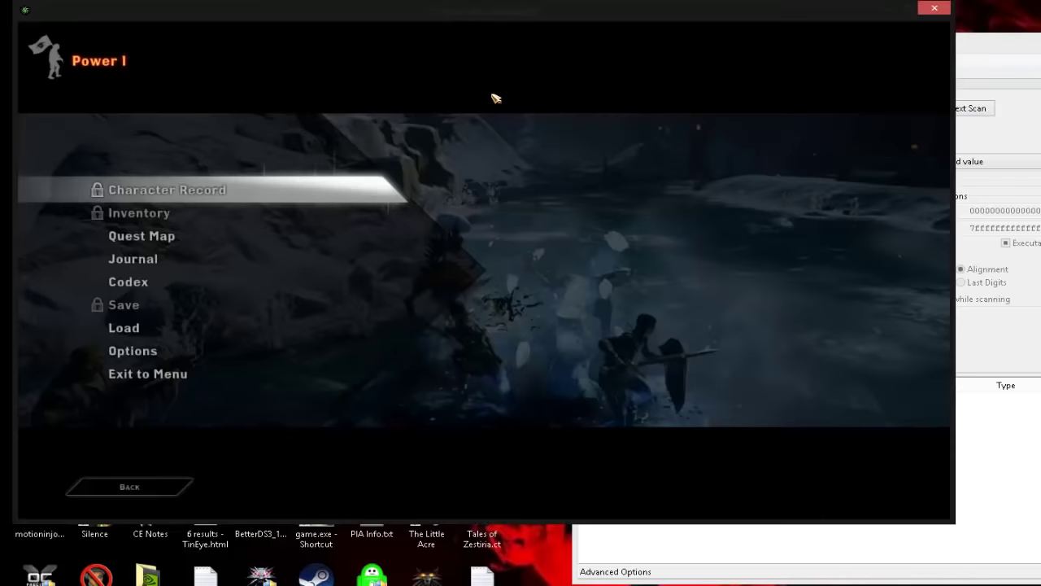
key(Escape)
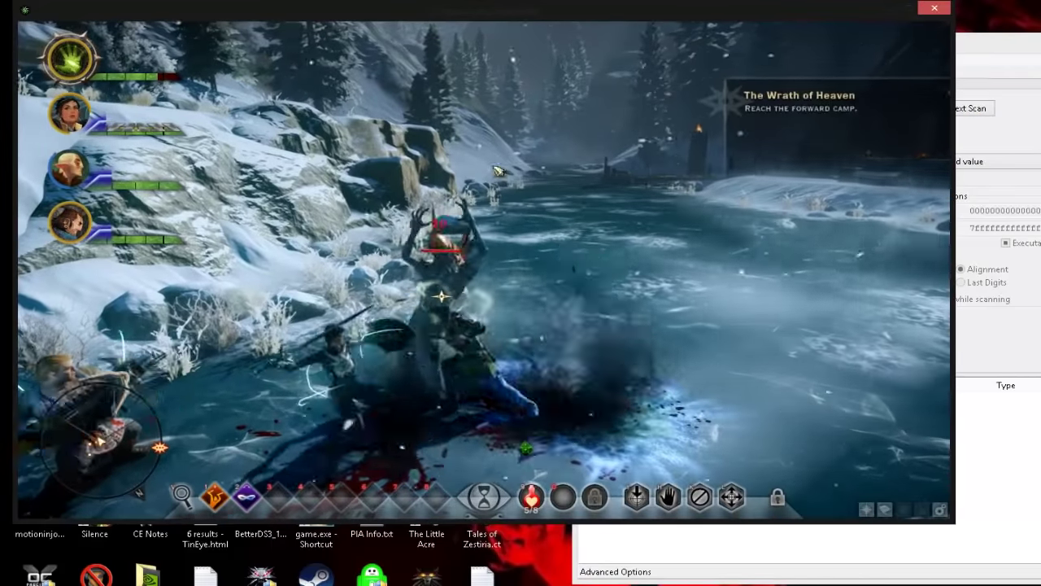
key(1)
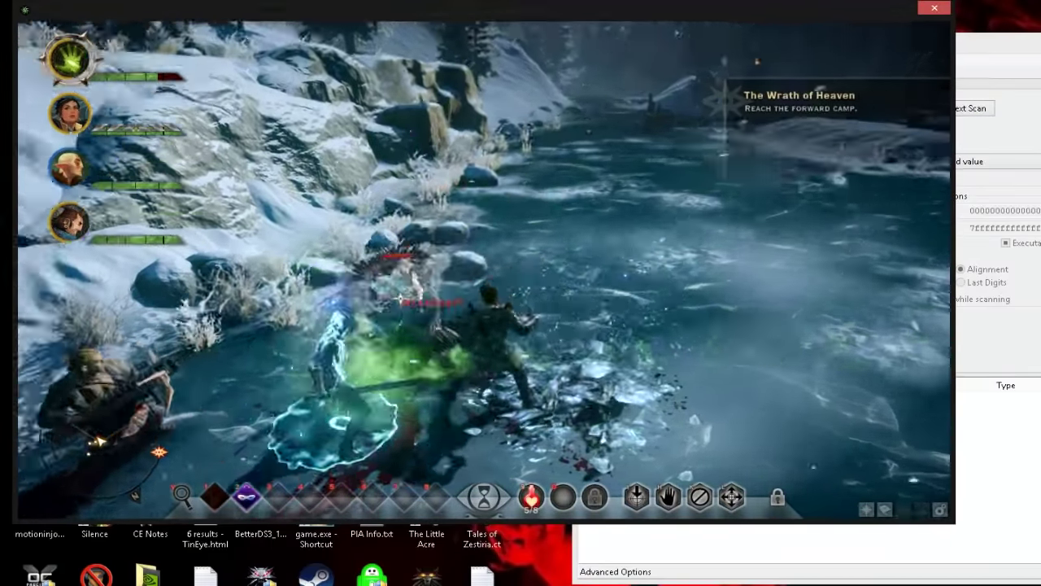
click(470, 267)
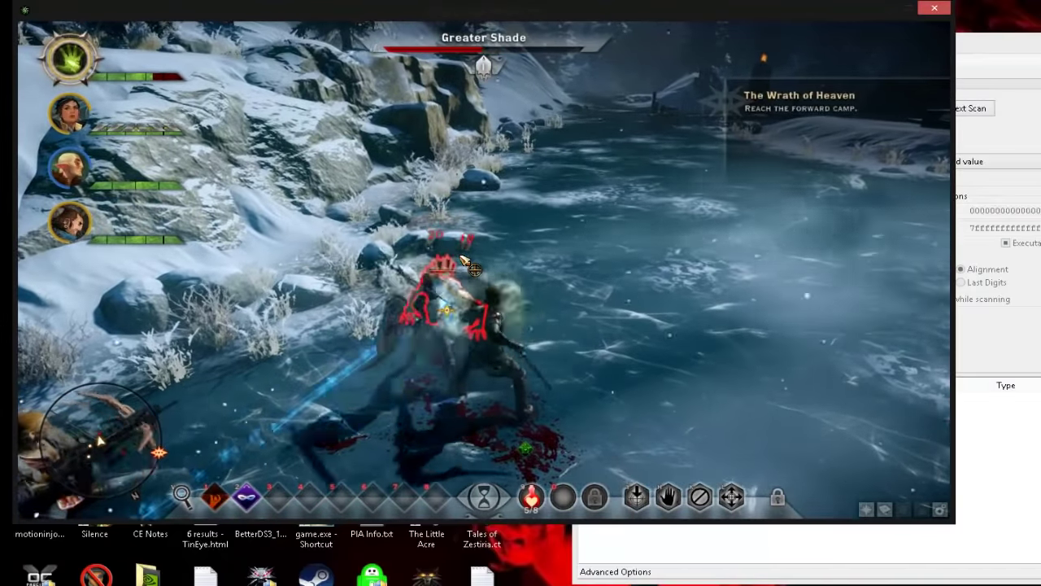
click(471, 267)
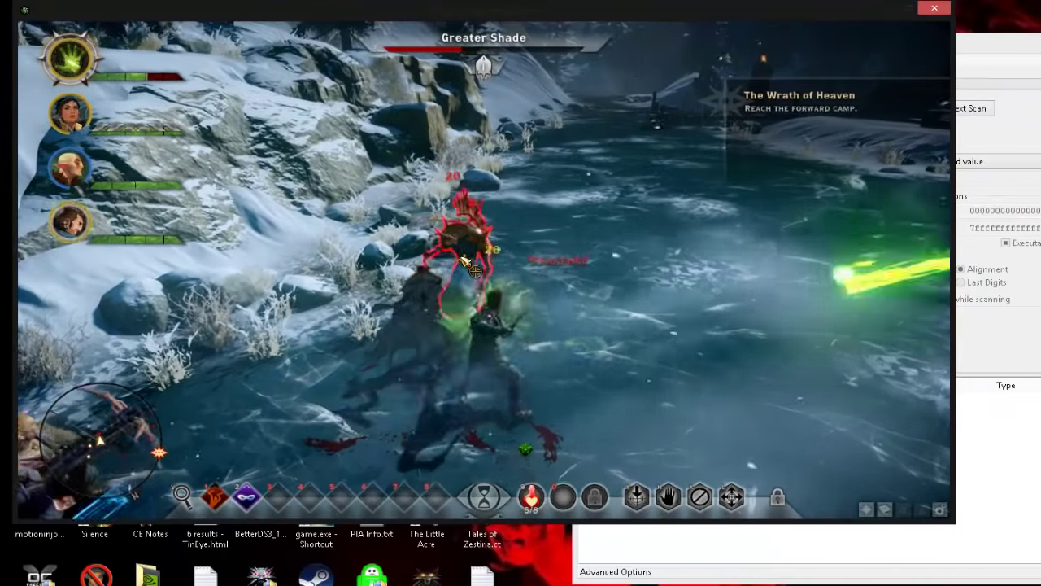
click(470, 267)
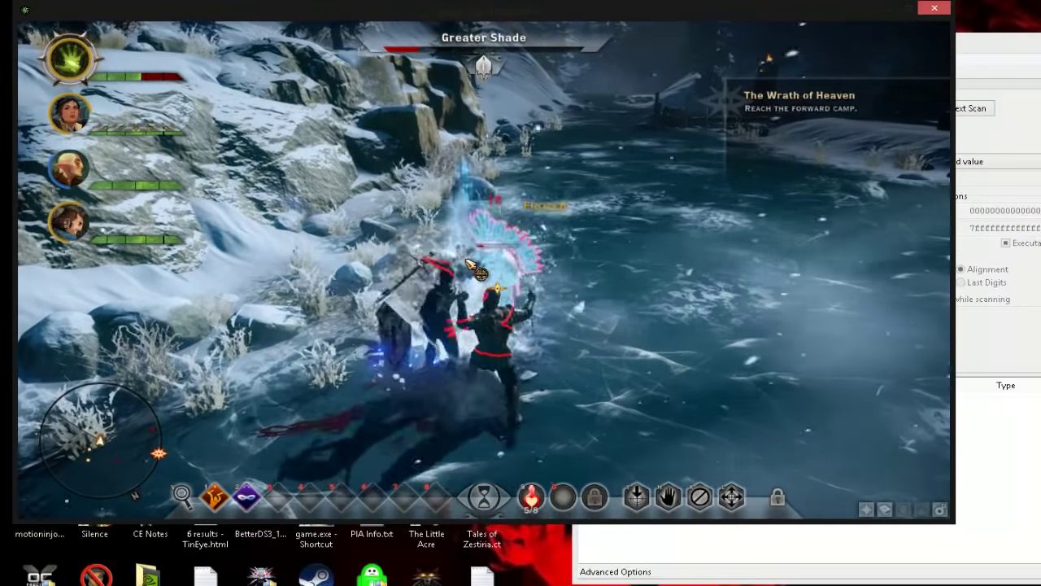
click(470, 264)
click(470, 264)
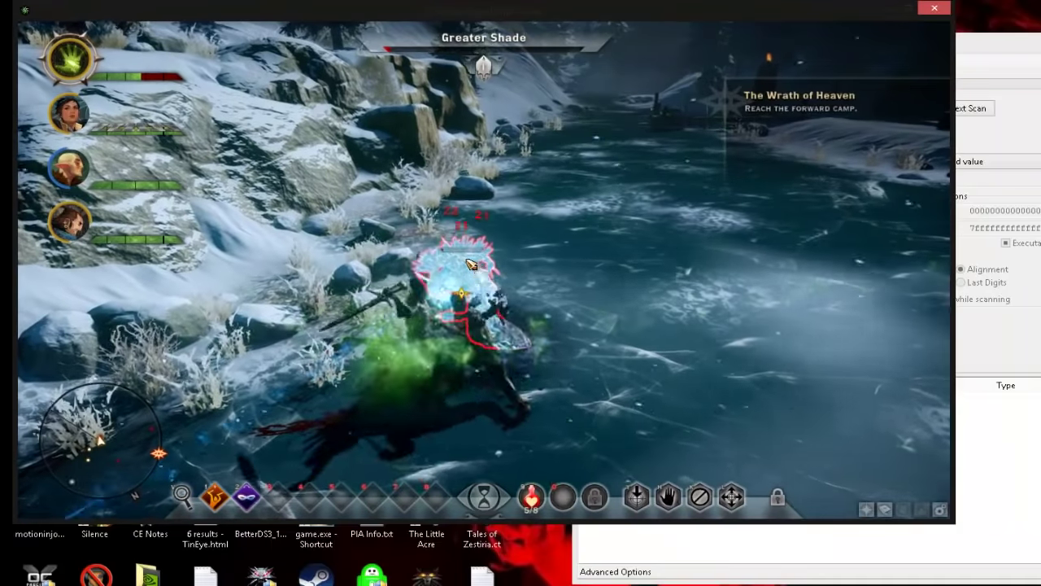
key(Escape)
In Cheat Engine, filter the scan results to the exact value 160.
click(996, 206)
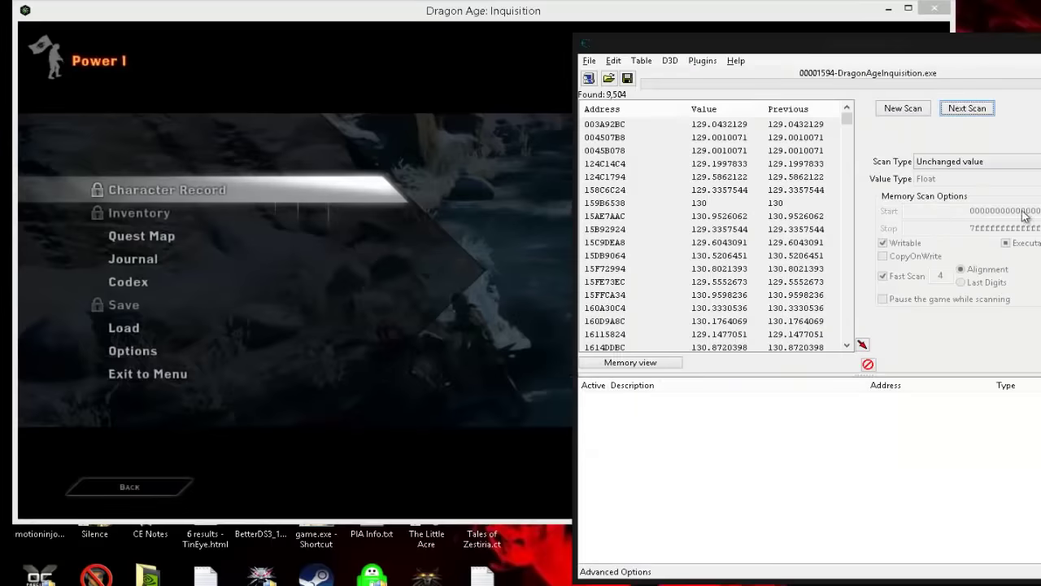
click(973, 165)
click(967, 178)
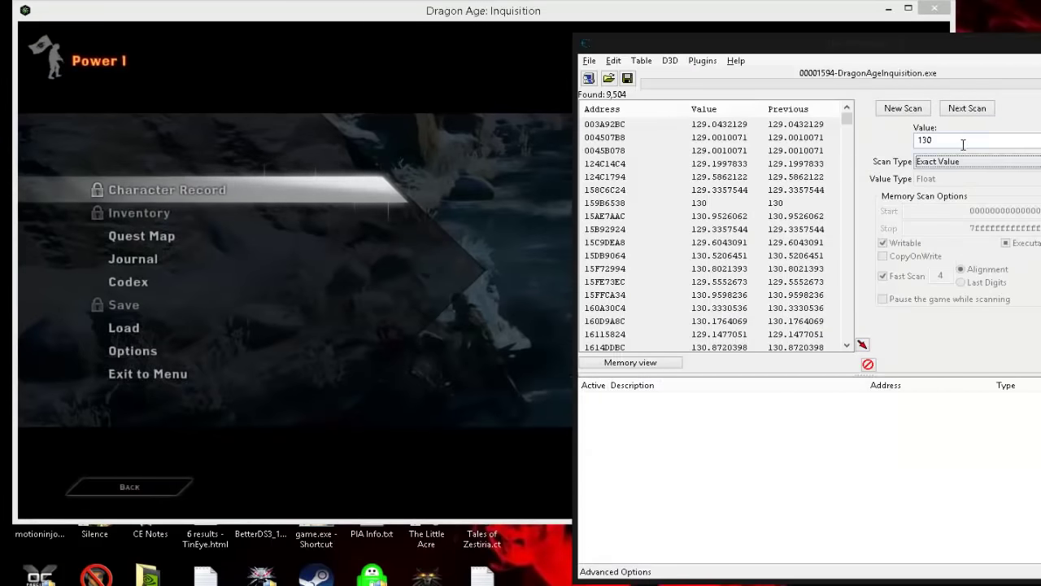
drag(962, 142, 752, 123)
text(160)
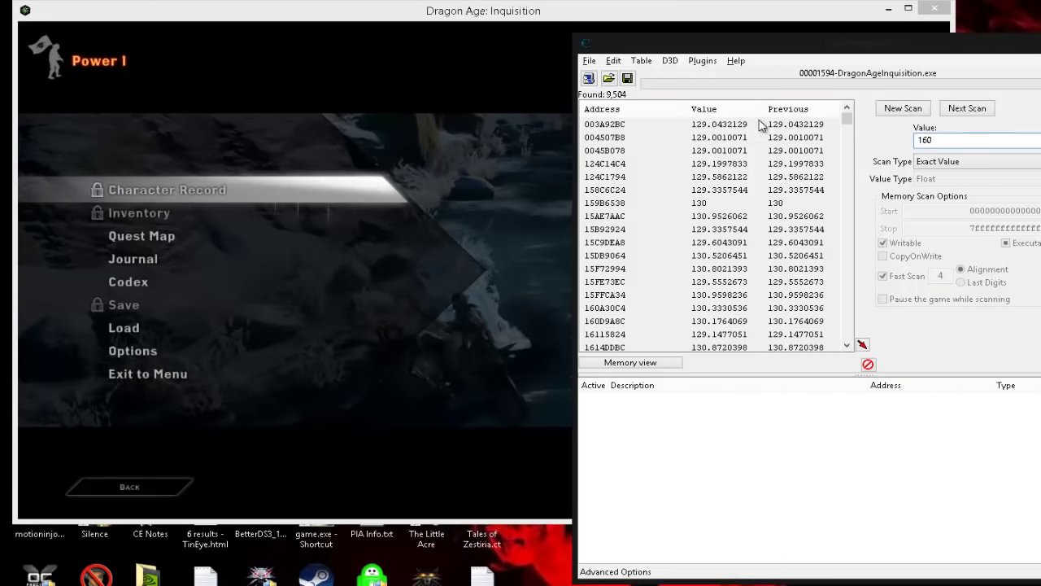
click(968, 109)
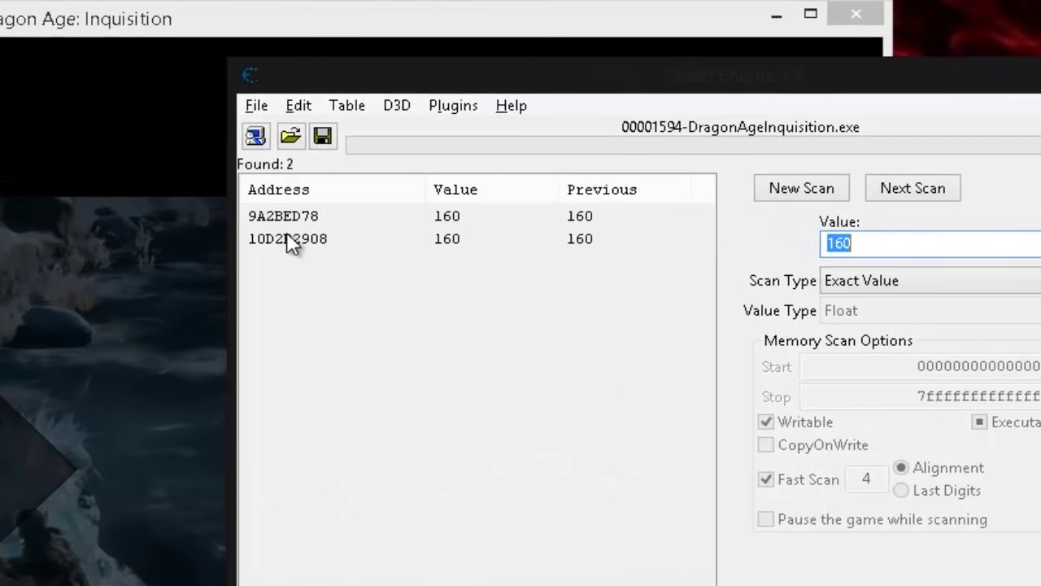
Add both found addresses, 9A2BED78 and 10D2B2908, to the address list.
click(585, 133)
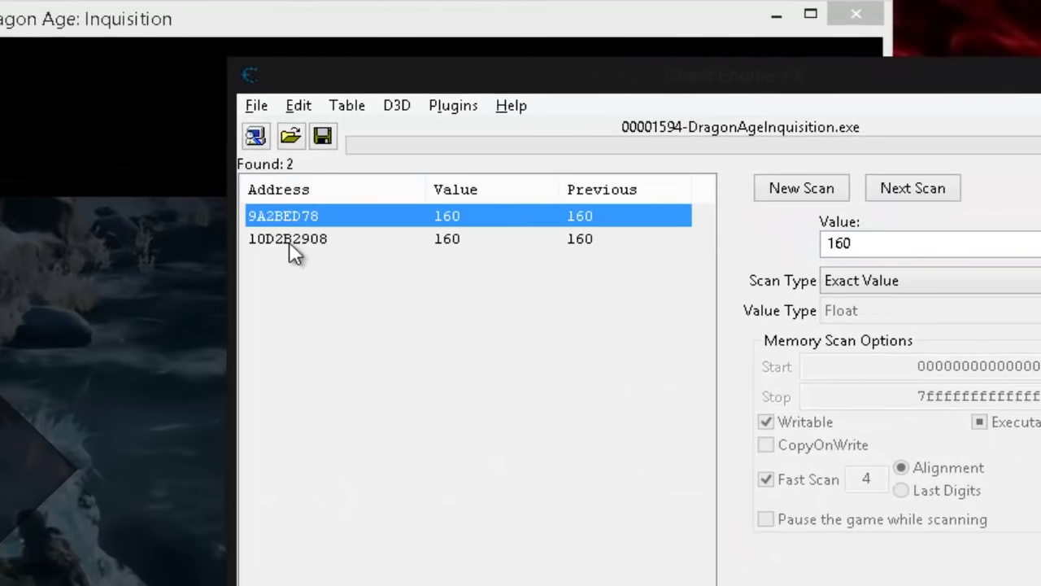
click(292, 239)
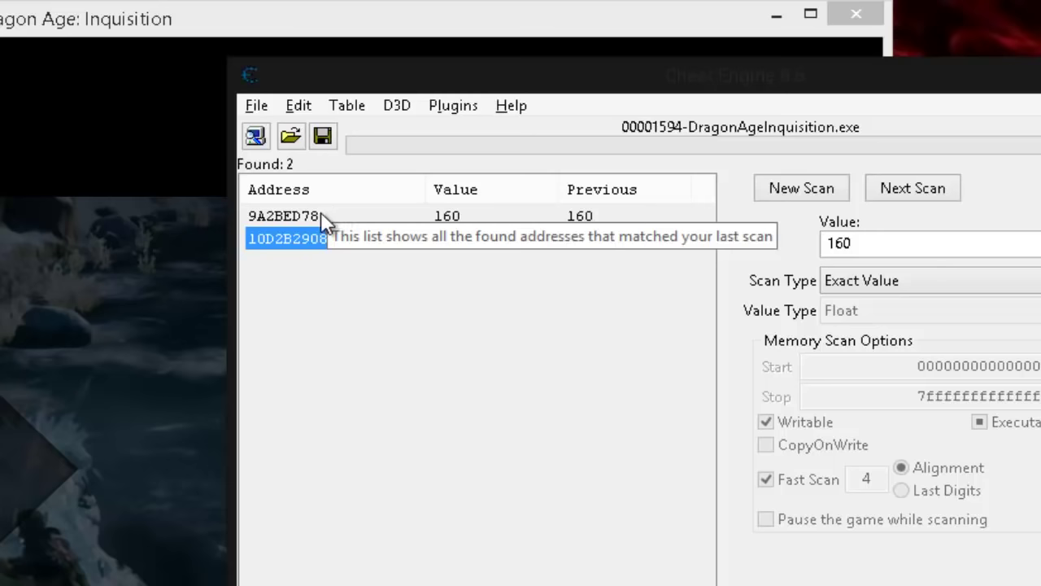
shift+click(296, 220)
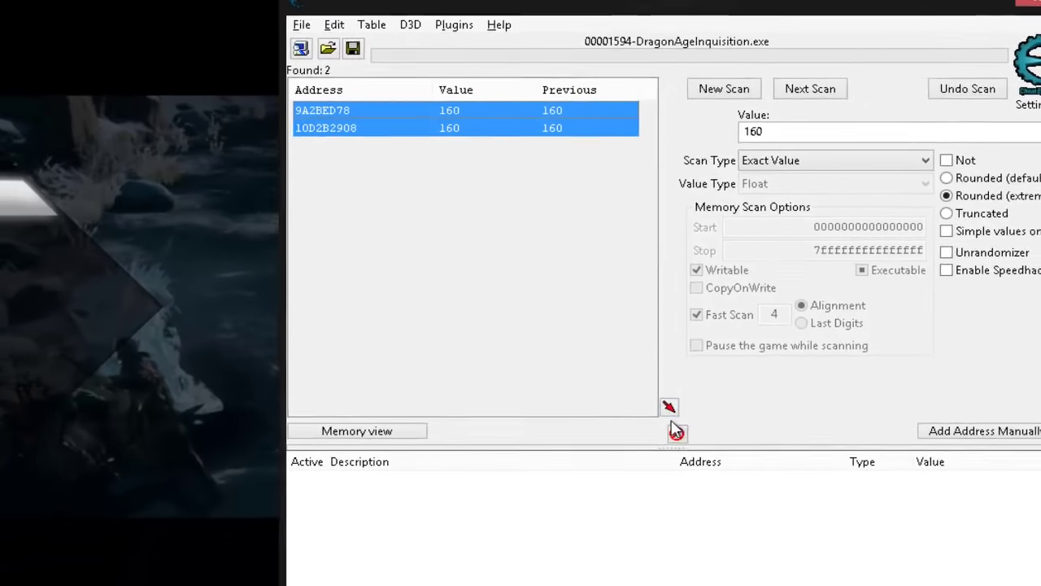
click(701, 505)
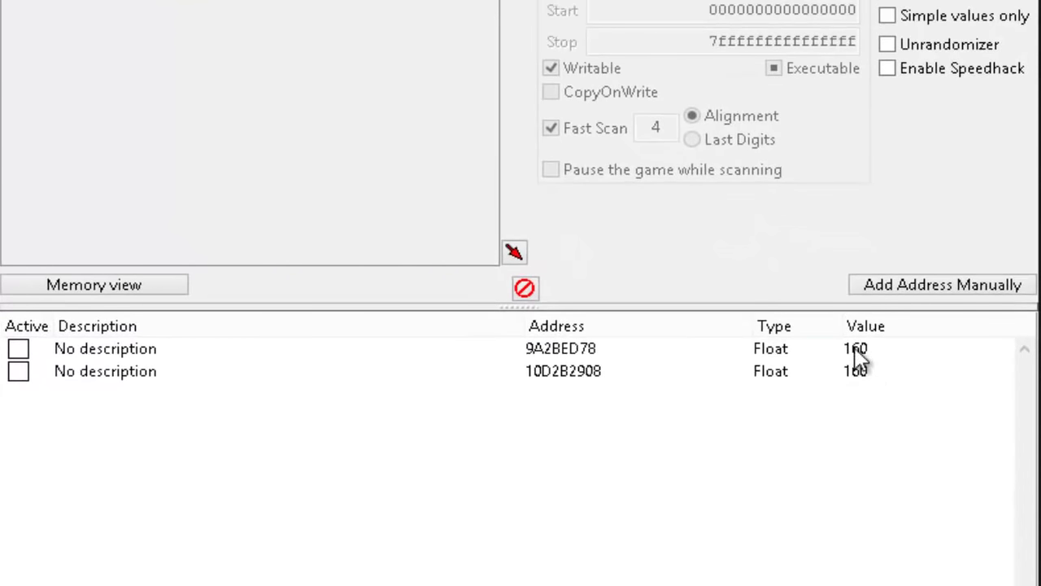
Set the value of address 9A2BED78 to 200 in the address list.
double_click(855, 349)
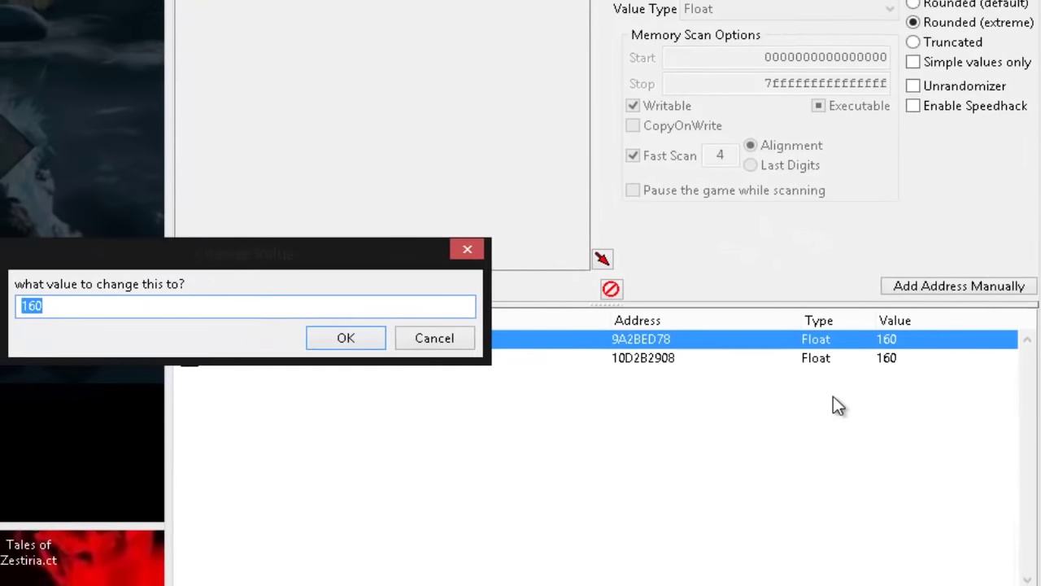
text(200)
click(369, 335)
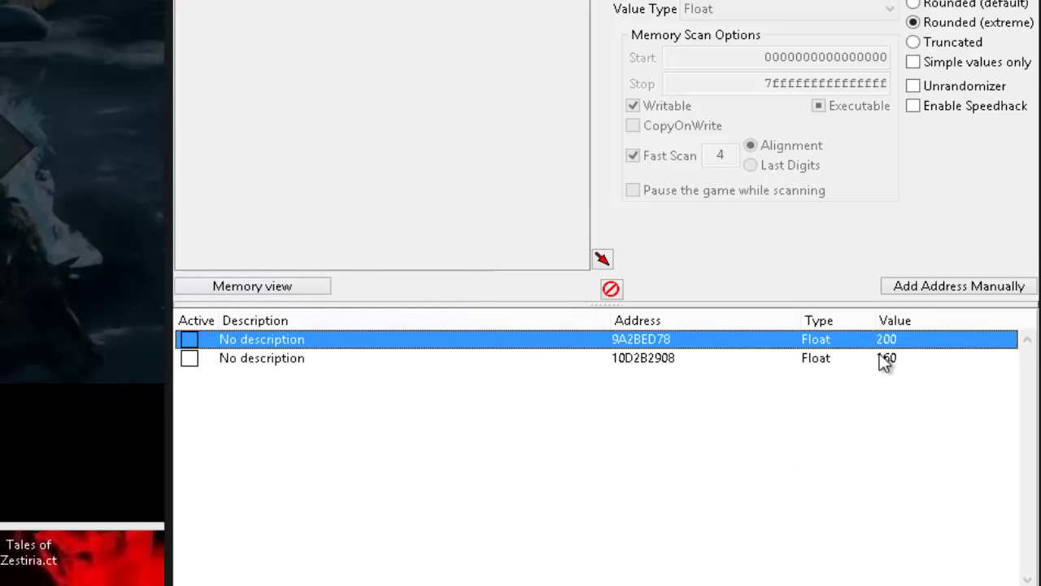
Set the value of address 10D2B2908 to 210 and select the 9A2BED78 entry.
double_click(885, 358)
text(210)
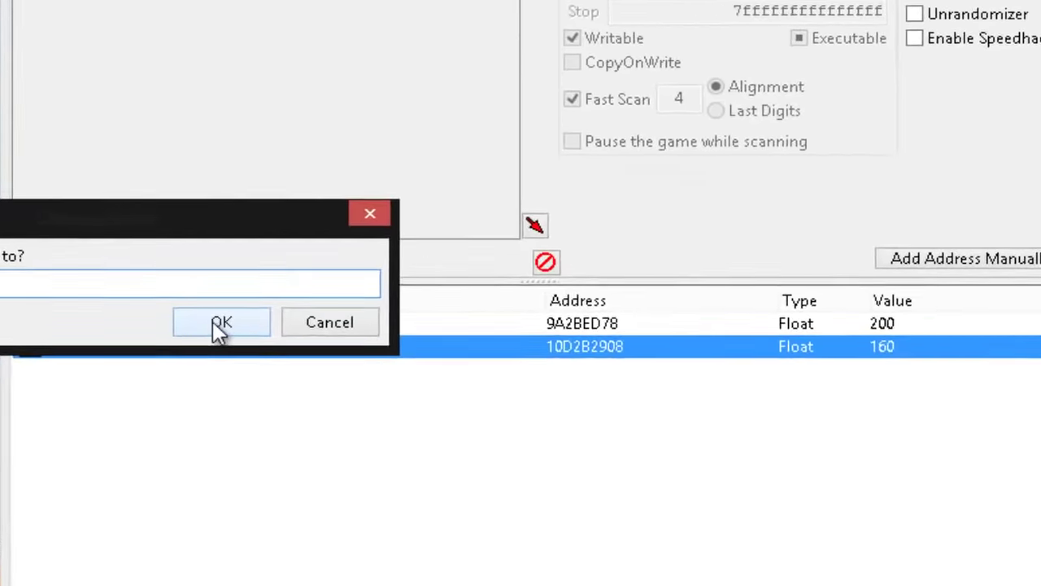
click(220, 324)
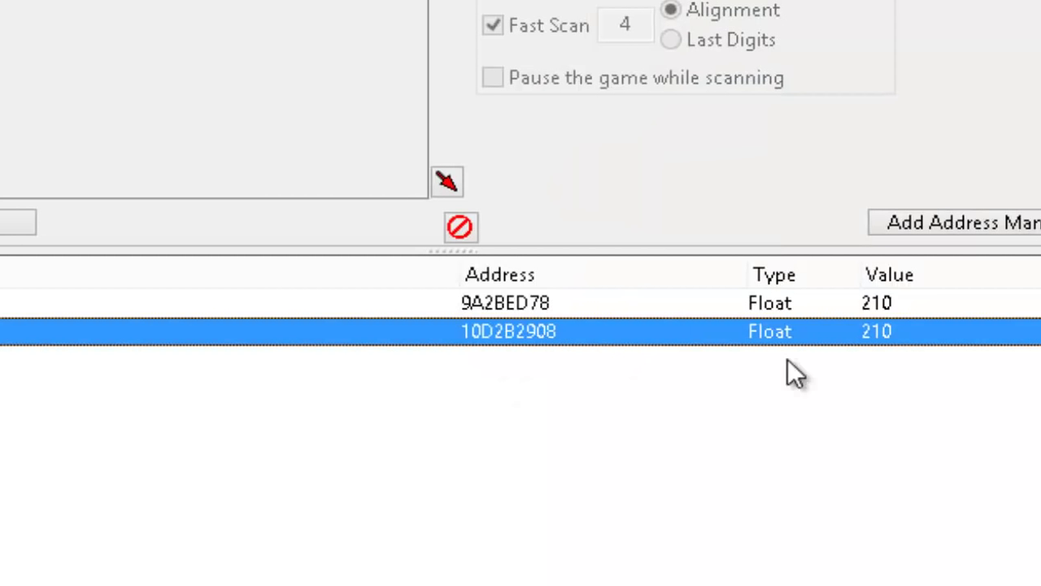
click(918, 305)
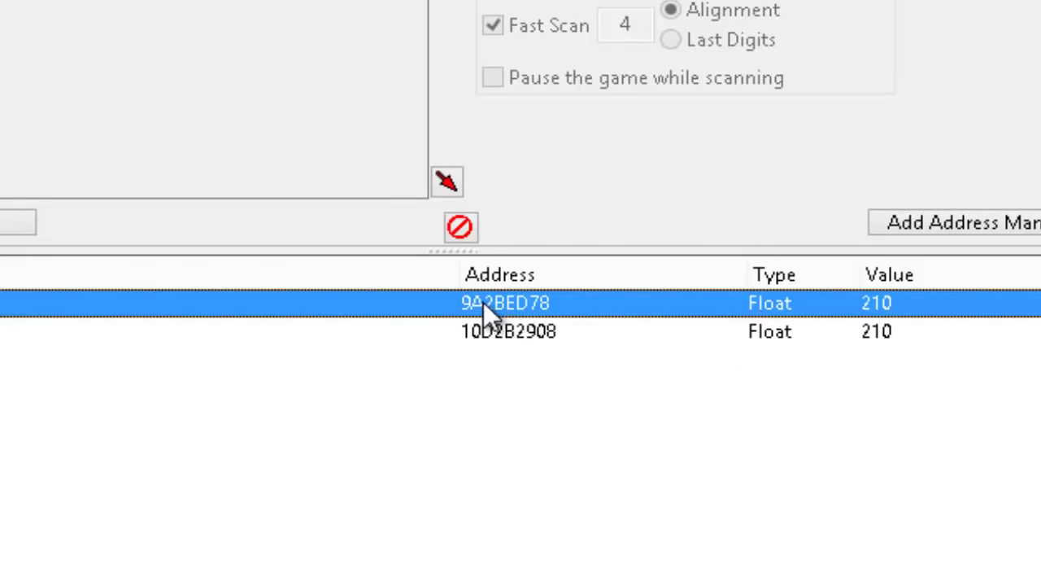
click(476, 334)
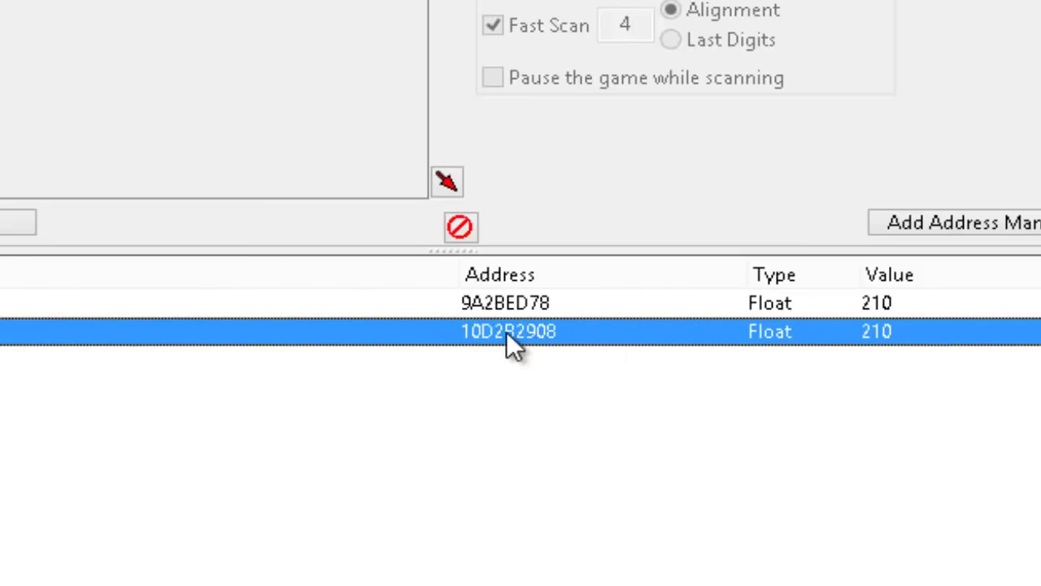
click(520, 355)
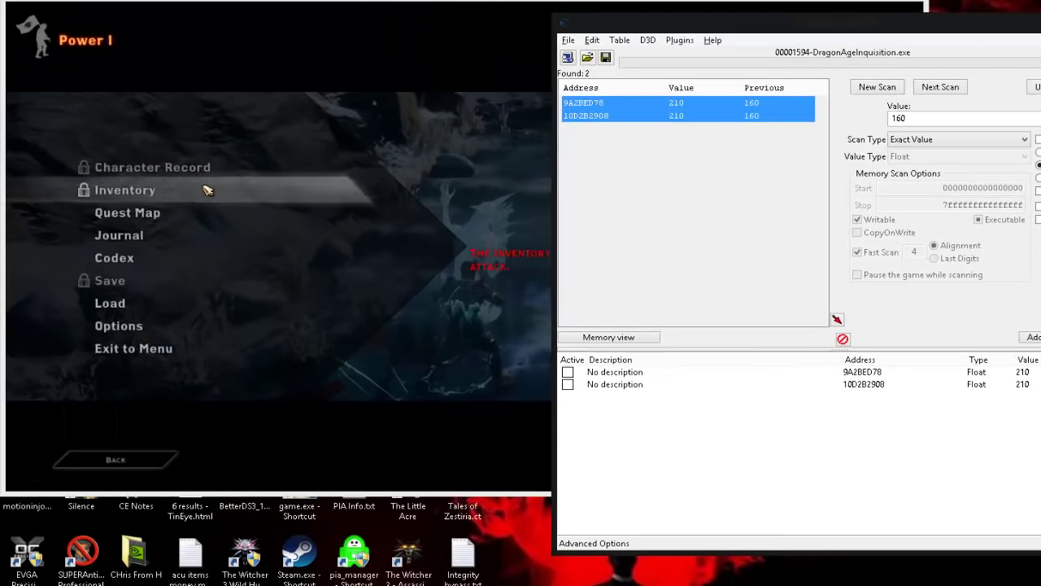
click(881, 385)
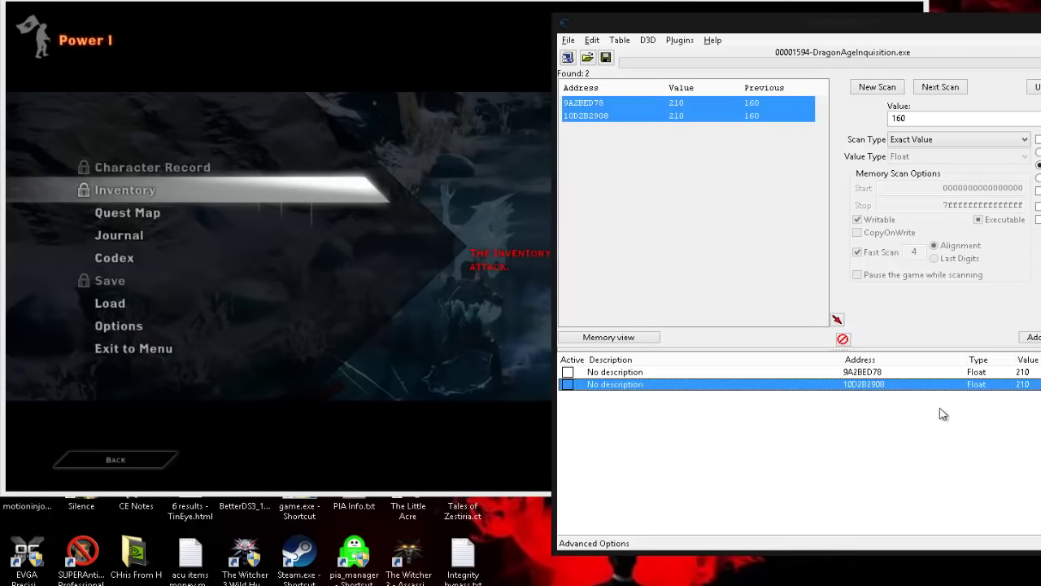
Switch to Dragon Age: Inquisition, resume play briefly and bring the game menu back up.
click(483, 157)
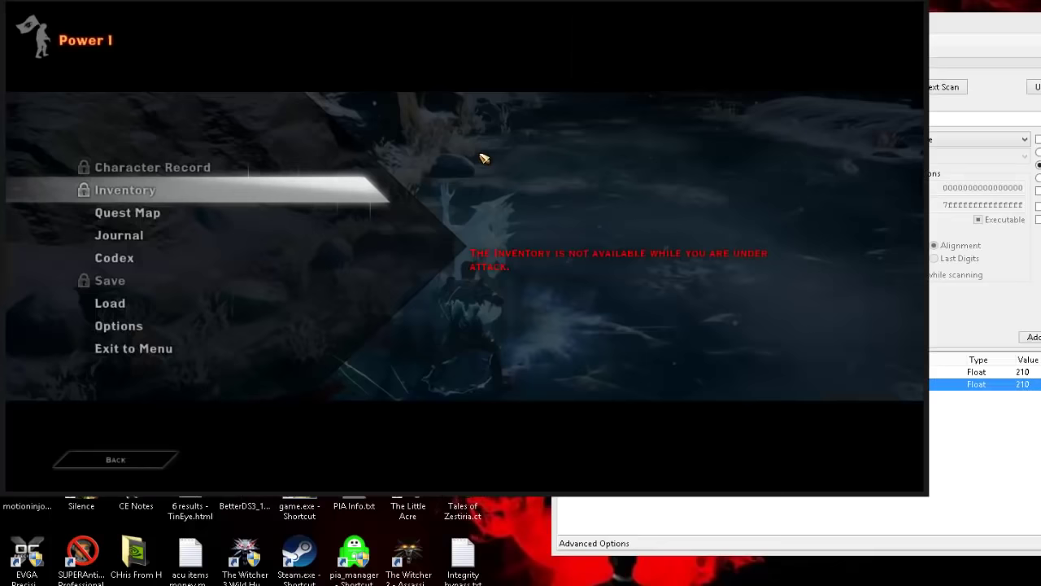
key(Escape)
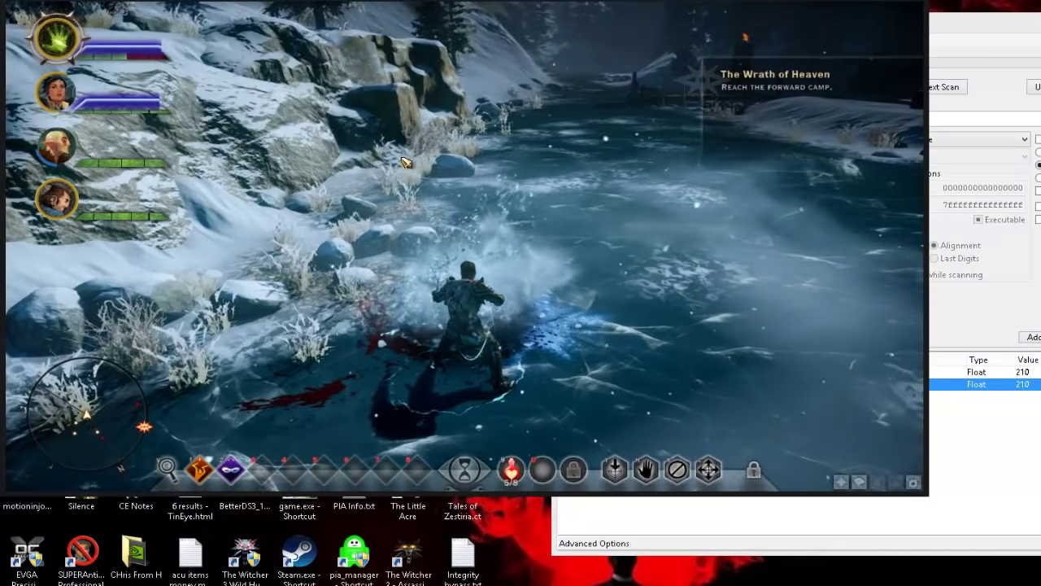
key(Escape)
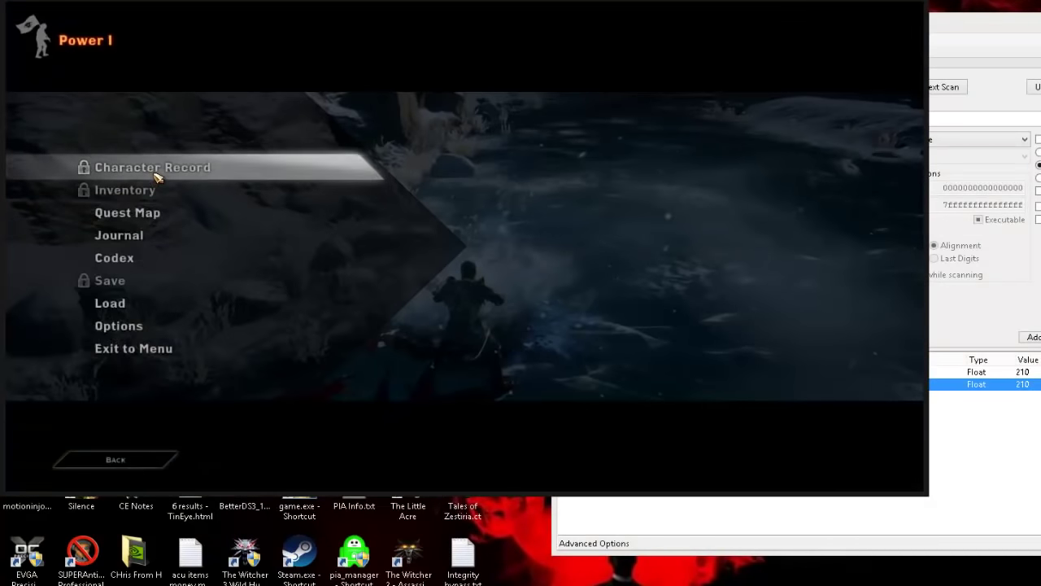
click(984, 464)
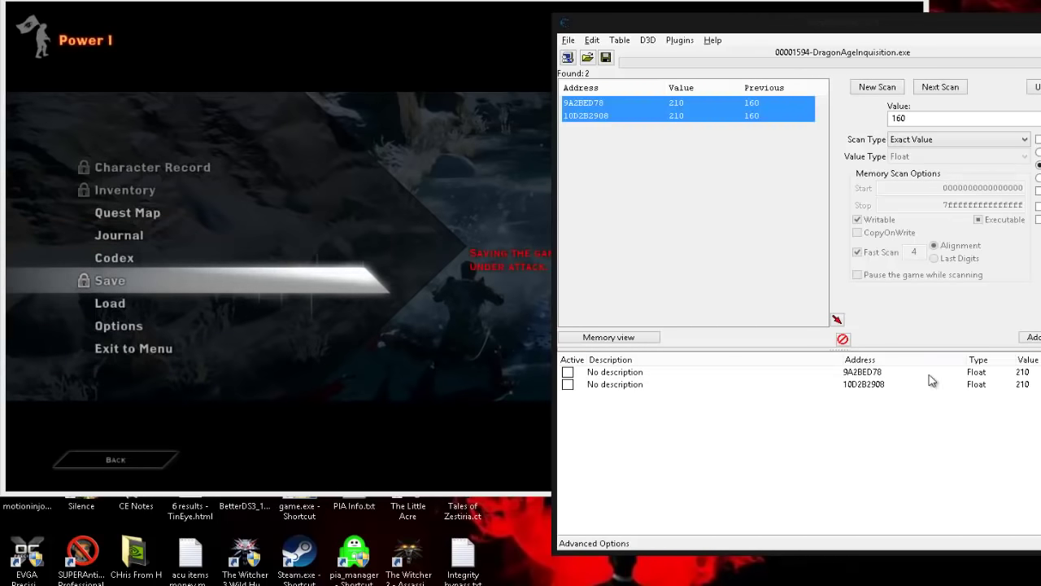
click(504, 142)
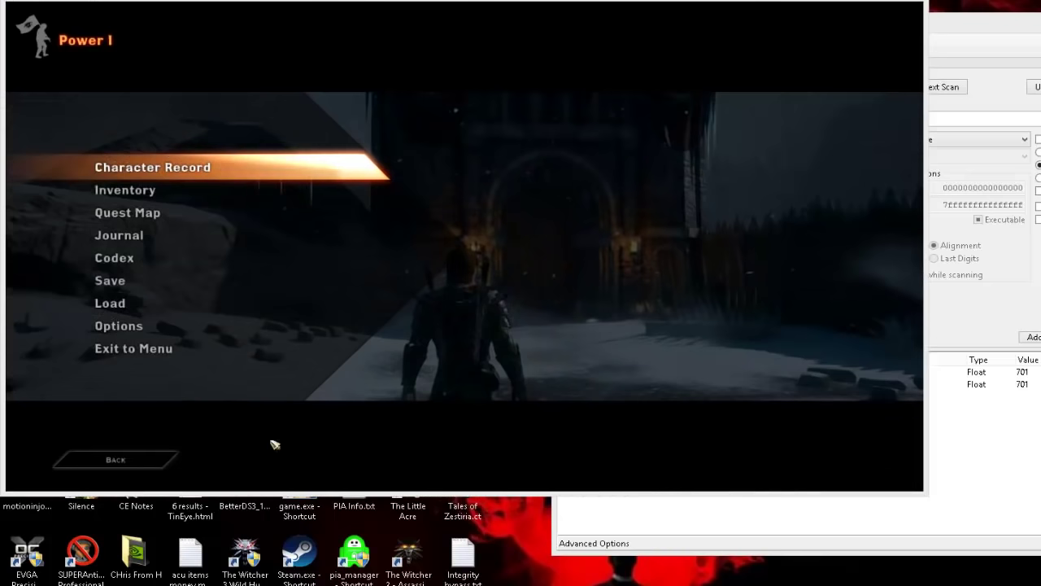
Open the Character Record in the game and show the character's Attributes page.
click(215, 167)
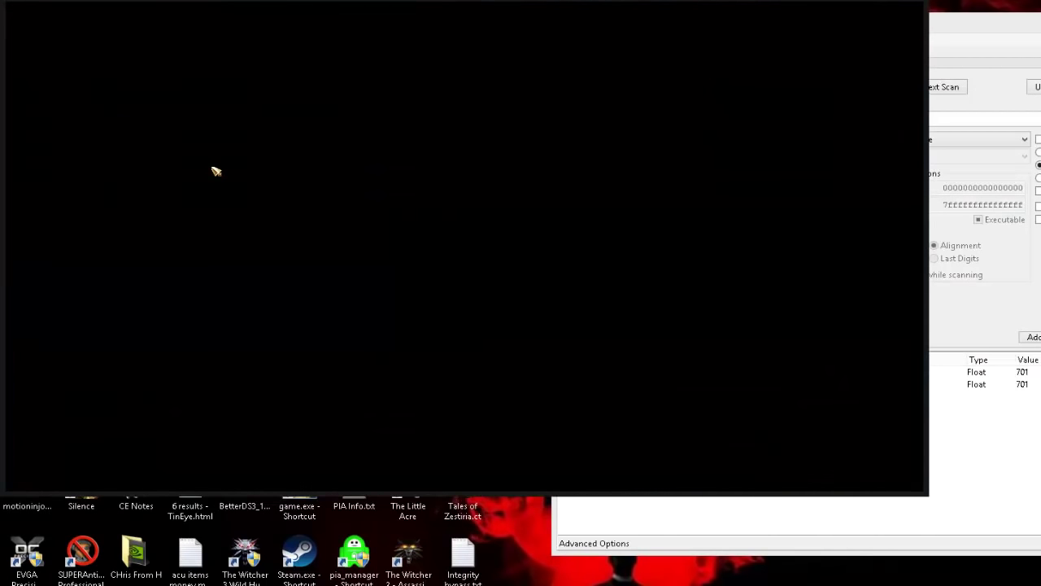
click(1007, 38)
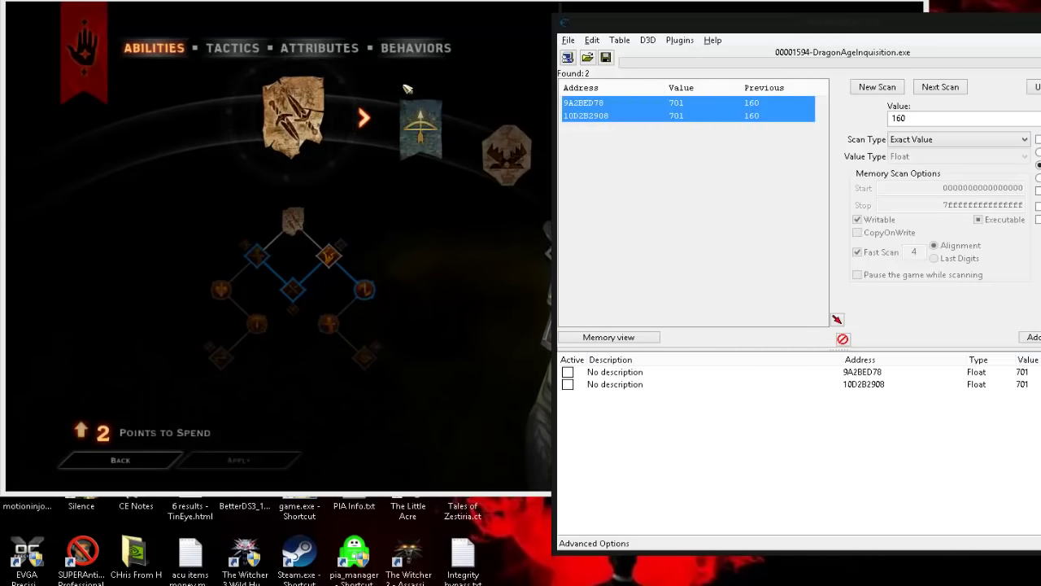
click(439, 3)
click(320, 47)
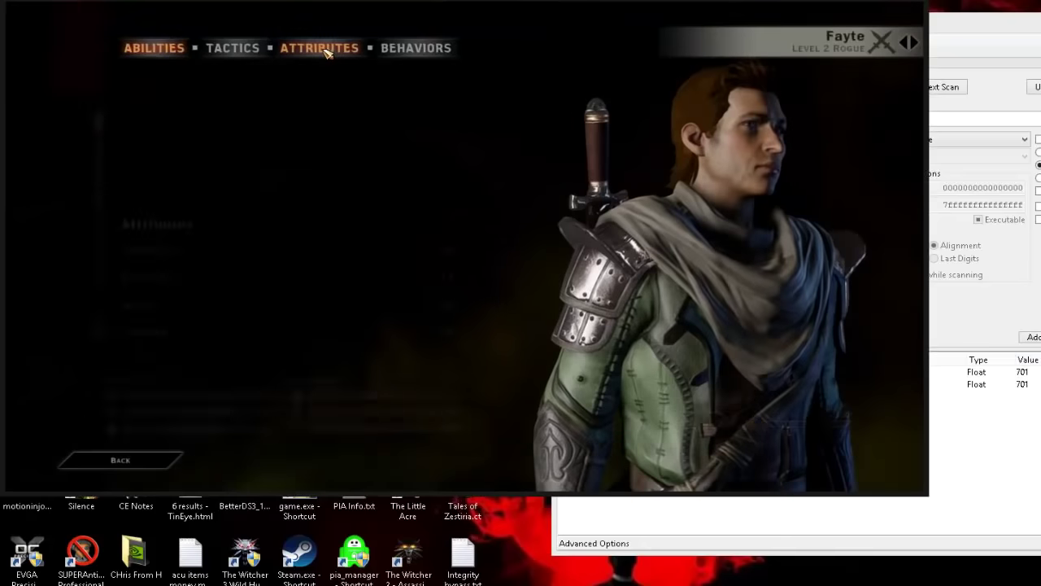
Examine the character's attributes list, checking Health, Maximum Health and Combat Experience Points against the values in the address list.
scroll(383, 275, down, 5)
scroll(382, 275, down, 10)
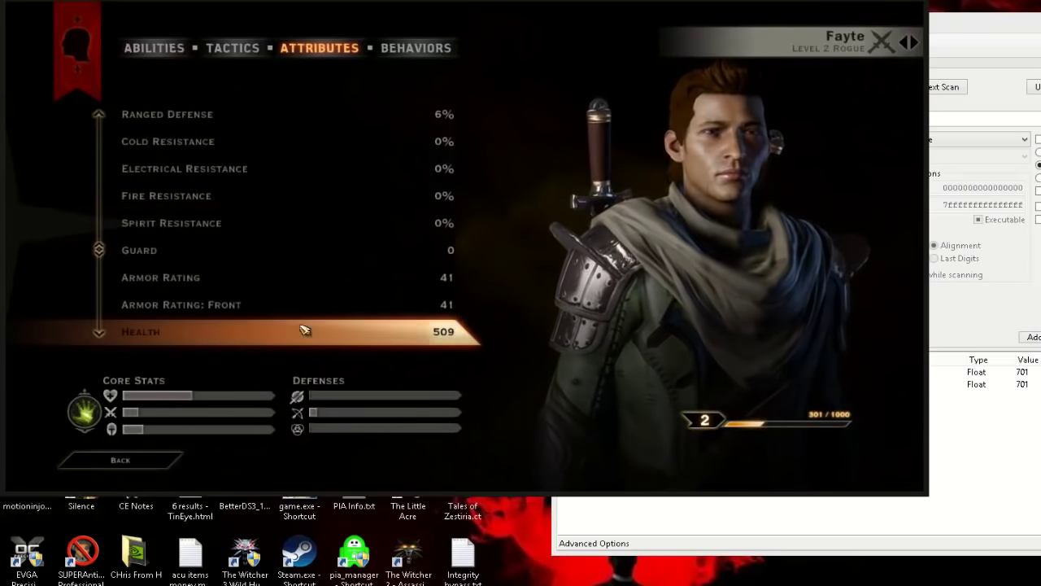
scroll(374, 330, down, 6)
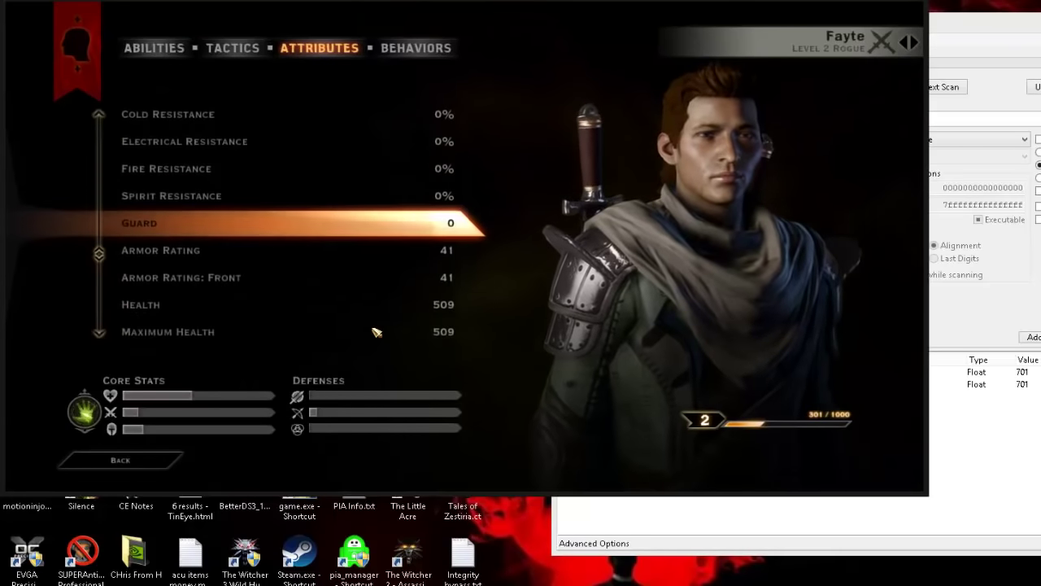
scroll(376, 332, up, 2)
scroll(376, 332, up, 3)
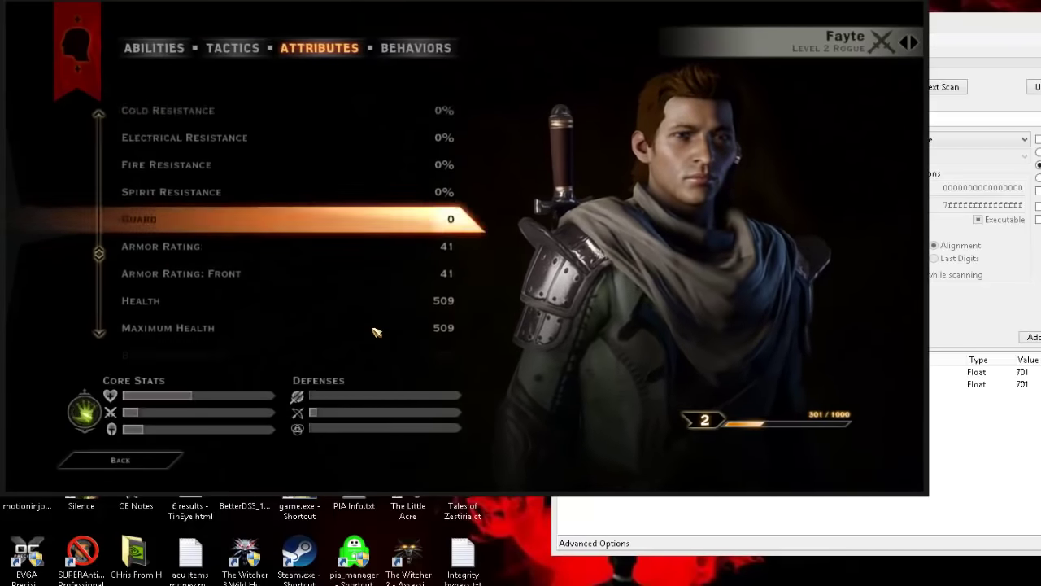
scroll(376, 332, down, 11)
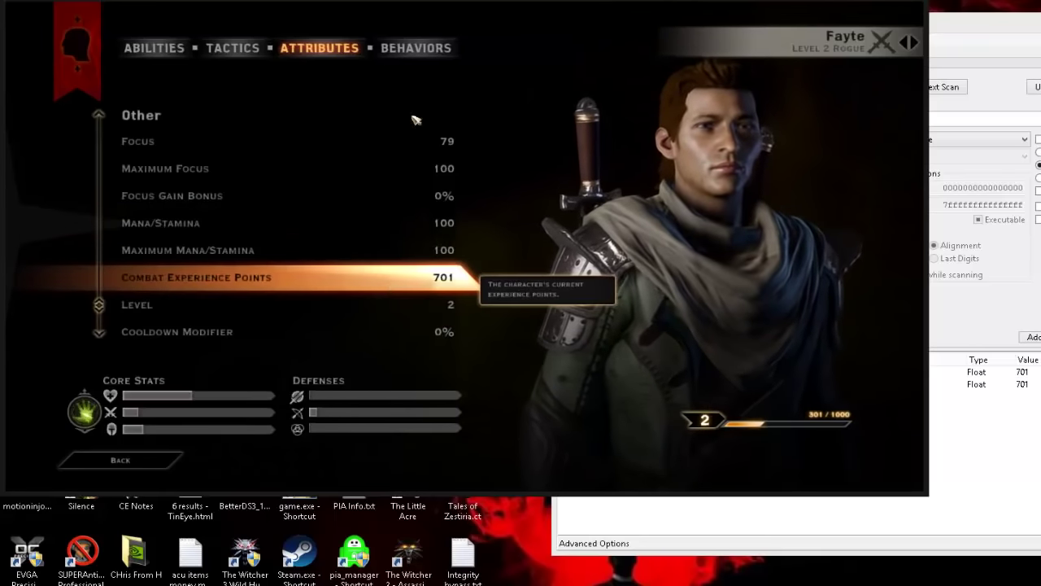
scroll(302, 274, down, 4)
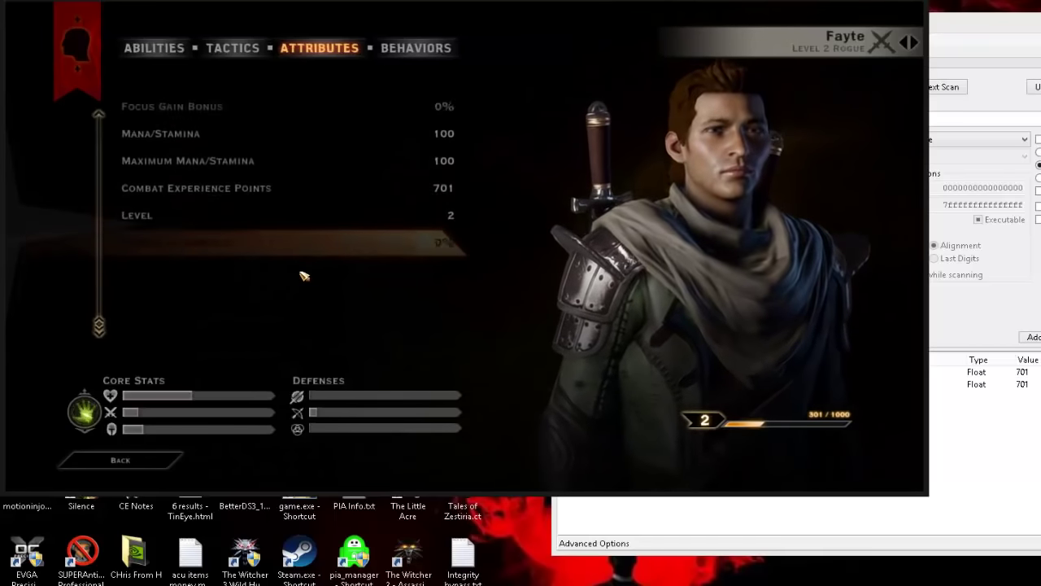
scroll(331, 274, up, 5)
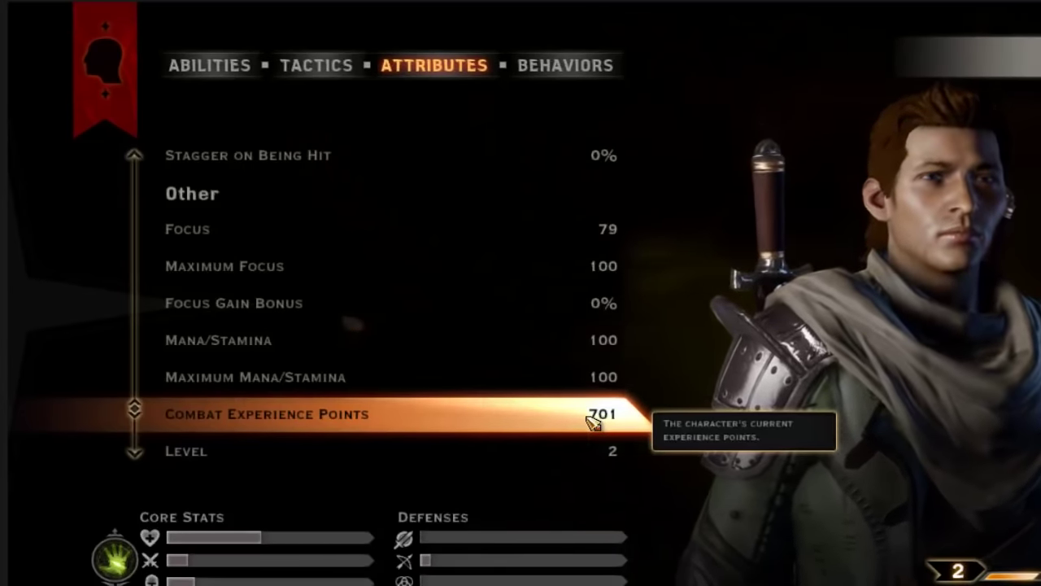
scroll(593, 422, up, 3)
scroll(593, 422, up, 10)
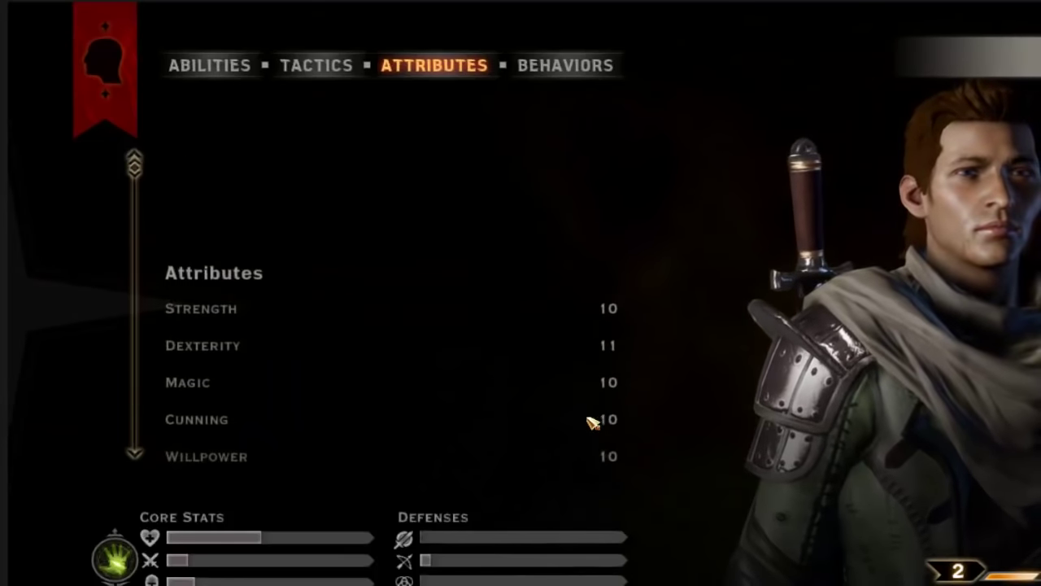
scroll(593, 424, up, 3)
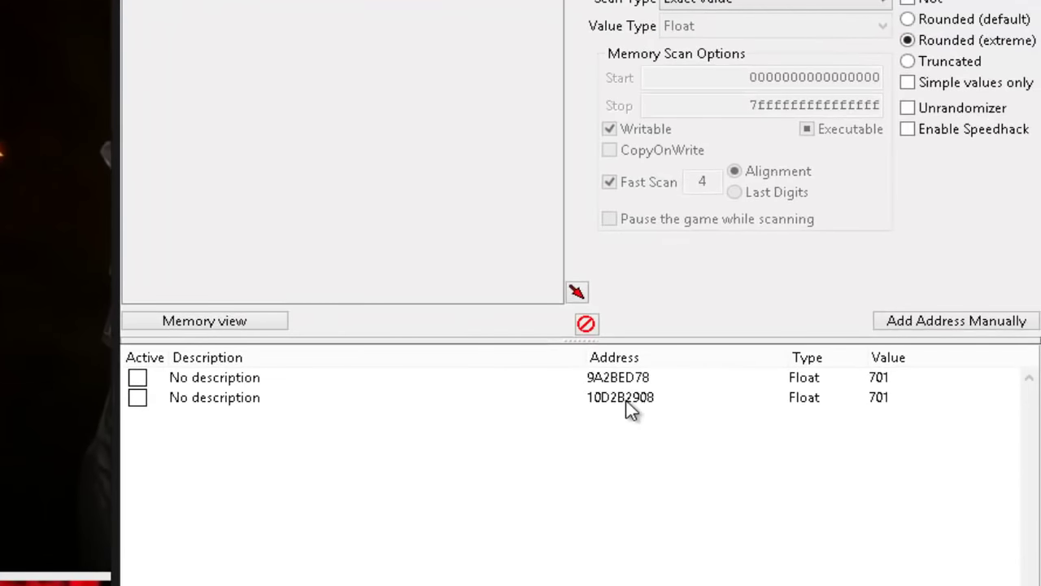
In Cheat Engine, find out what accesses address 10D2B2908, resuming the game briefly to trigger an access.
right_click(634, 398)
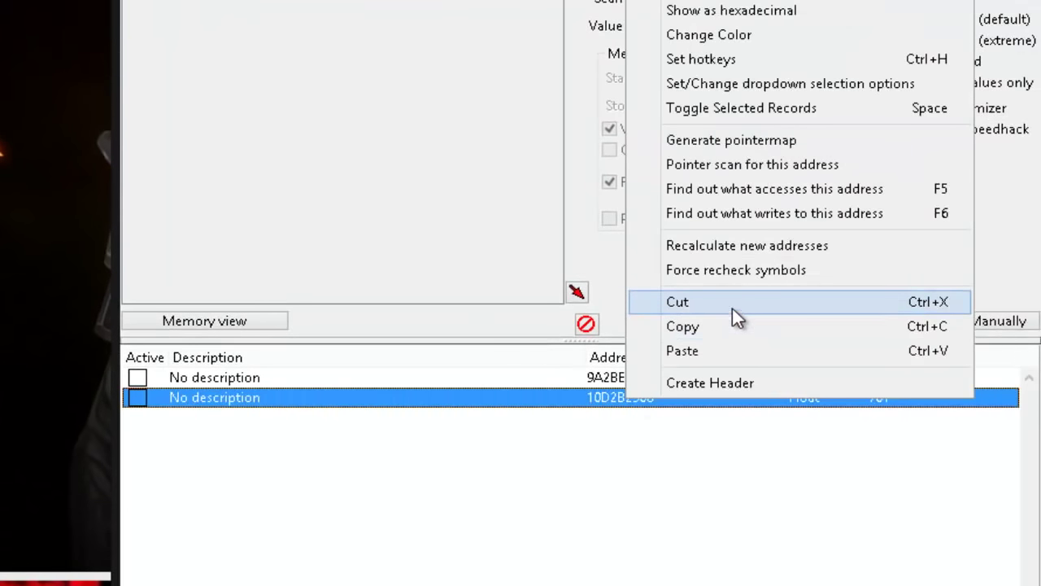
click(759, 193)
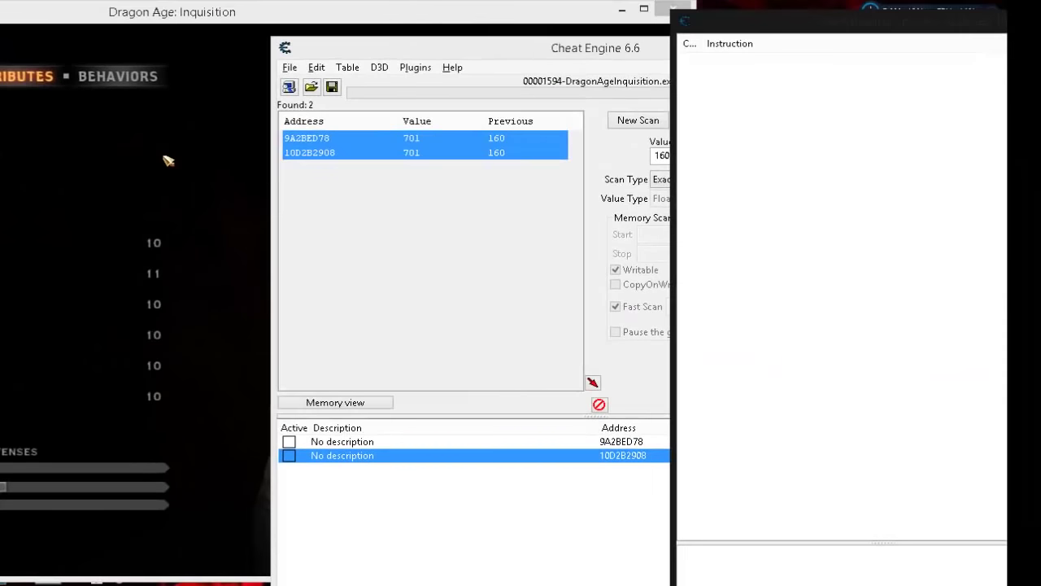
click(167, 159)
key(Escape)
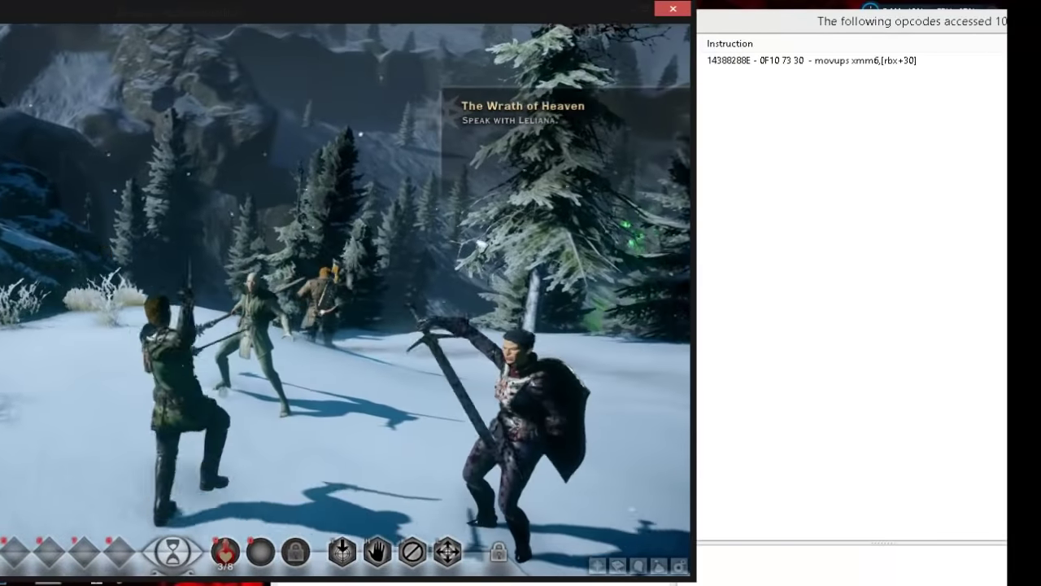
key(alt+Tab)
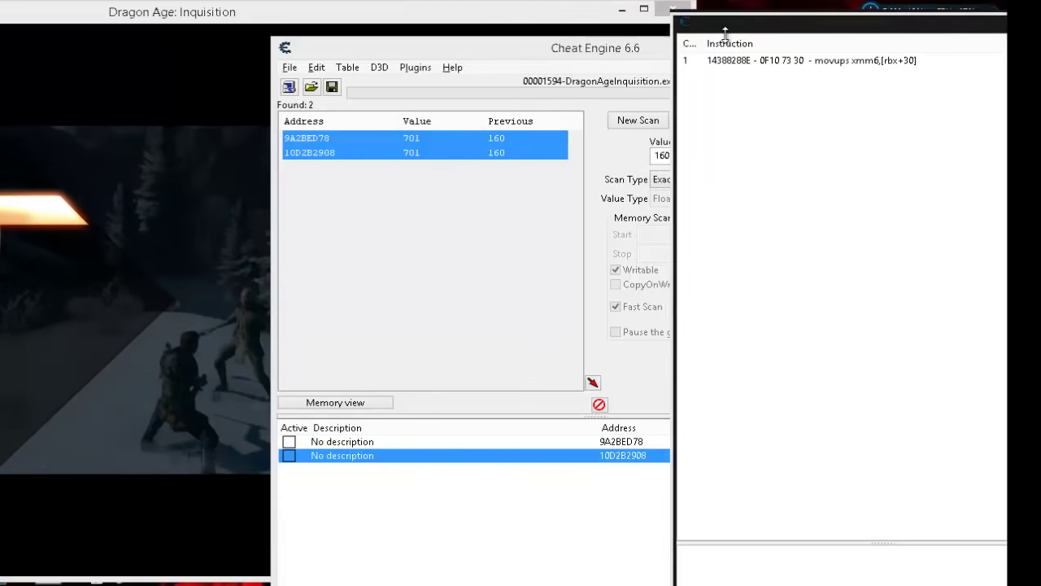
Reposition the accessed-opcodes window and inspect the details and registers of the instruction movups xmm6,[rbx+30].
drag(881, 60, 645, 87)
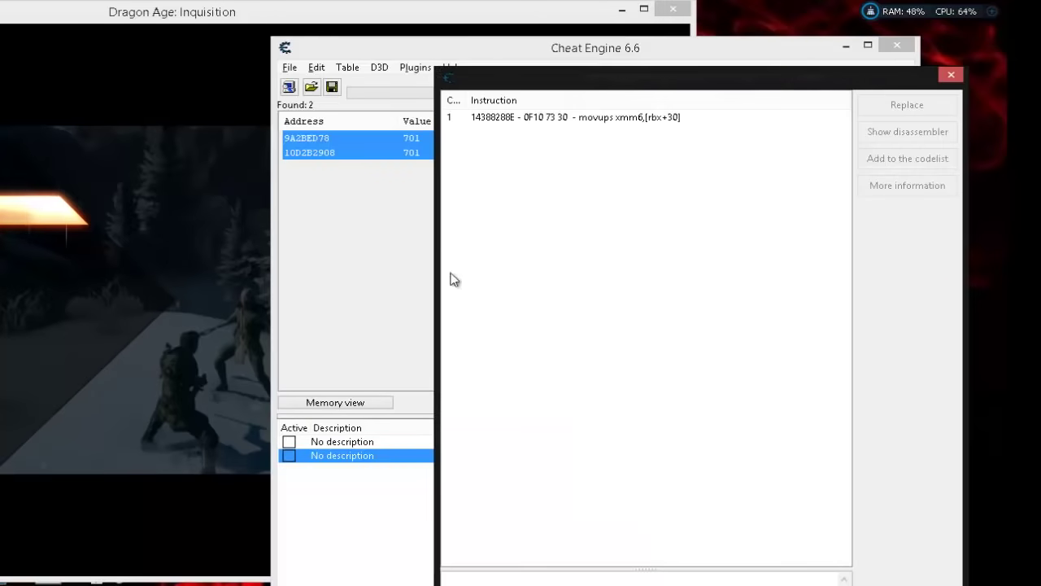
click(650, 117)
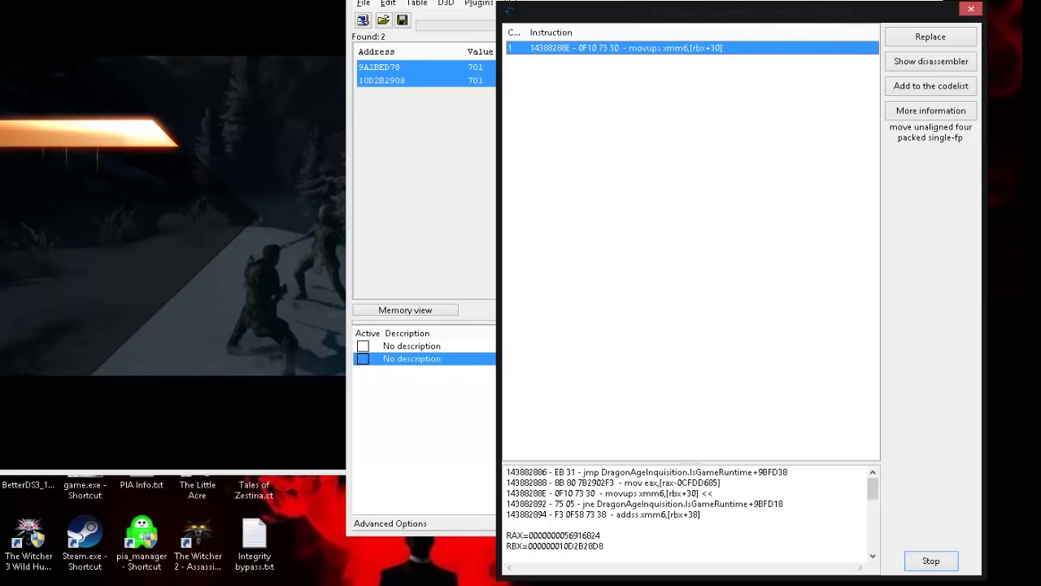
drag(680, 24, 657, 12)
click(661, 75)
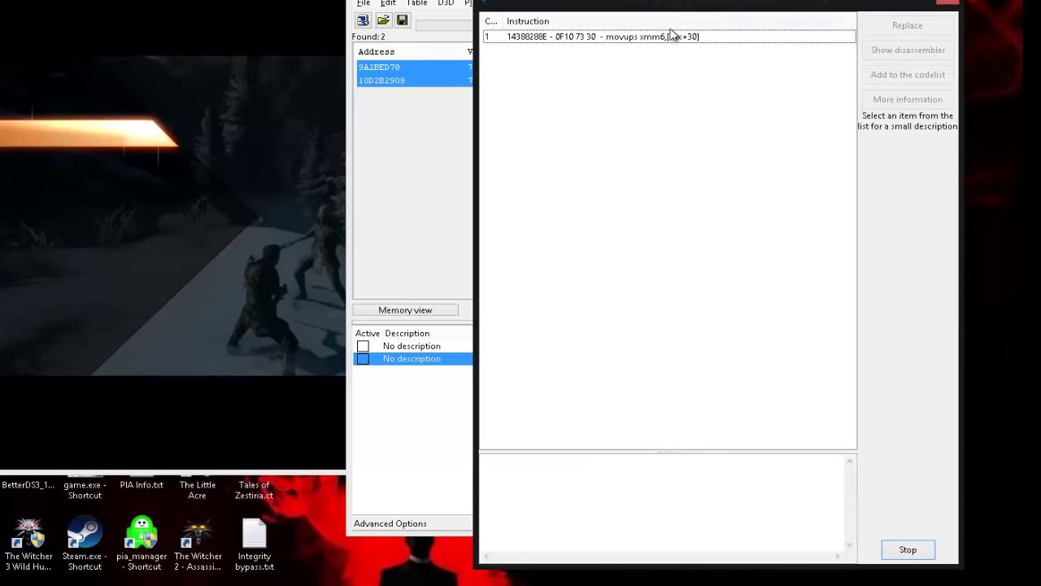
click(672, 35)
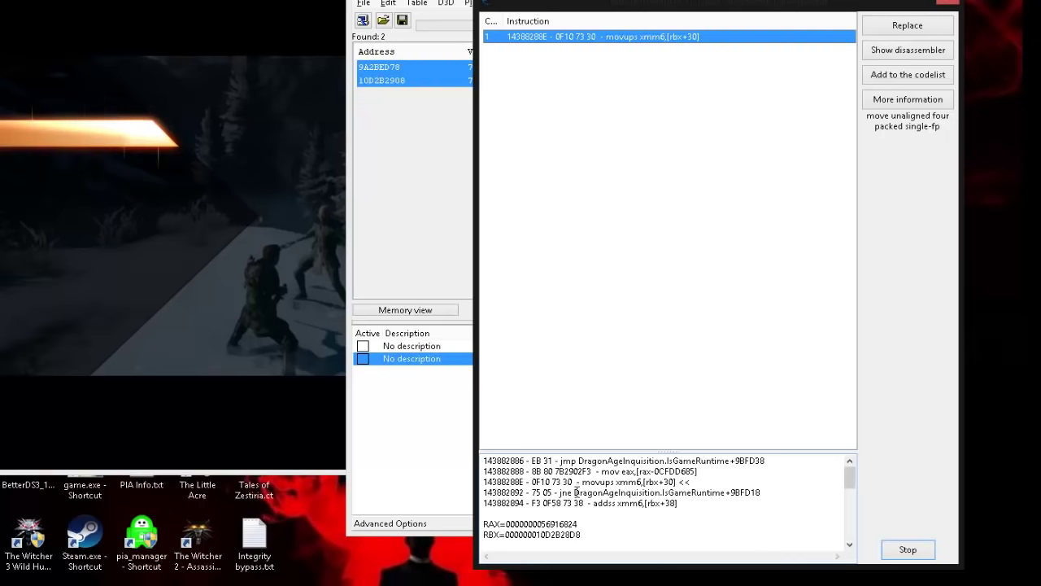
scroll(575, 492, down, 1)
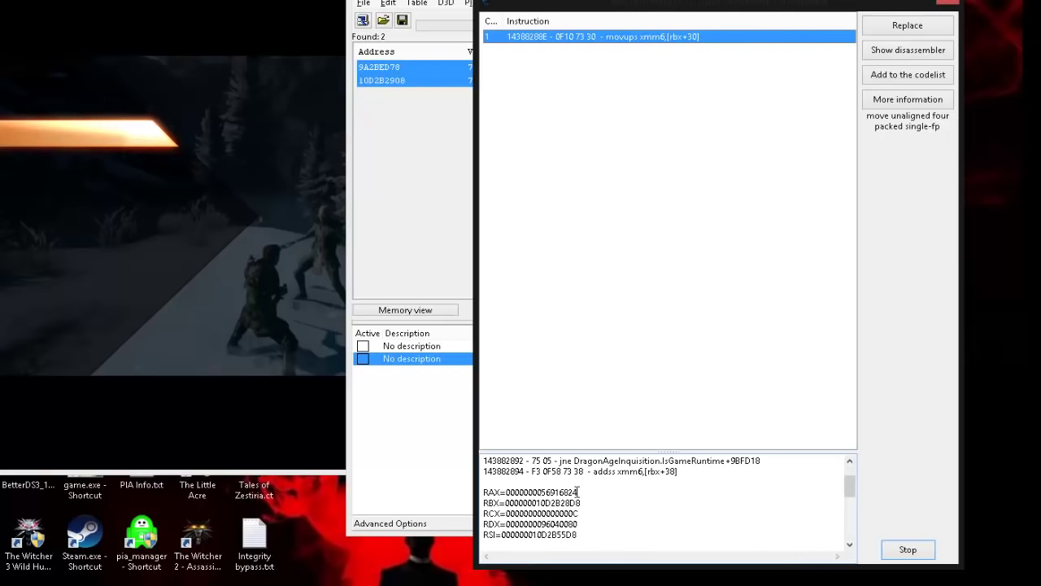
click(672, 61)
click(684, 36)
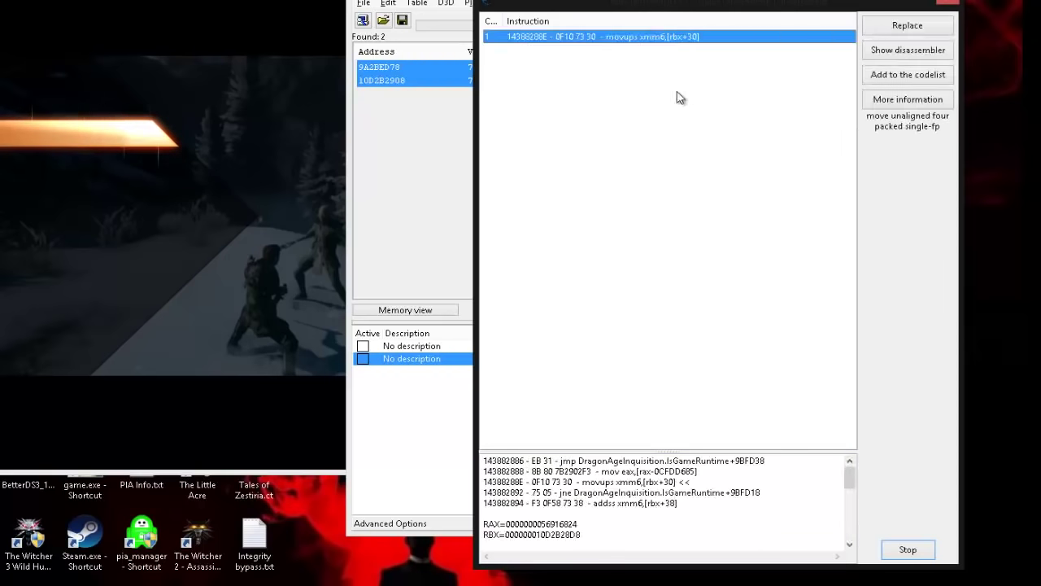
Copy the RBX register value 10D2B28D8 from the instruction's details.
scroll(576, 514, down, 1)
drag(585, 506, 572, 503)
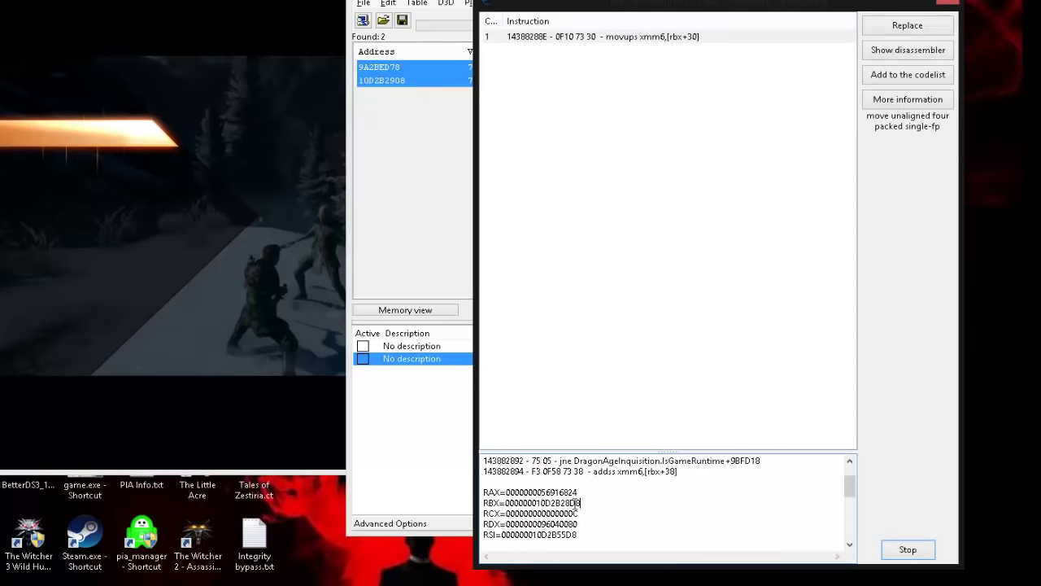
right_click(547, 506)
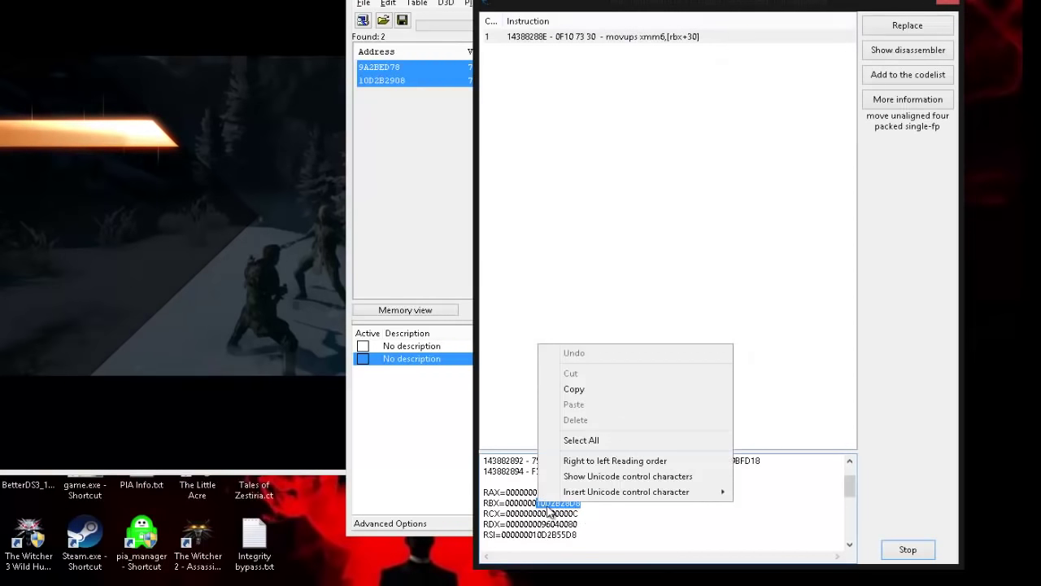
click(570, 389)
Place the main Cheat Engine window beside the opcode list and select entry 10D2B2908 for comparison with the RBX value.
click(472, 418)
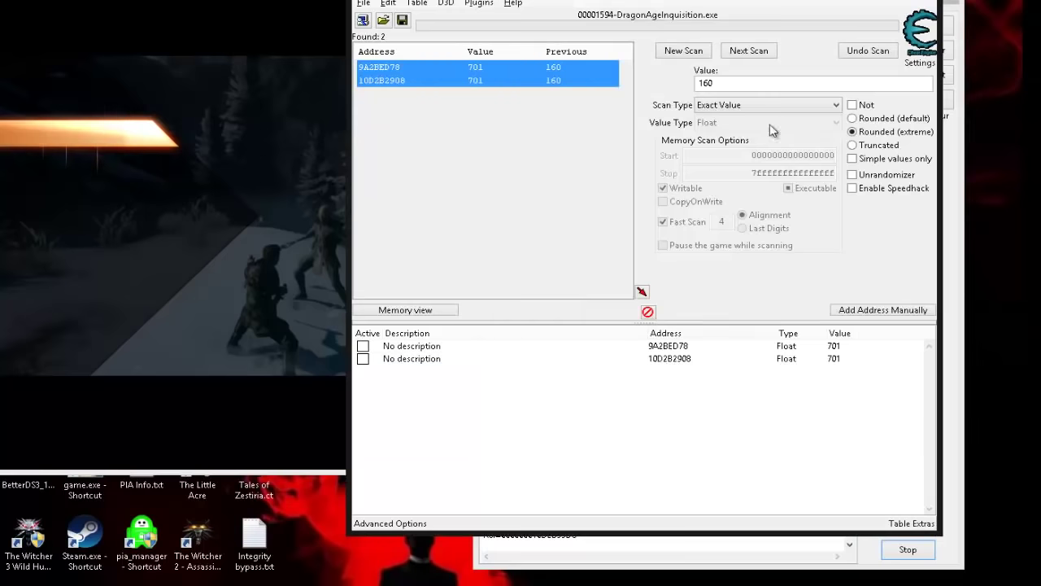
drag(796, 1, 320, 13)
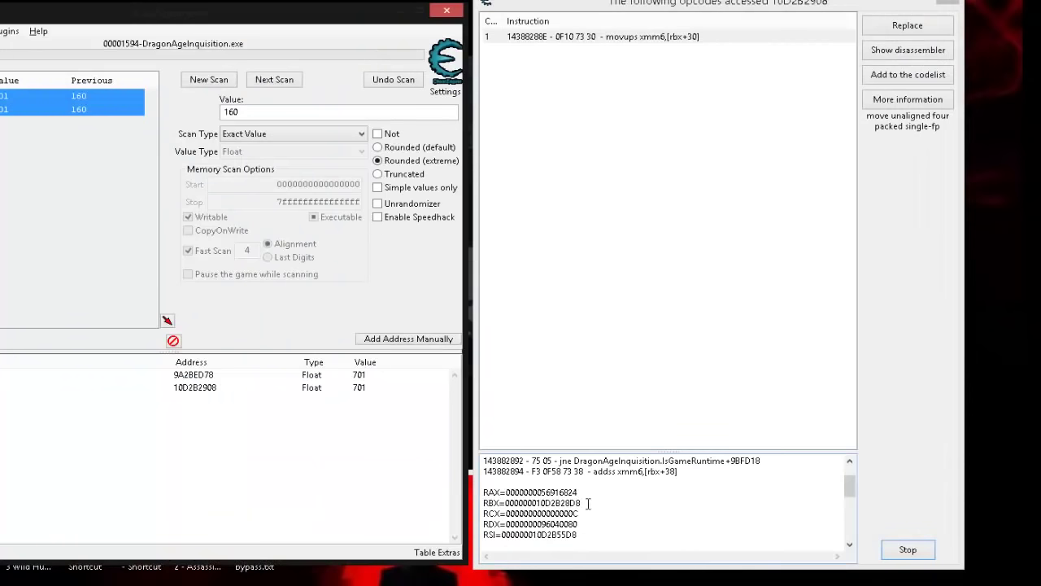
drag(586, 504, 546, 502)
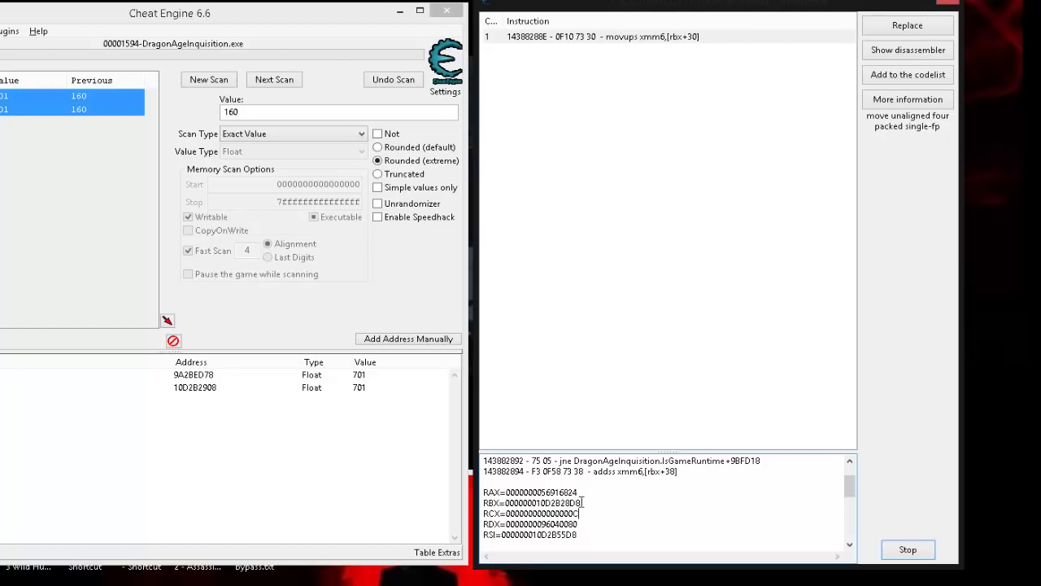
click(220, 389)
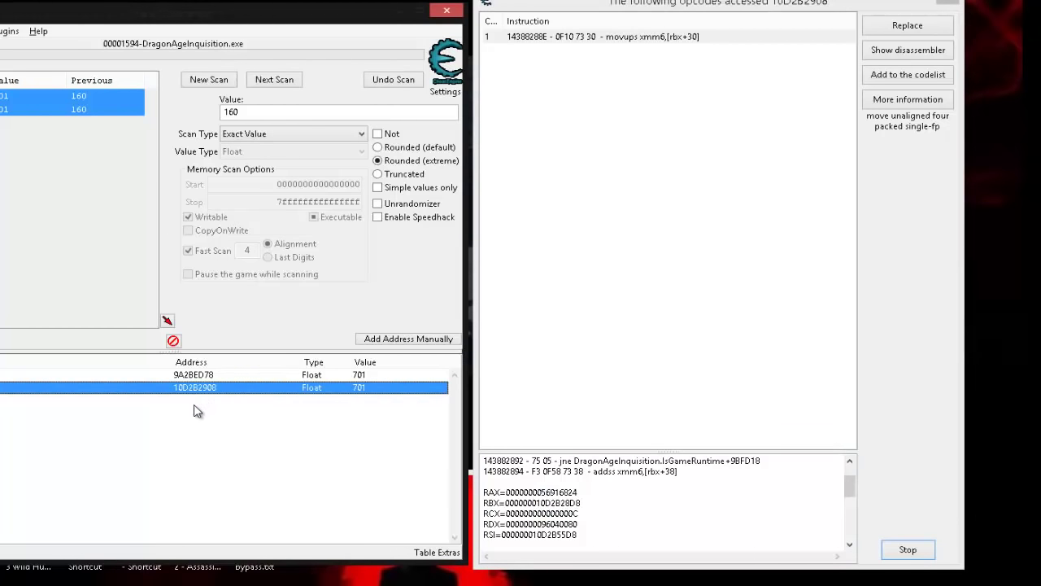
Copy the RBX address 10D2B28D8 from the instruction's register details again and stop tracing accesses.
click(195, 410)
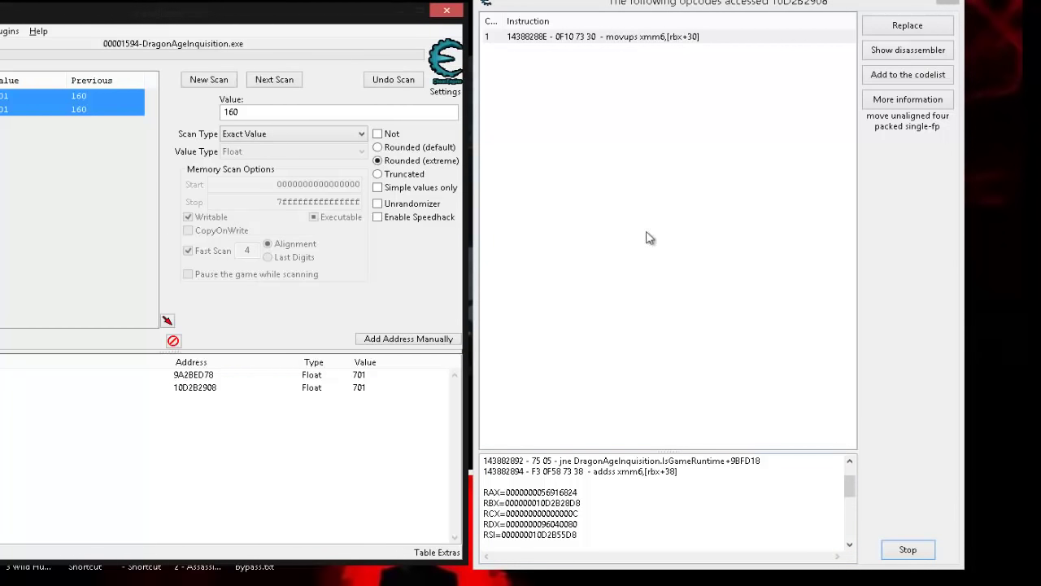
click(581, 503)
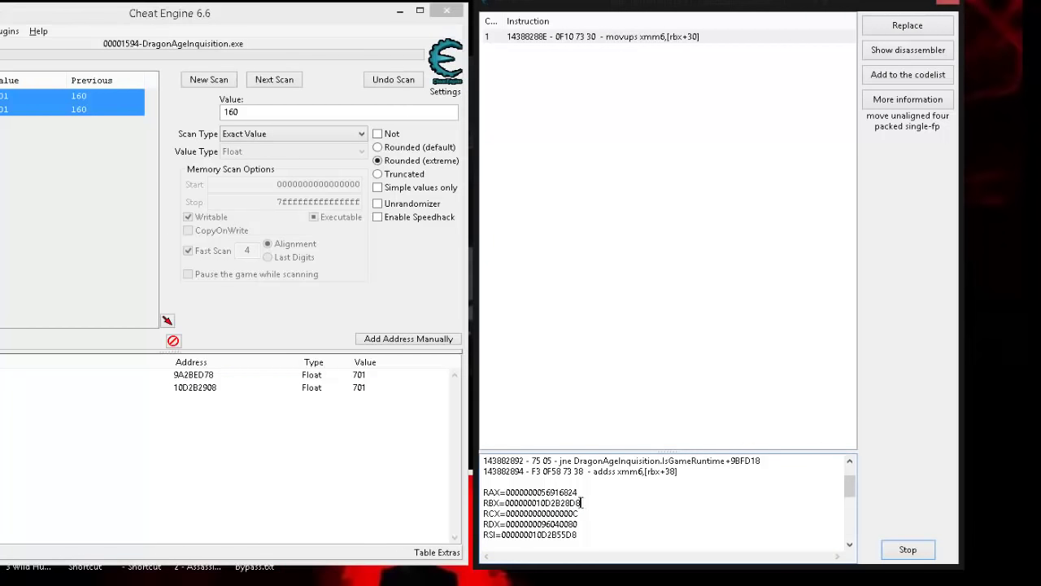
right_click(538, 505)
click(586, 394)
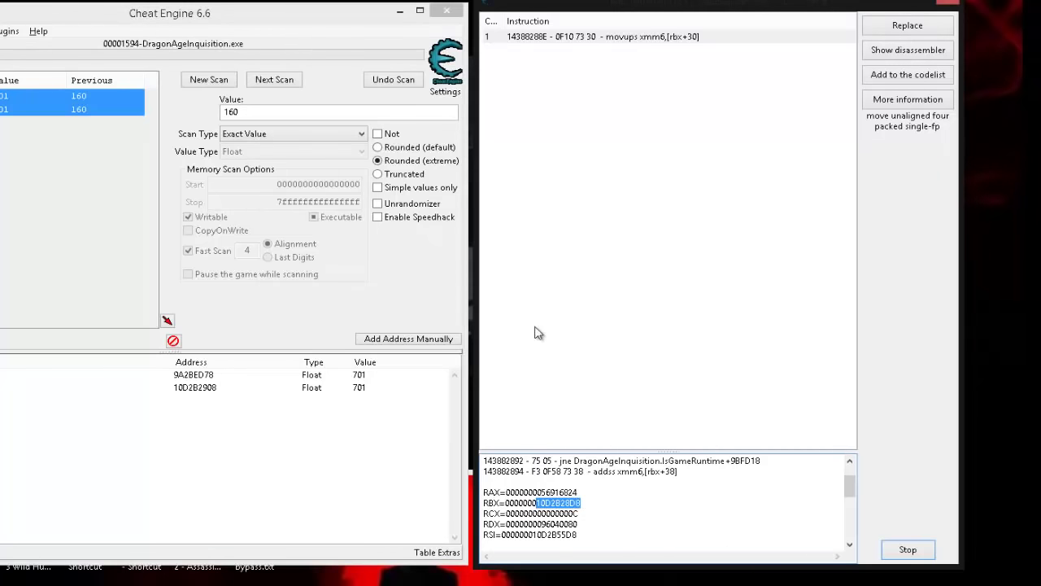
click(908, 550)
Move the main Cheat Engine window aside and examine the character's attribute, offensive and defensive stats on the game's Attributes screen.
drag(297, 15, 966, 8)
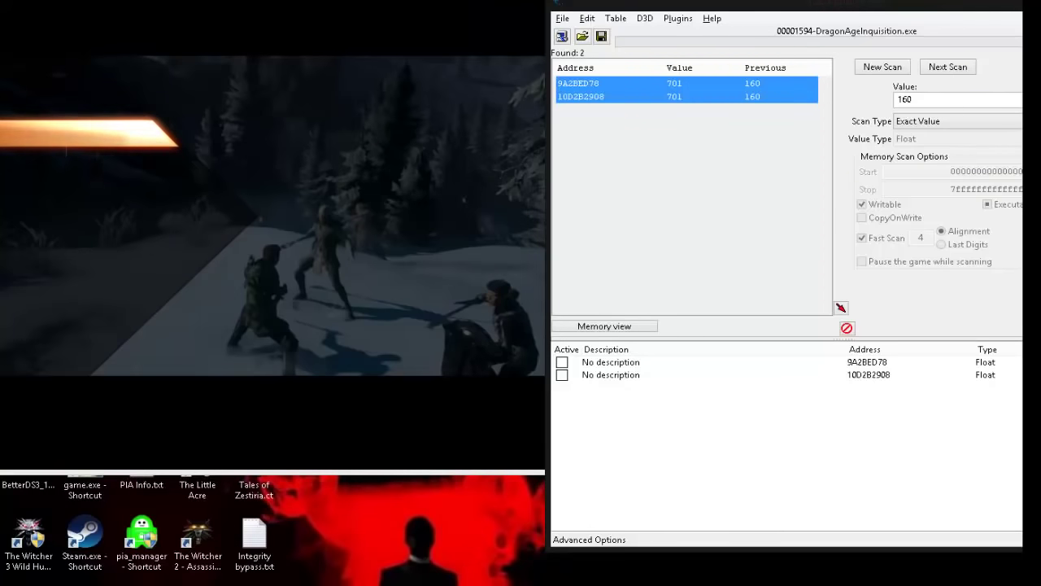
click(66, 145)
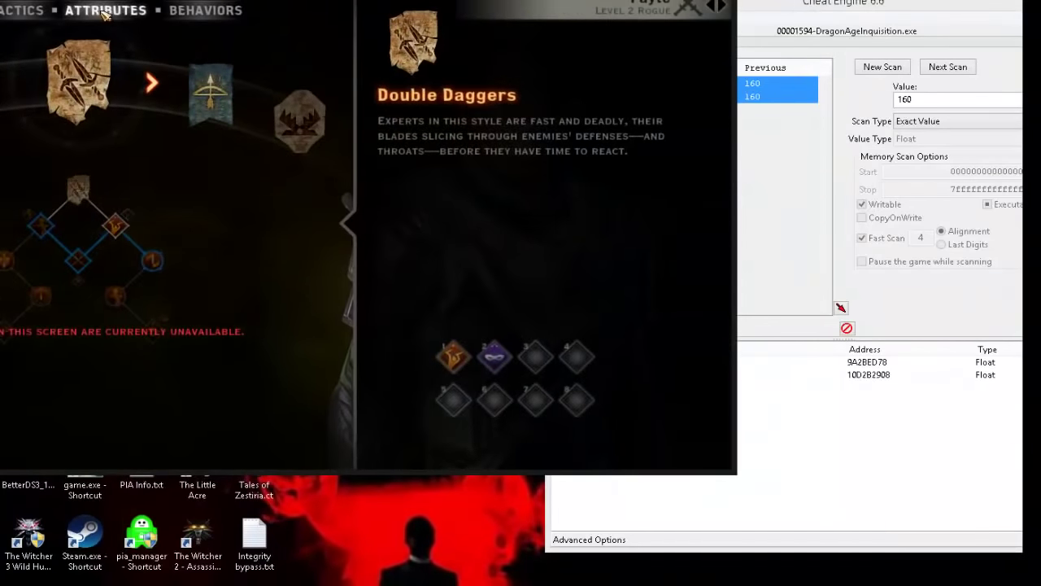
click(108, 16)
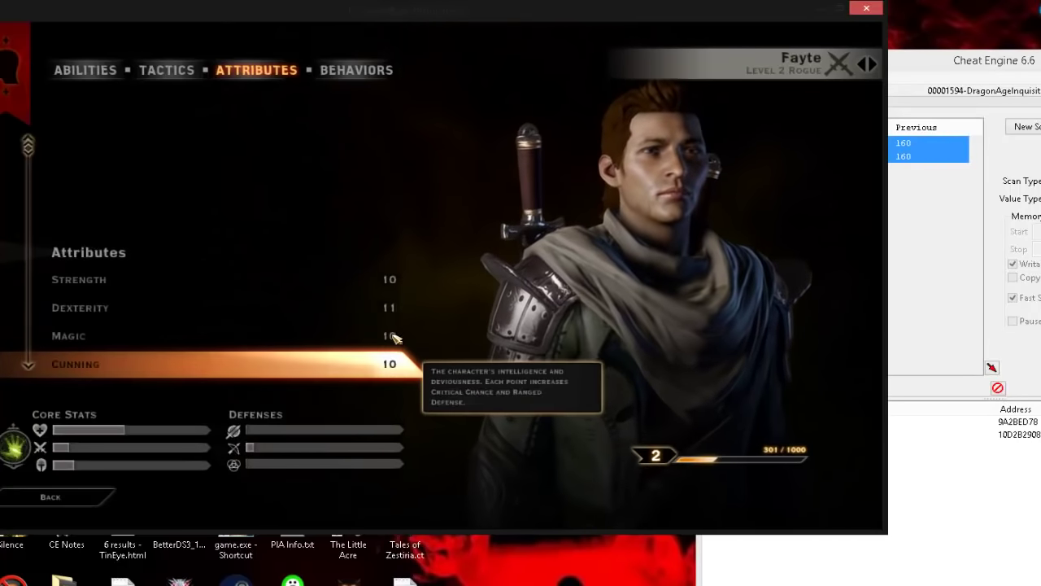
scroll(394, 335, down, 1)
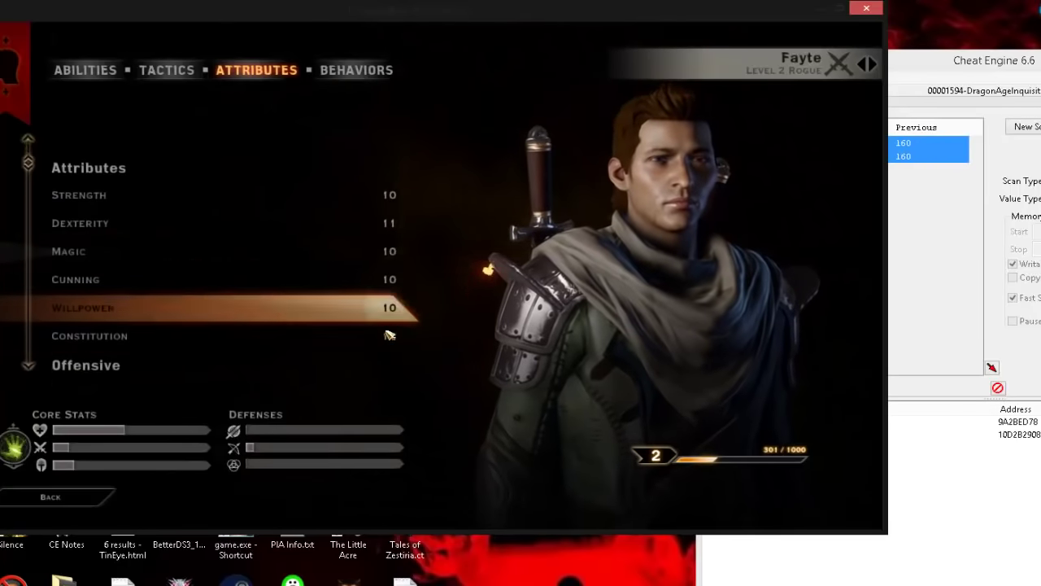
scroll(389, 336, down, 3)
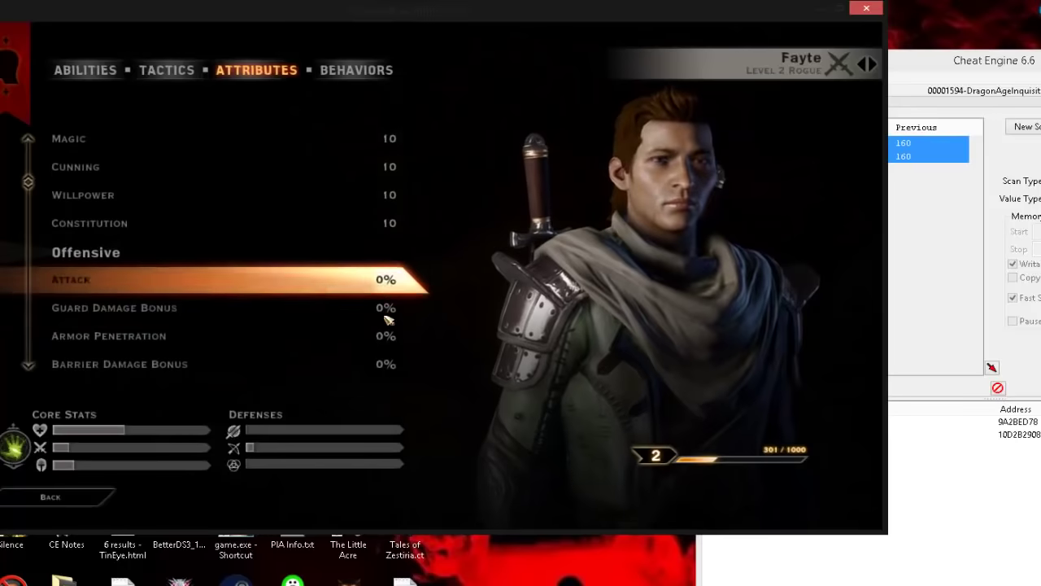
scroll(388, 306, down, 3)
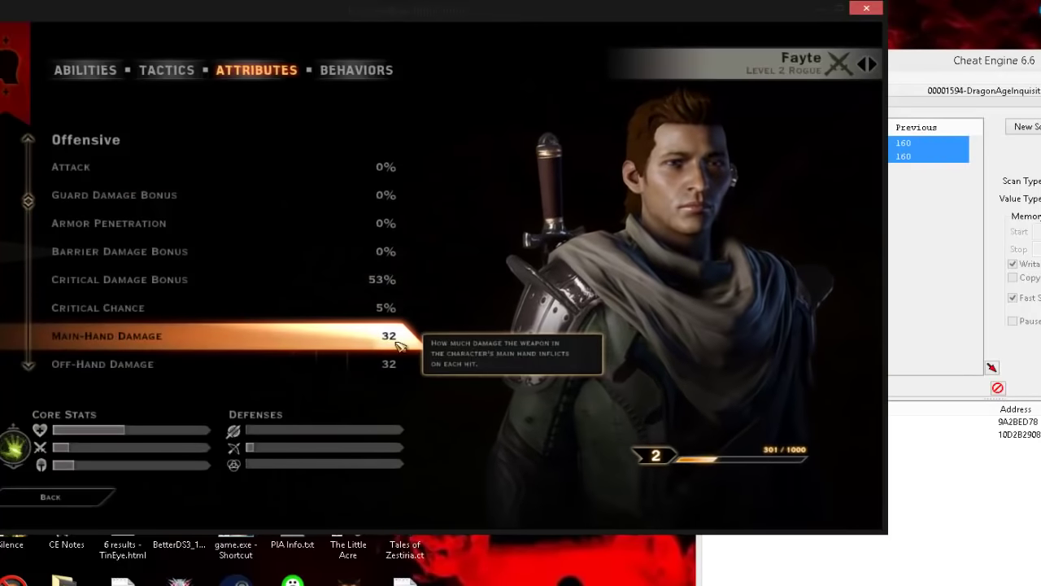
scroll(375, 333, down, 4)
scroll(378, 301, down, 4)
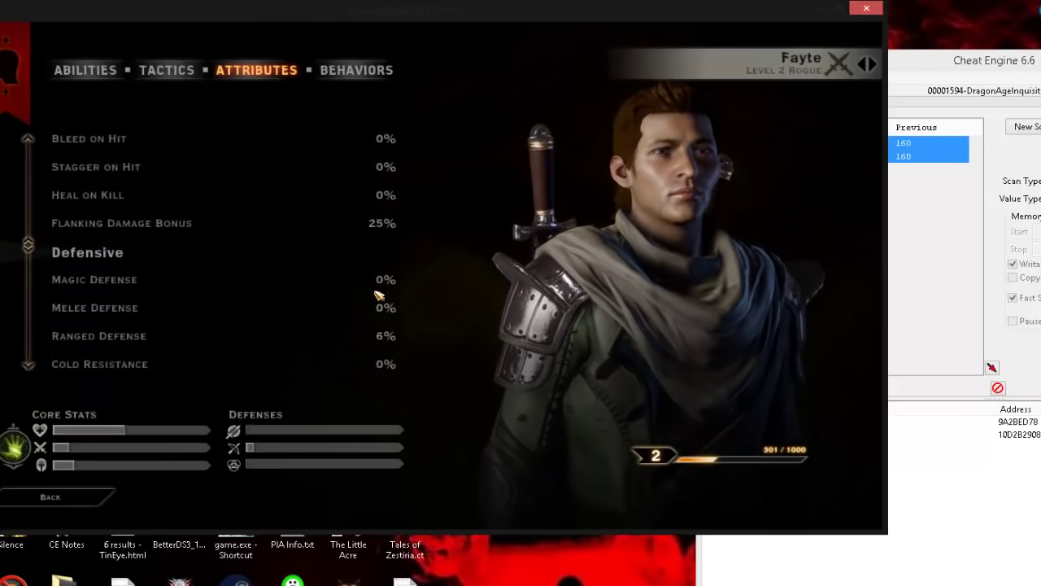
scroll(378, 295, down, 5)
scroll(378, 295, up, 8)
scroll(379, 295, up, 3)
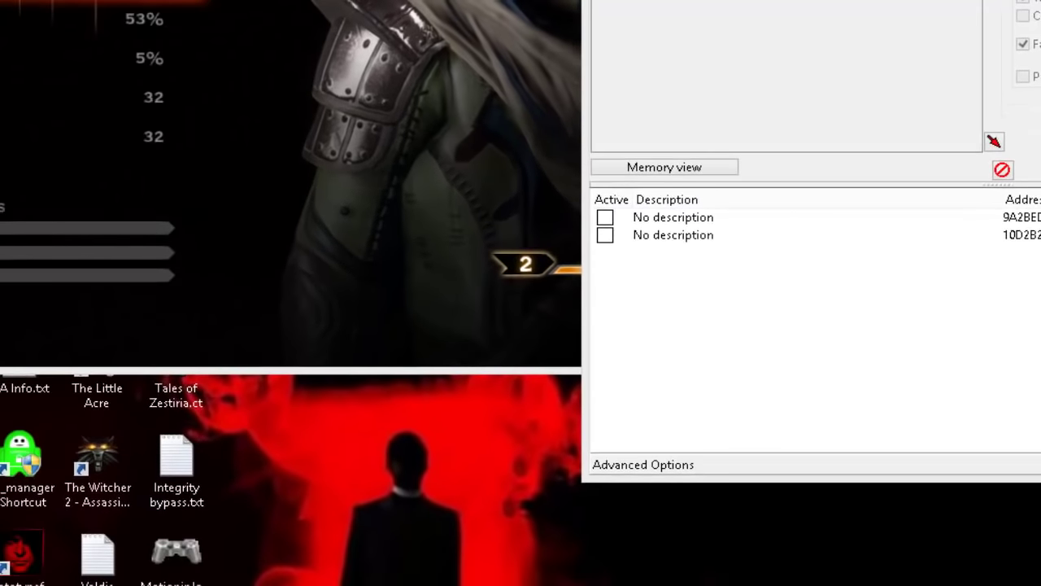
Open the structure dissection window from Cheat Engine's memory viewer, with 10D2B28D8 as the Group 1 address.
click(560, 213)
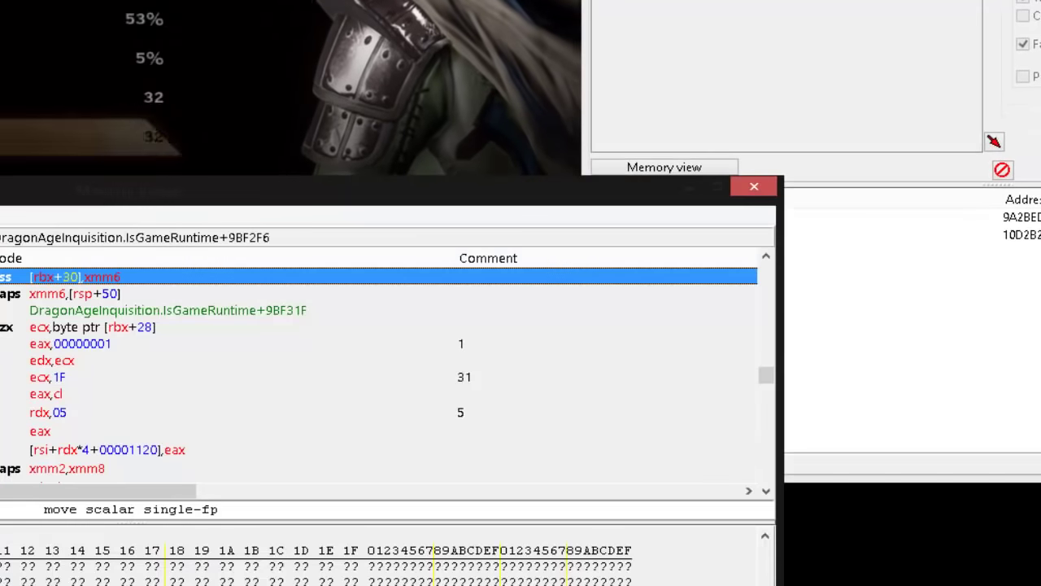
drag(314, 200, 576, 3)
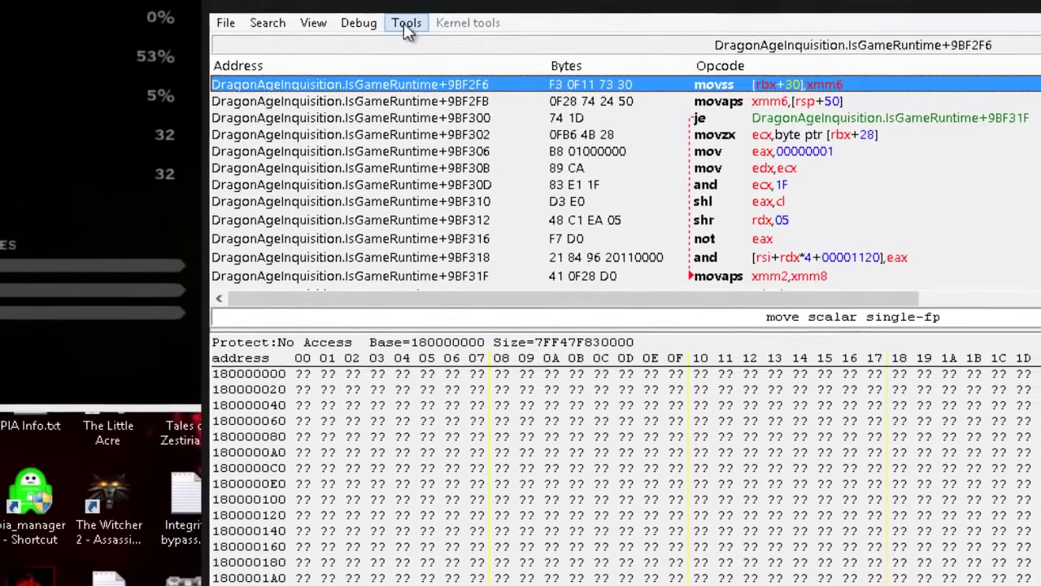
click(403, 23)
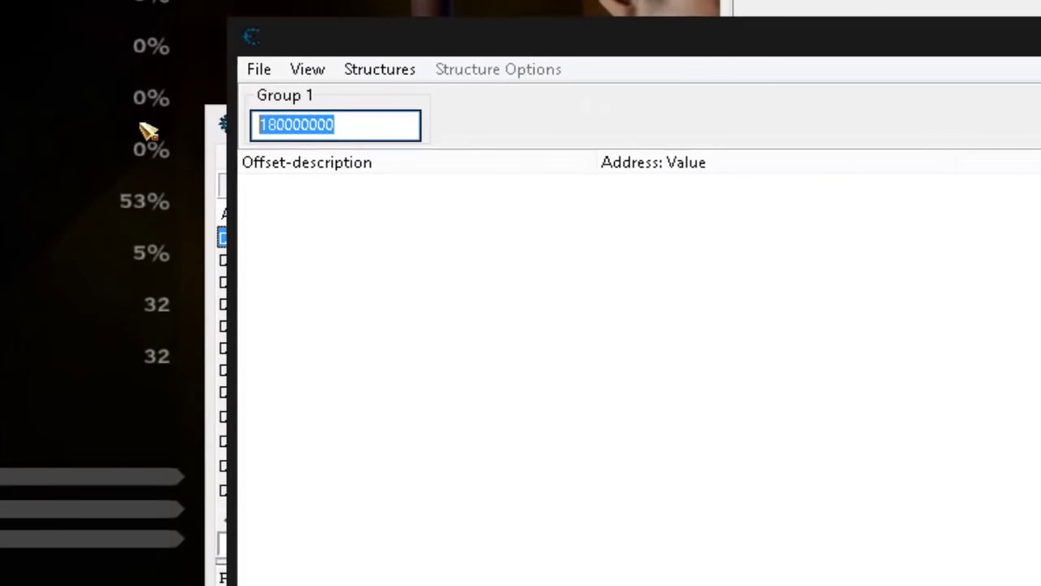
key(ctrl+v)
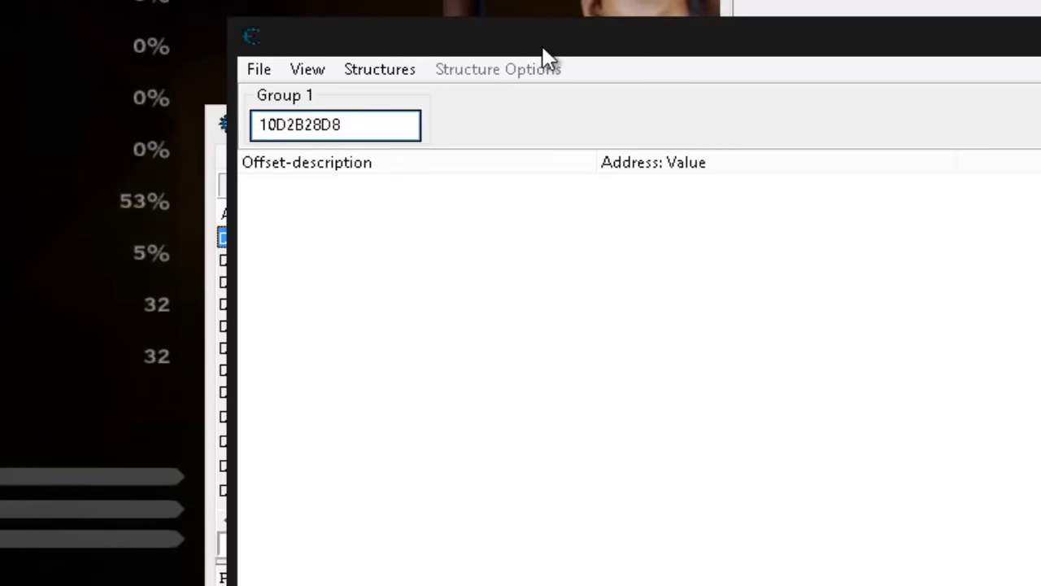
drag(542, 51, 925, 20)
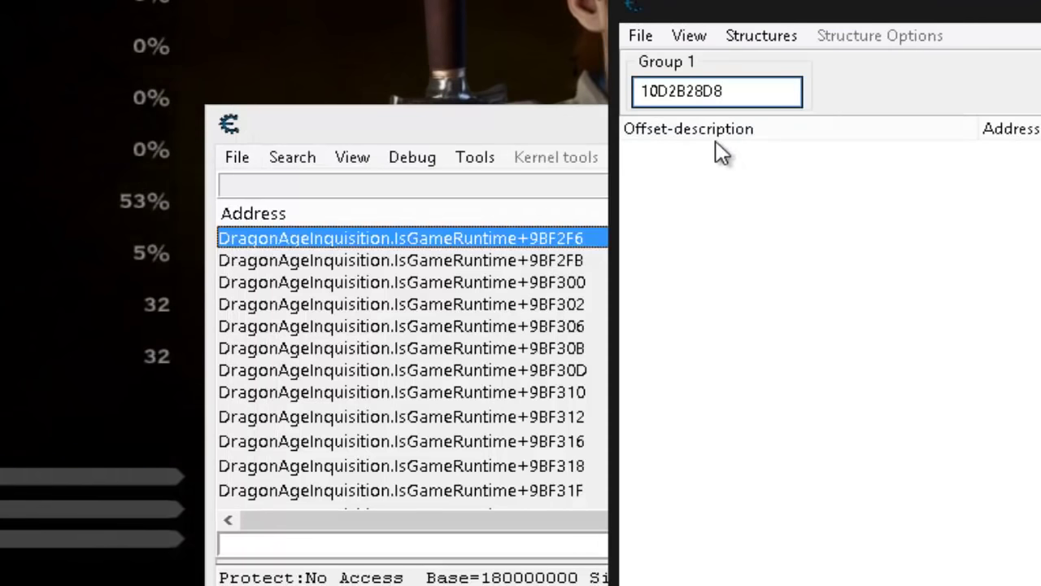
double_click(736, 92)
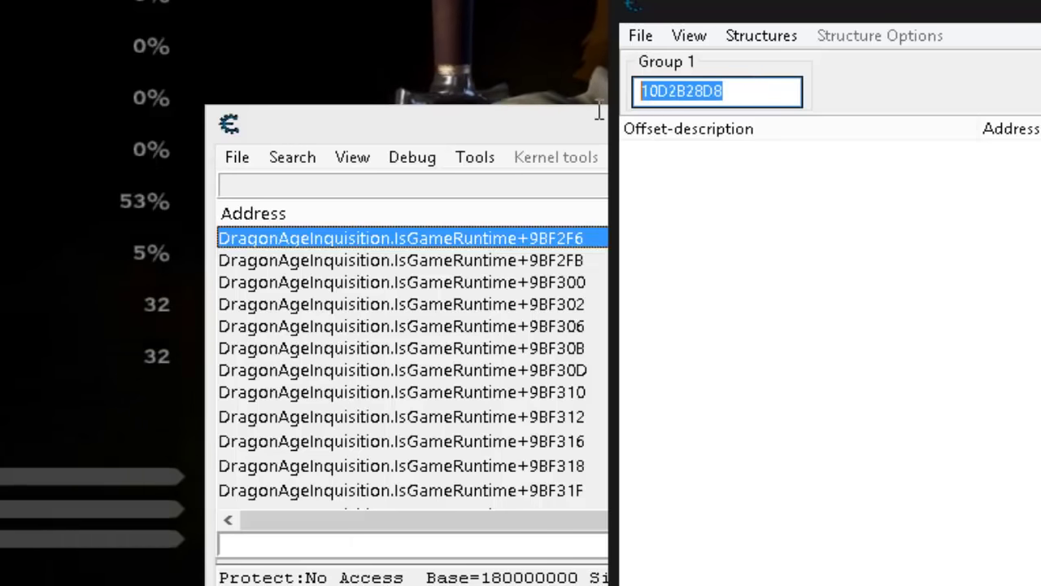
Define a new structure at 10D2B28D8 with the default name, automatically filled basic types and a starting size of 15000.
click(763, 37)
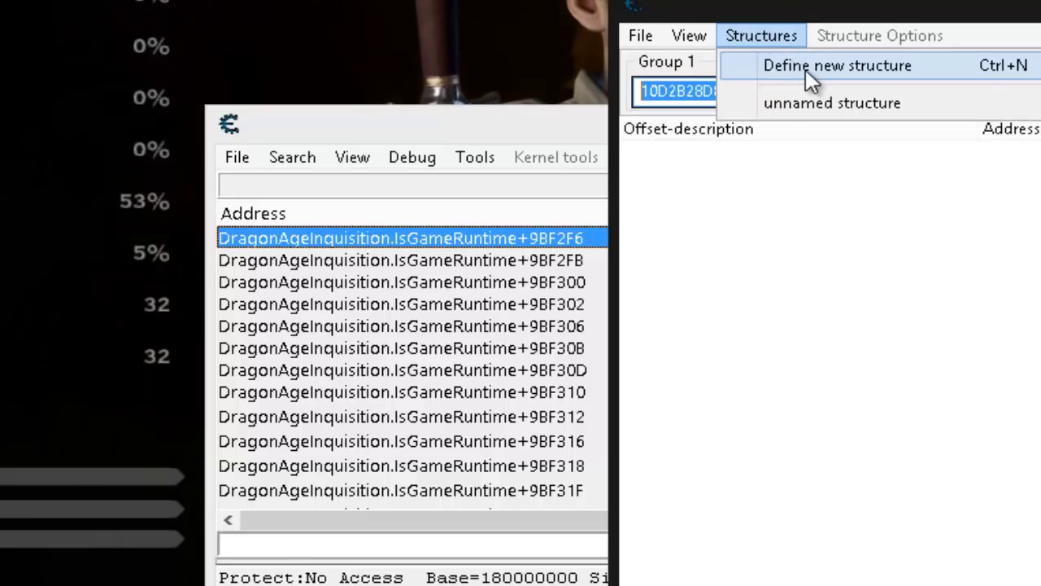
click(805, 69)
click(581, 432)
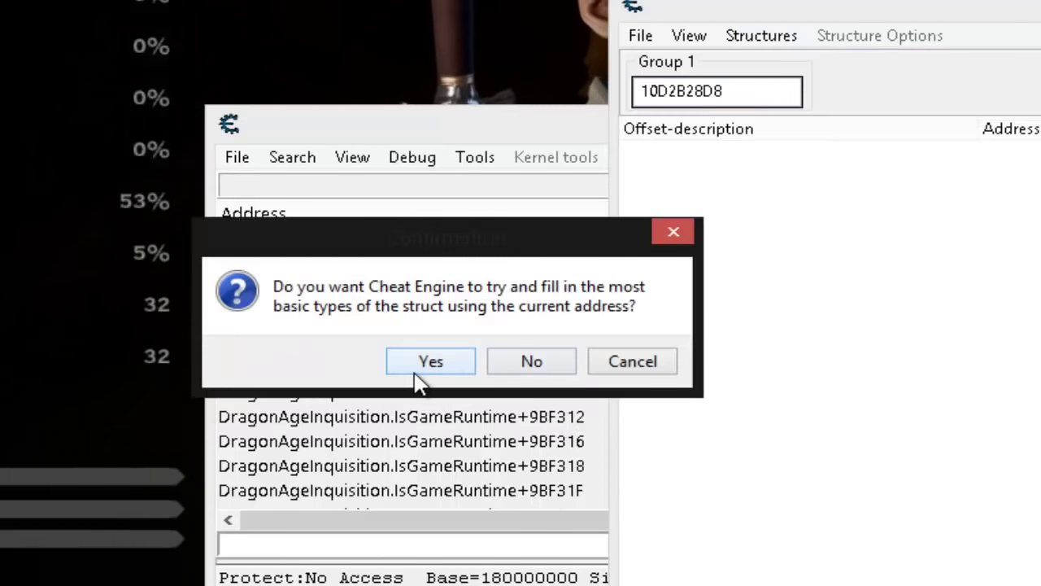
click(405, 363)
drag(230, 392, 161, 391)
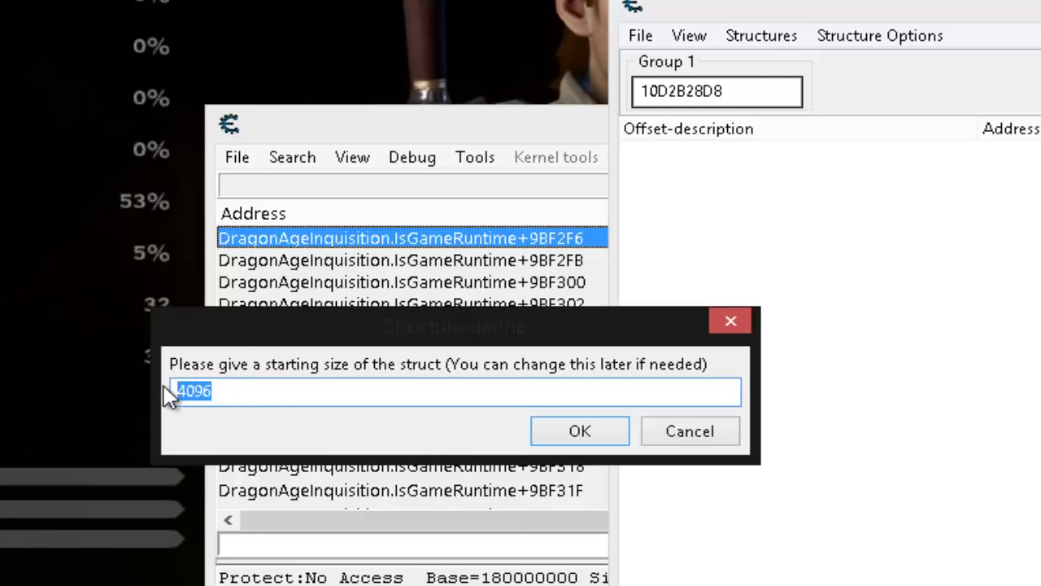
key(BackSpace)
text(15)
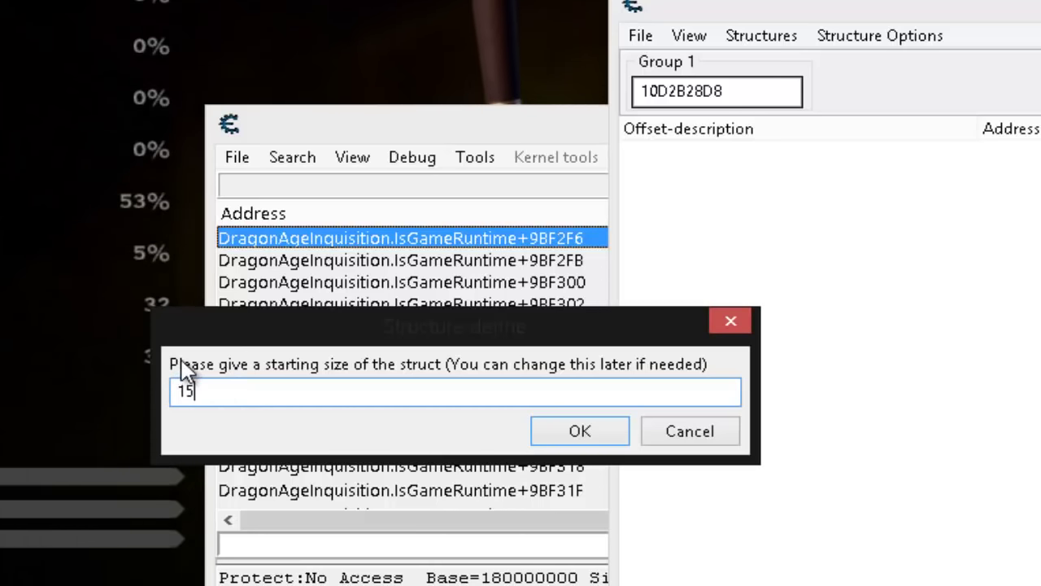
text(000)
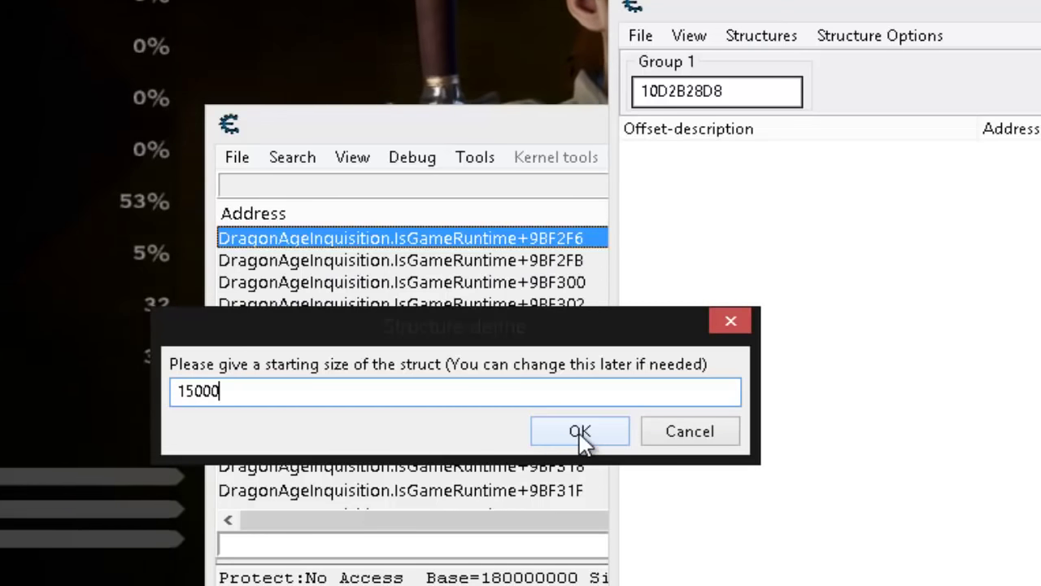
click(579, 431)
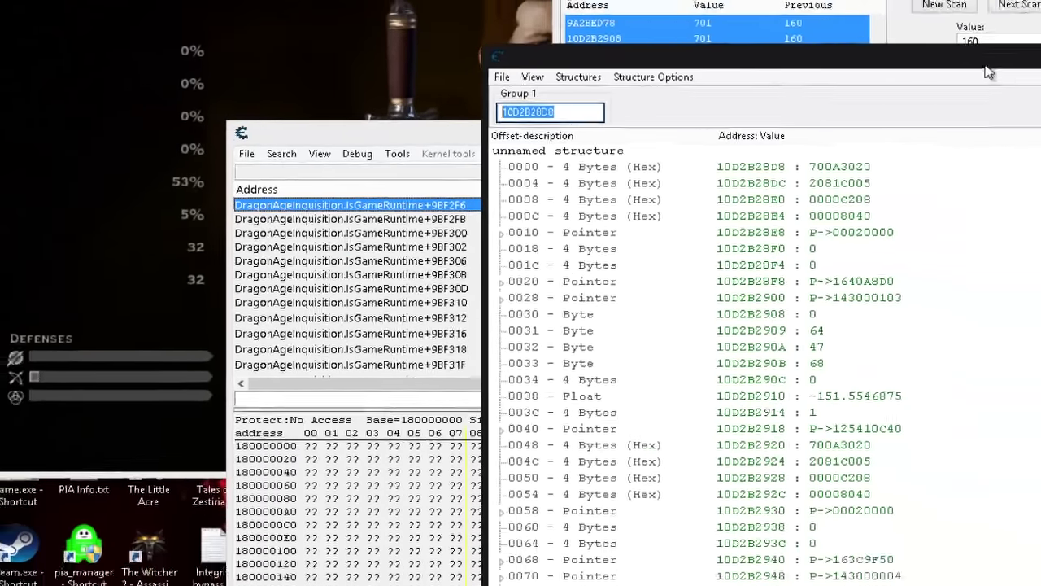
Reposition the structure window and change the element at offset 0030 to type Float.
drag(986, 66, 553, 8)
click(213, 95)
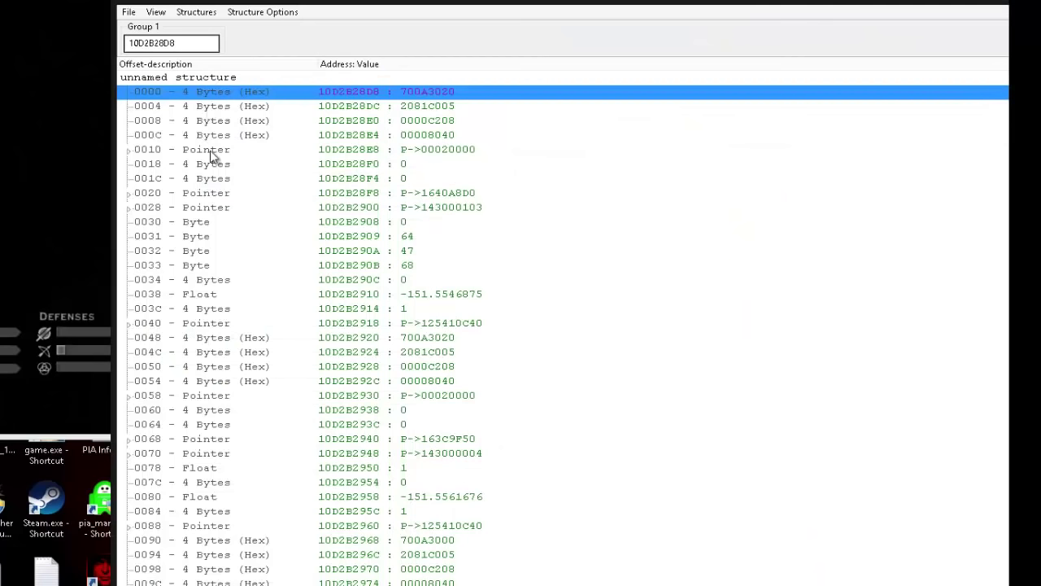
click(150, 225)
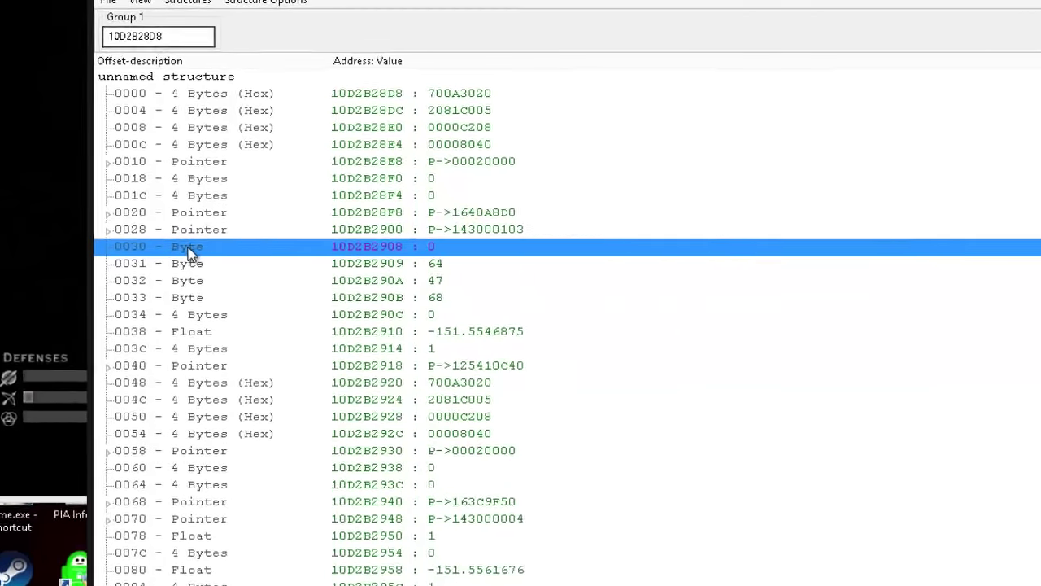
key(Down)
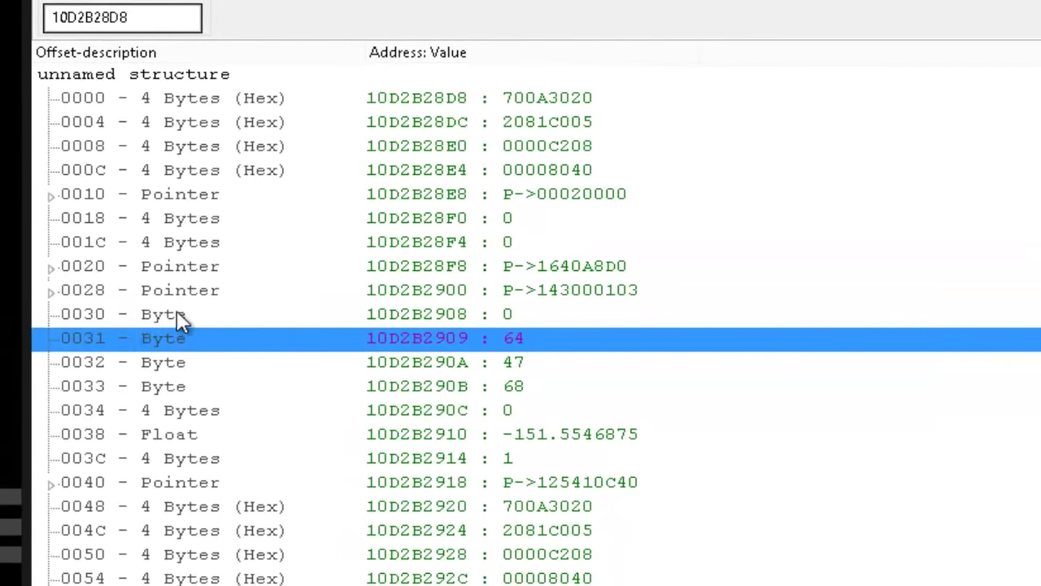
double_click(179, 315)
click(322, 375)
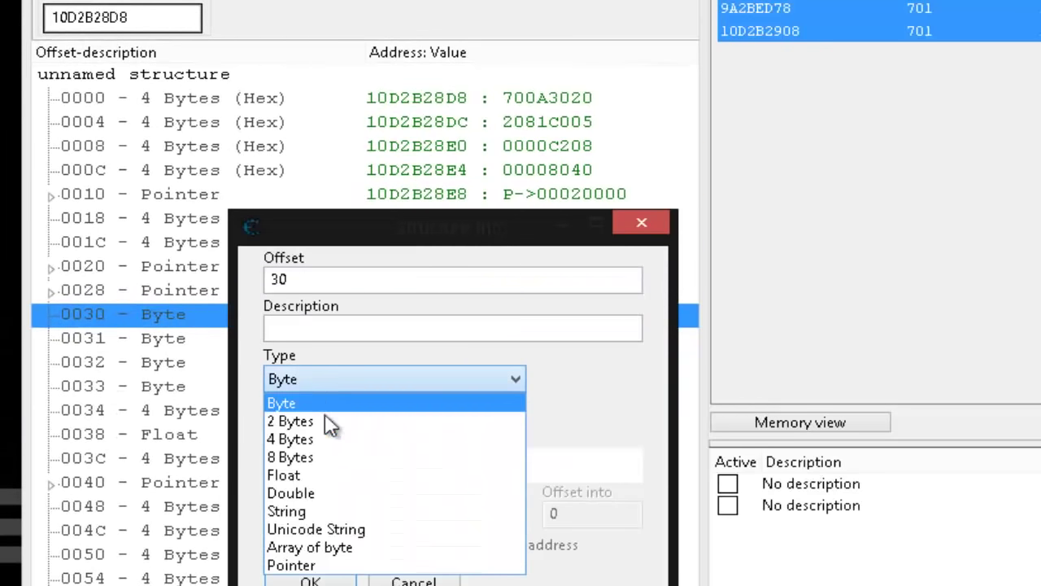
click(327, 476)
click(310, 580)
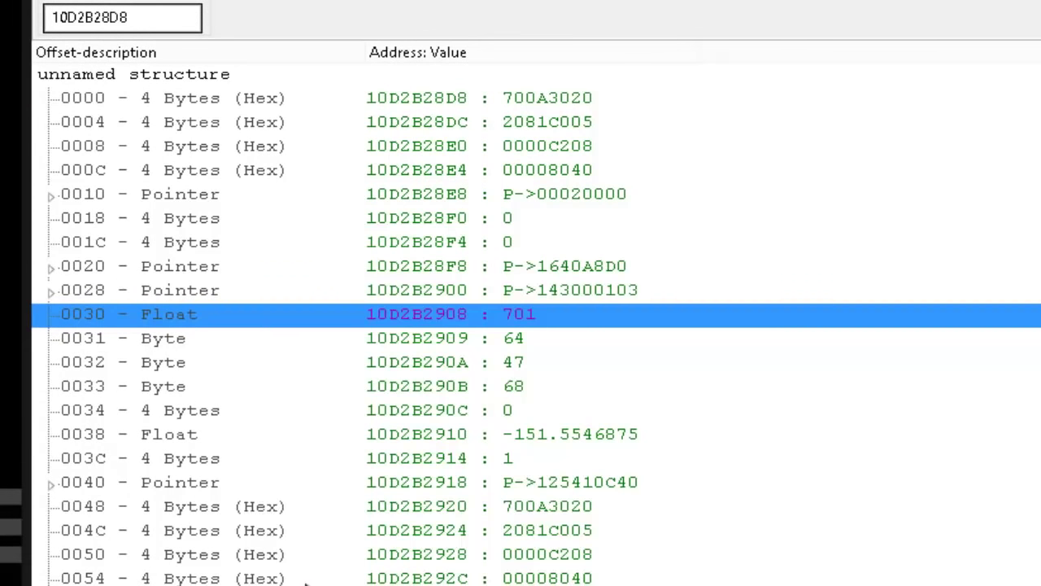
Change the structure element at offset 0031 to type Float.
click(187, 340)
double_click(166, 336)
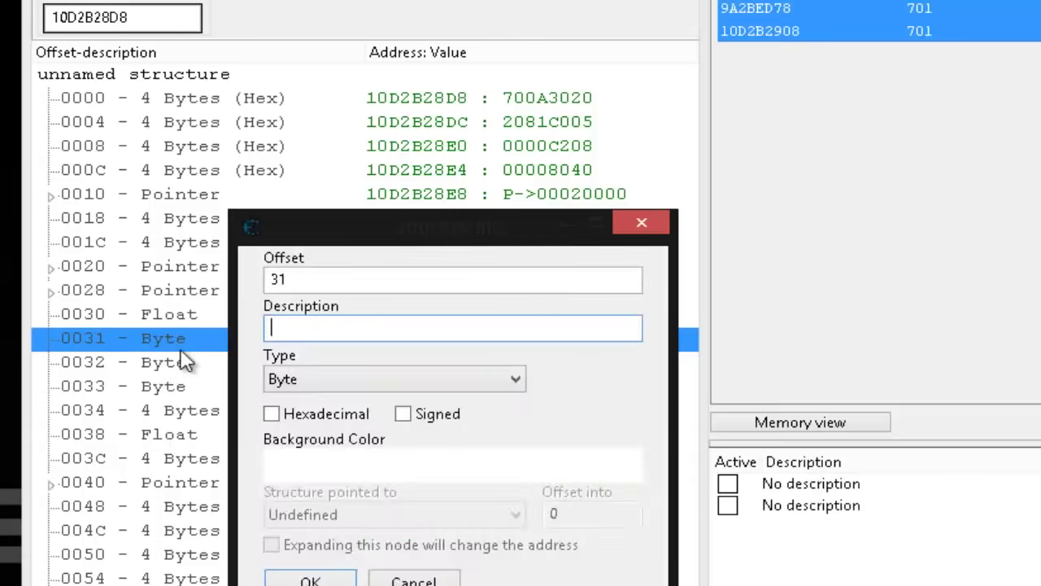
click(309, 381)
click(305, 480)
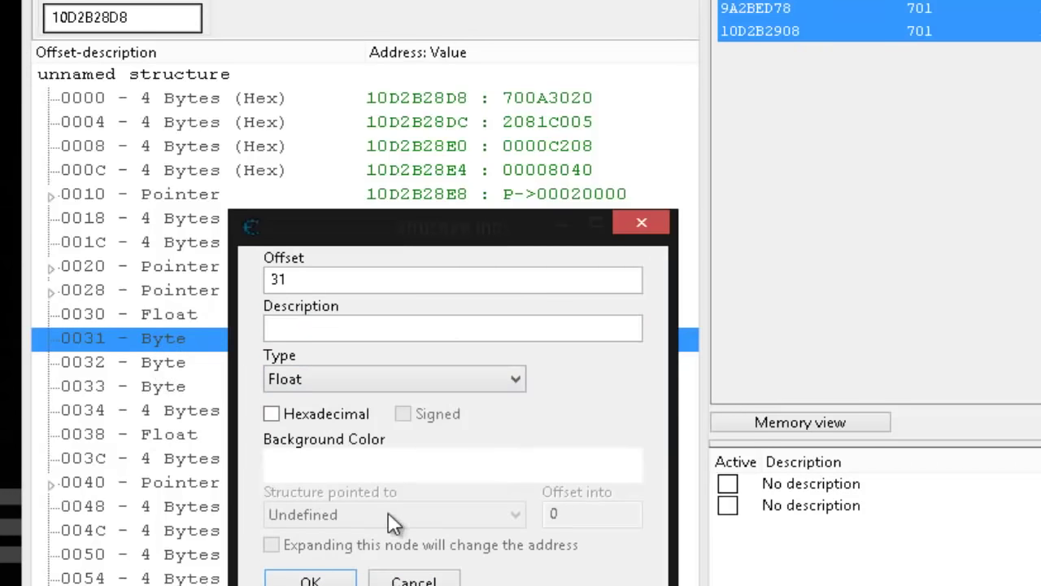
click(311, 581)
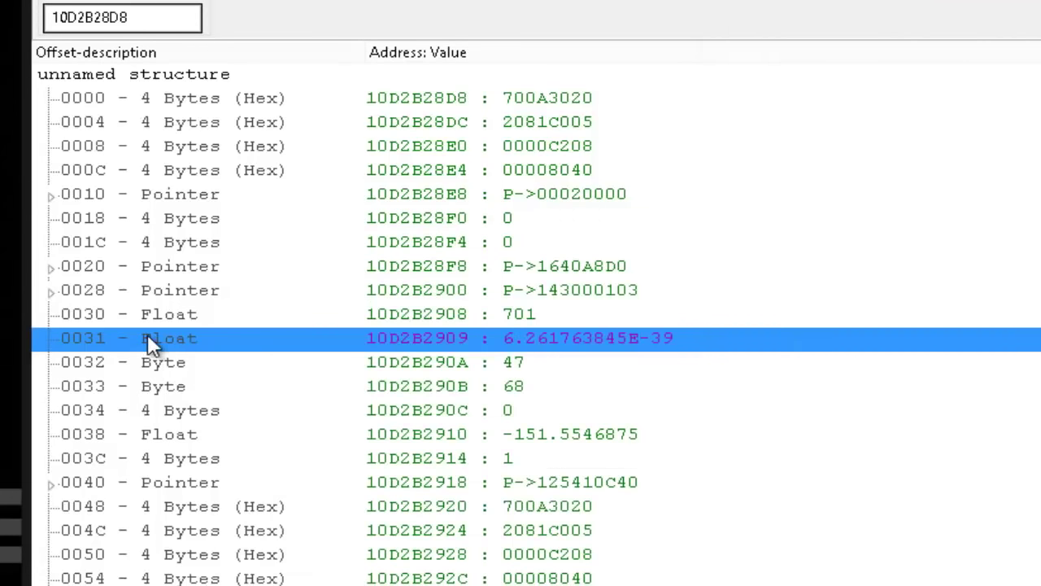
double_click(147, 334)
click(413, 578)
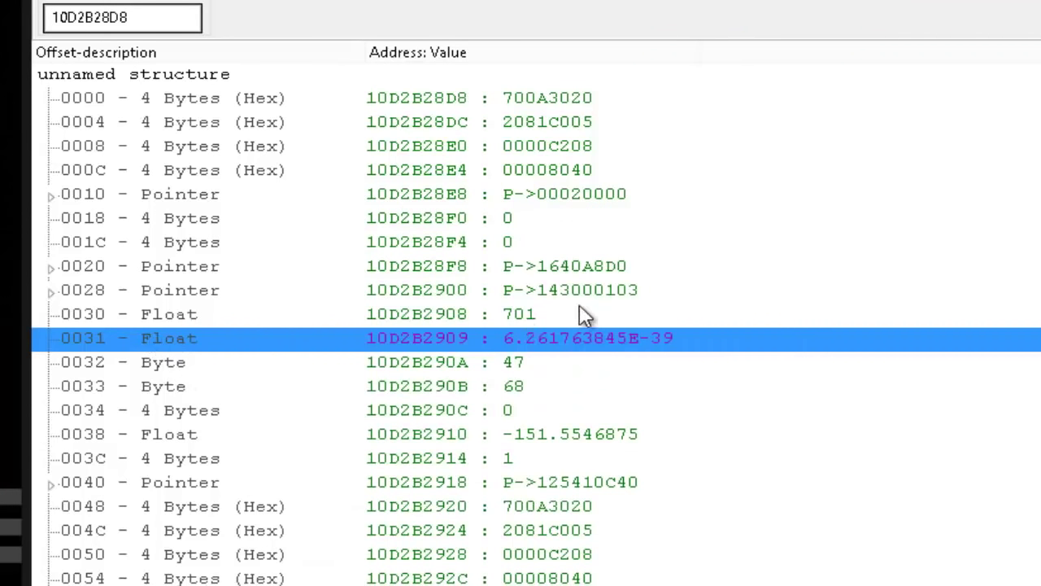
Compare the float elements at offsets 0030 and 0031, then return to the game's Attributes screen.
click(506, 319)
click(507, 342)
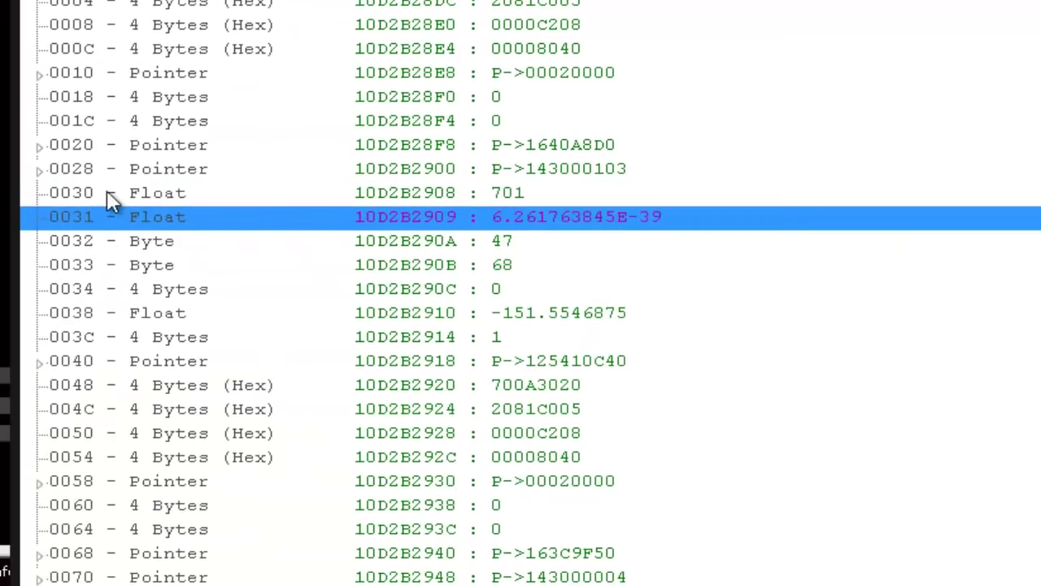
click(521, 194)
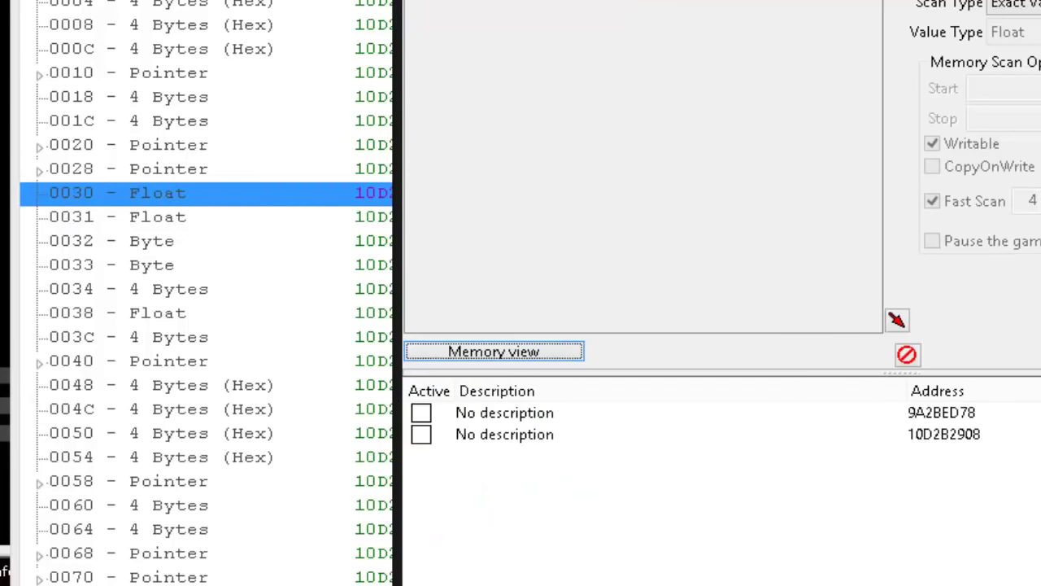
key(alt+Tab)
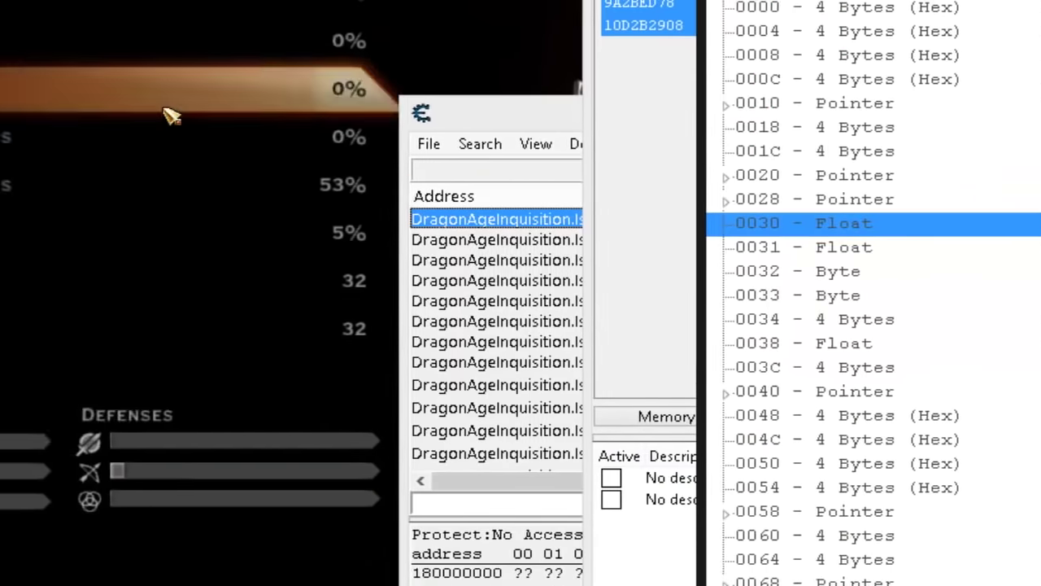
Review the character's core attributes from Strength to Constitution on the game's Attributes screen.
click(165, 107)
scroll(733, 463, up, 5)
scroll(728, 260, up, 1)
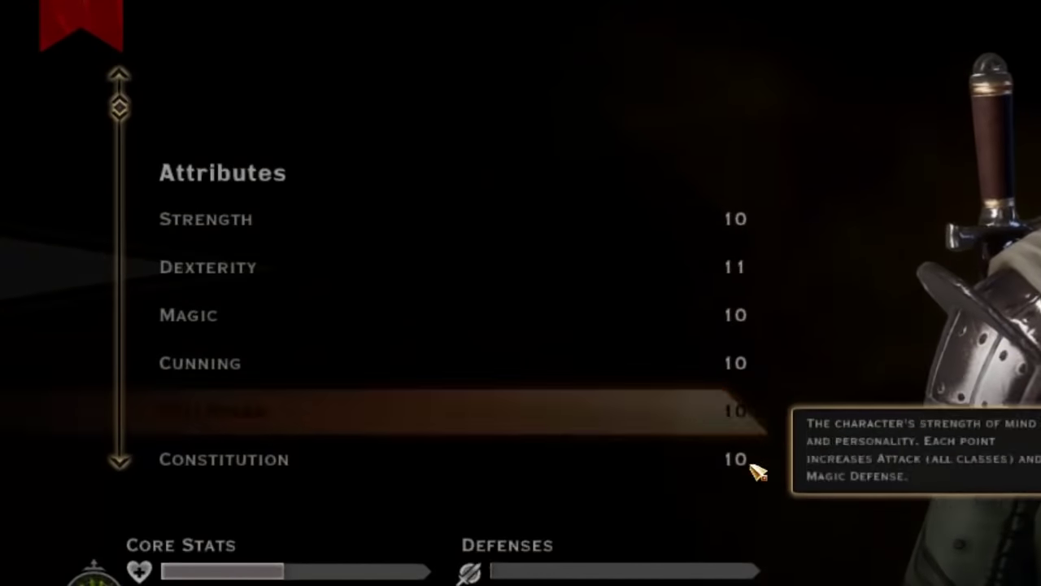
Switch to Cheat Engine's structure window and set the float at offset 01E0 to 999.
key(alt+Tab)
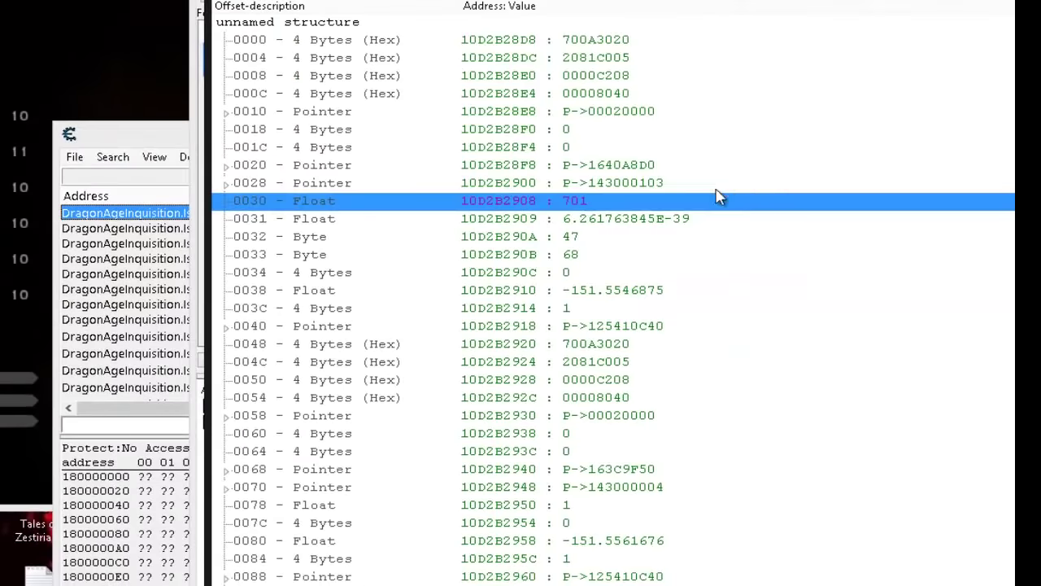
scroll(920, 236, down, 3)
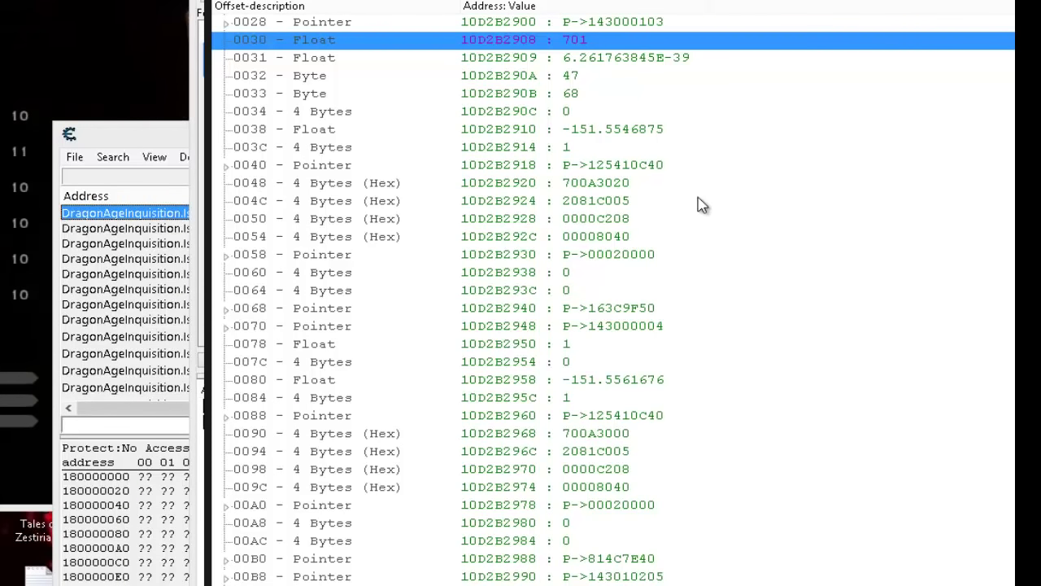
scroll(701, 205, down, 3)
scroll(702, 205, down, 2)
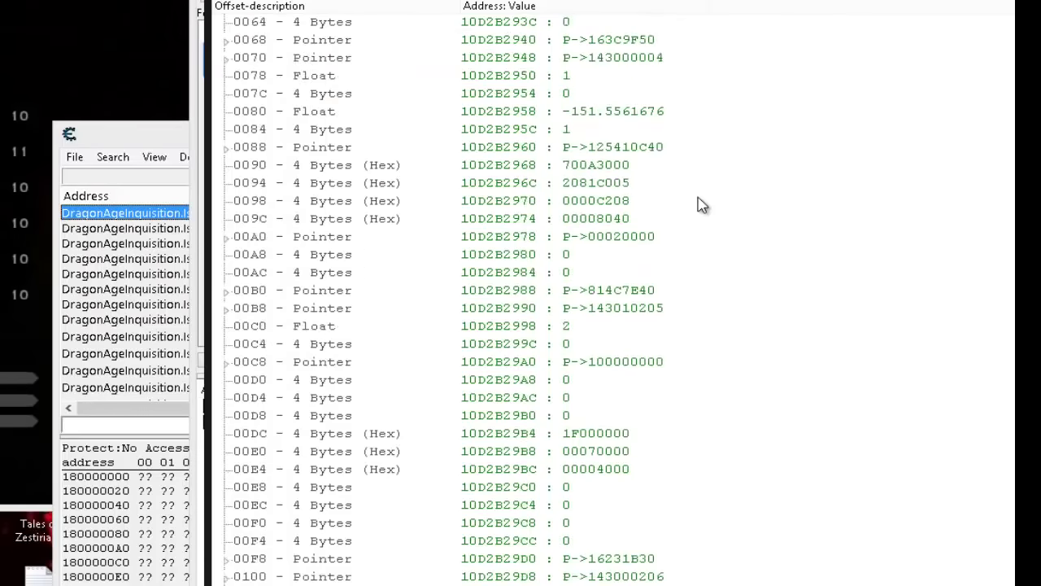
scroll(701, 205, down, 8)
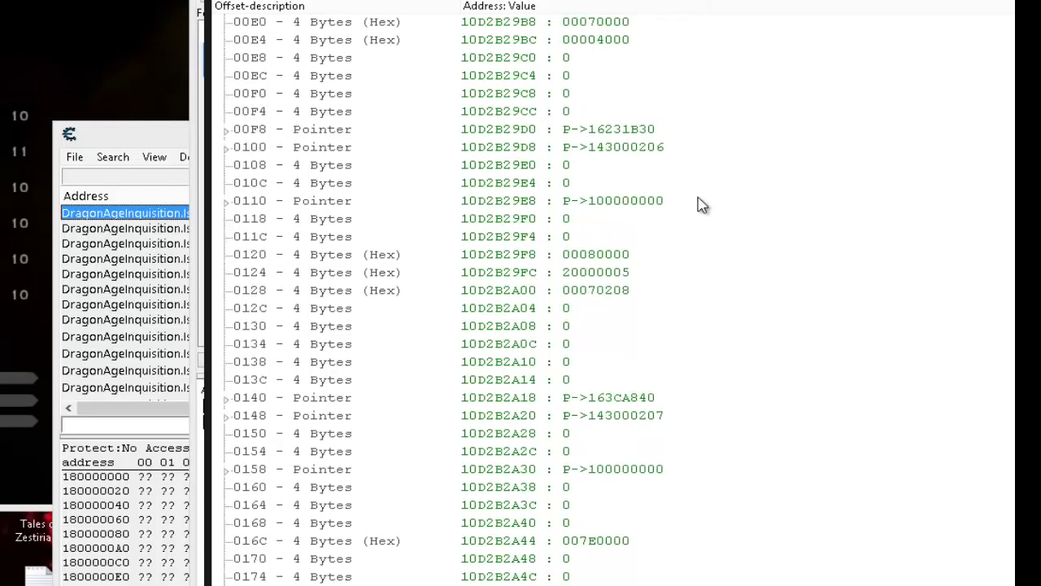
scroll(701, 205, down, 9)
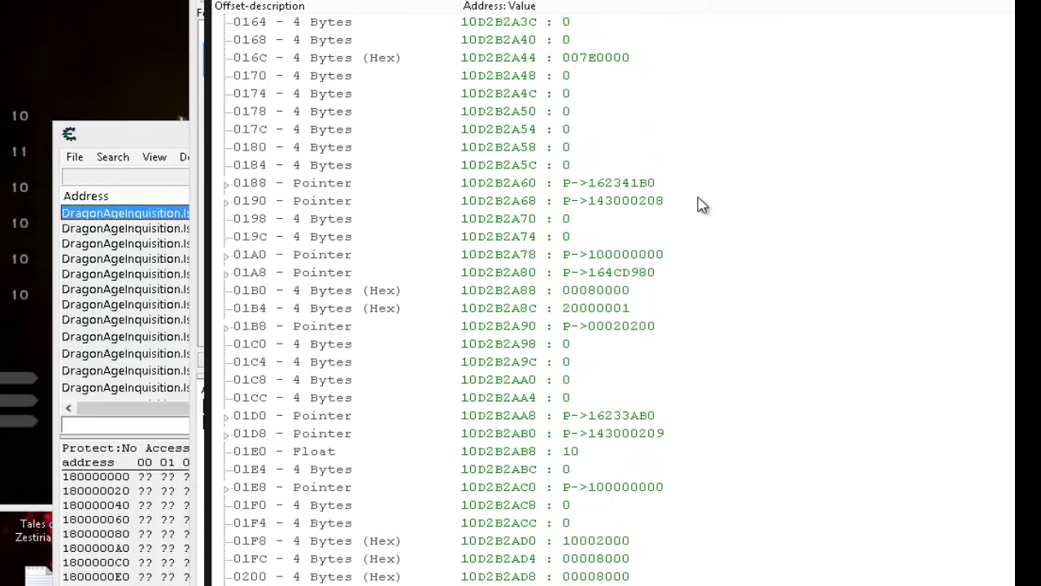
click(293, 452)
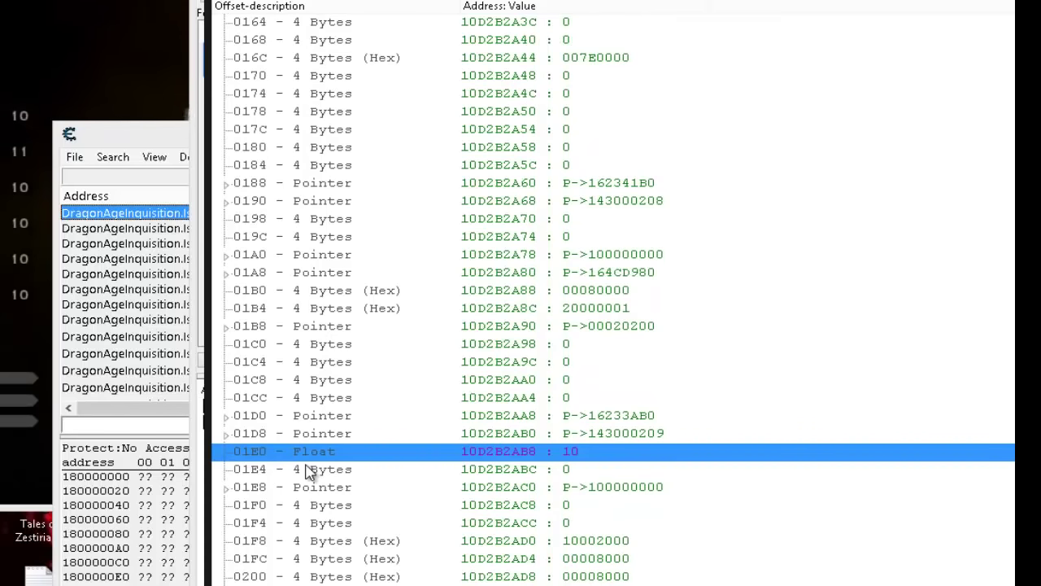
click(295, 468)
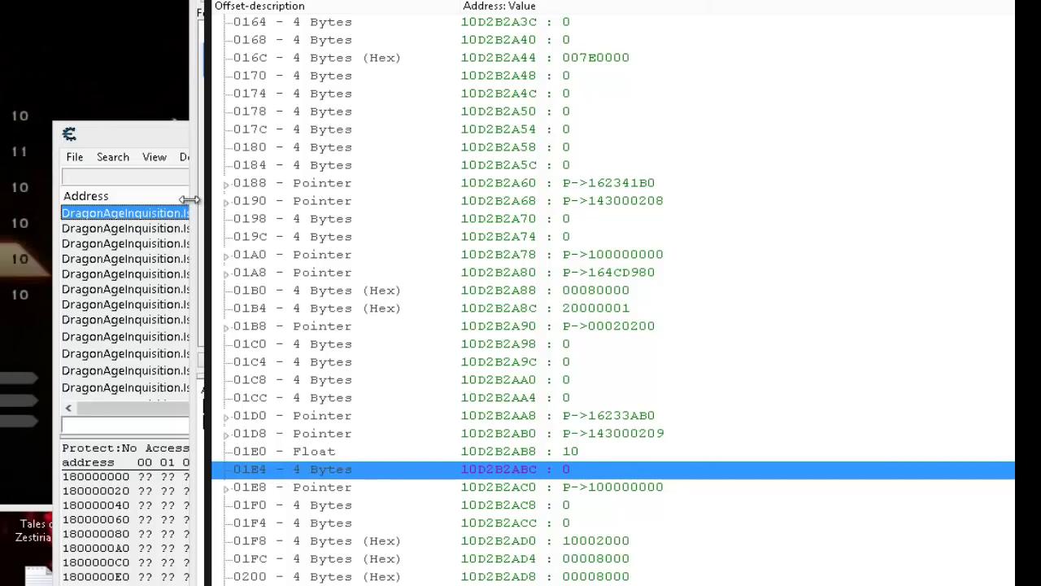
double_click(573, 452)
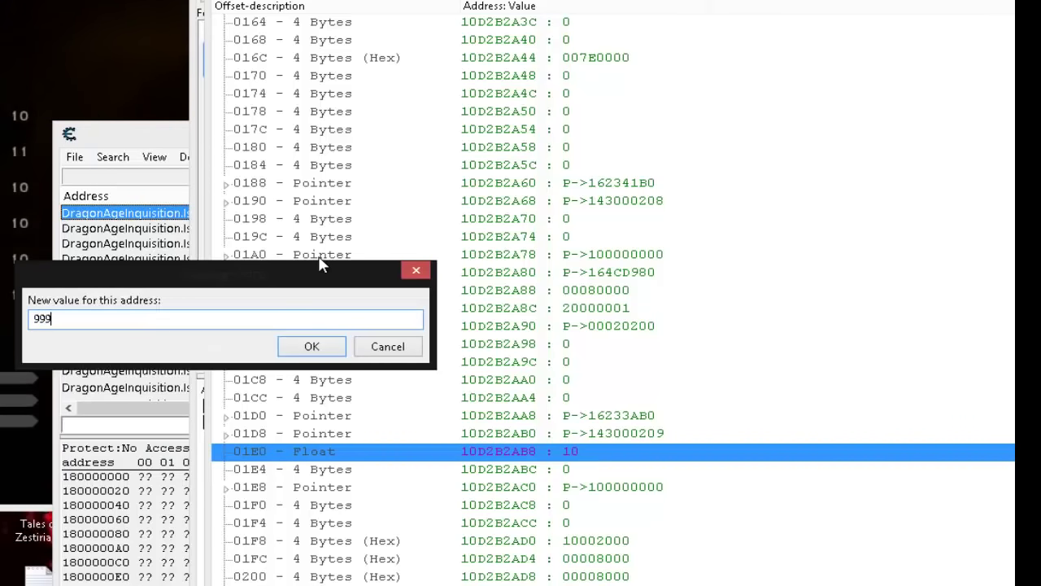
click(312, 347)
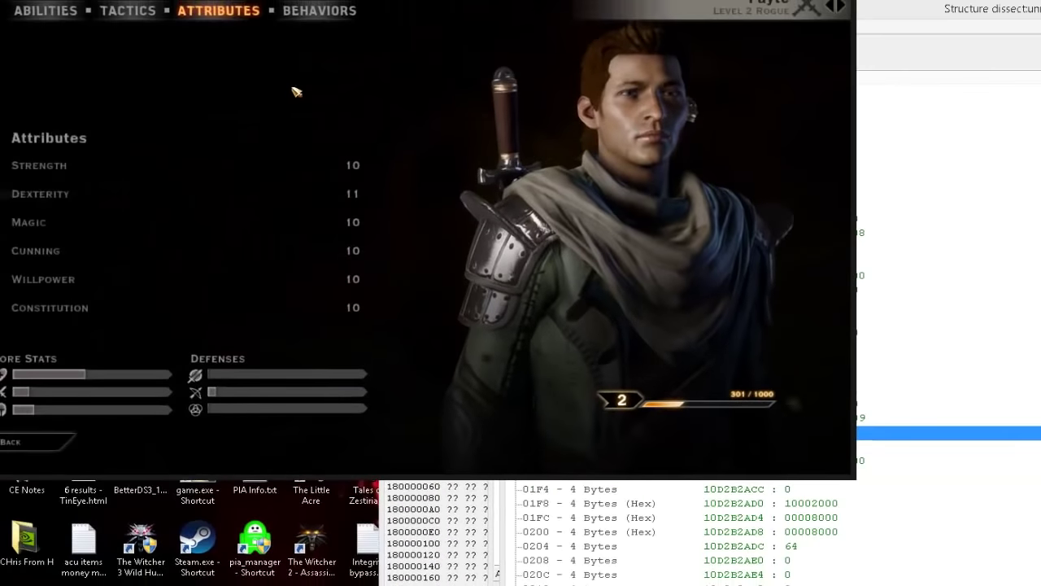
Switch to the game, close its menus and run the character along the snowy path to the wooden steps.
key(Escape)
key(Escape)
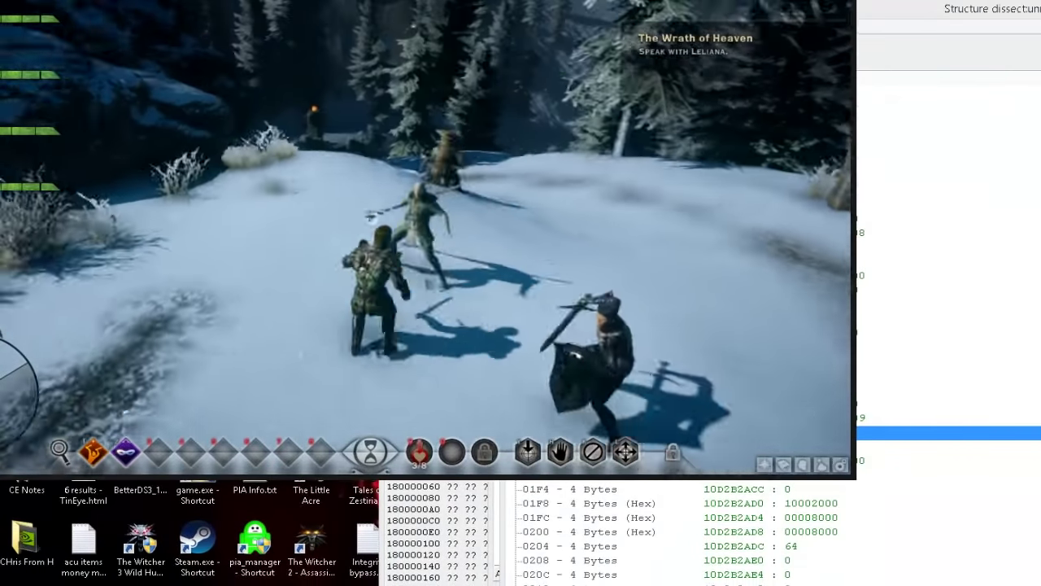
key(w)
key(w)
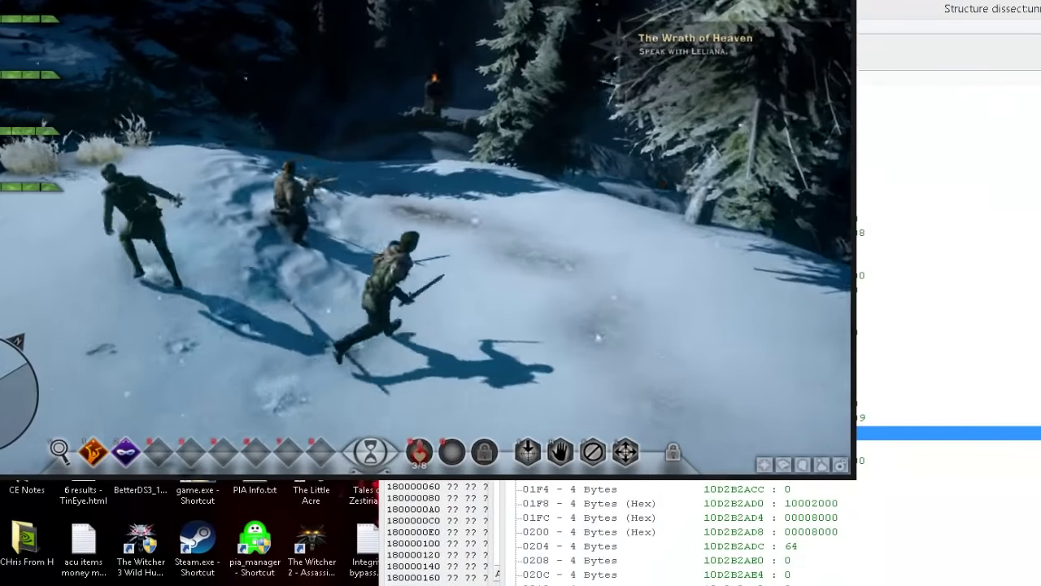
key(w)
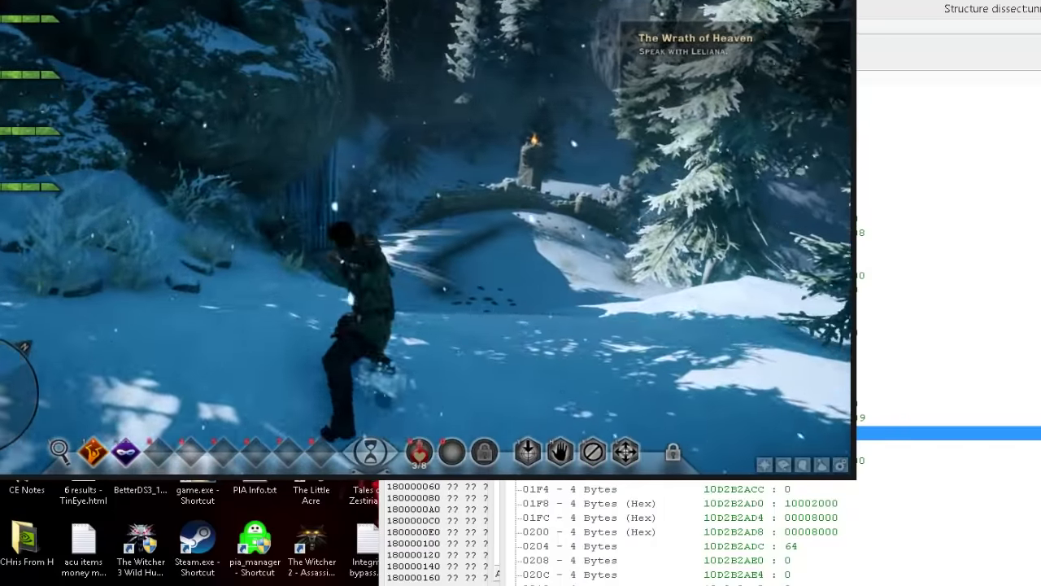
key(w)
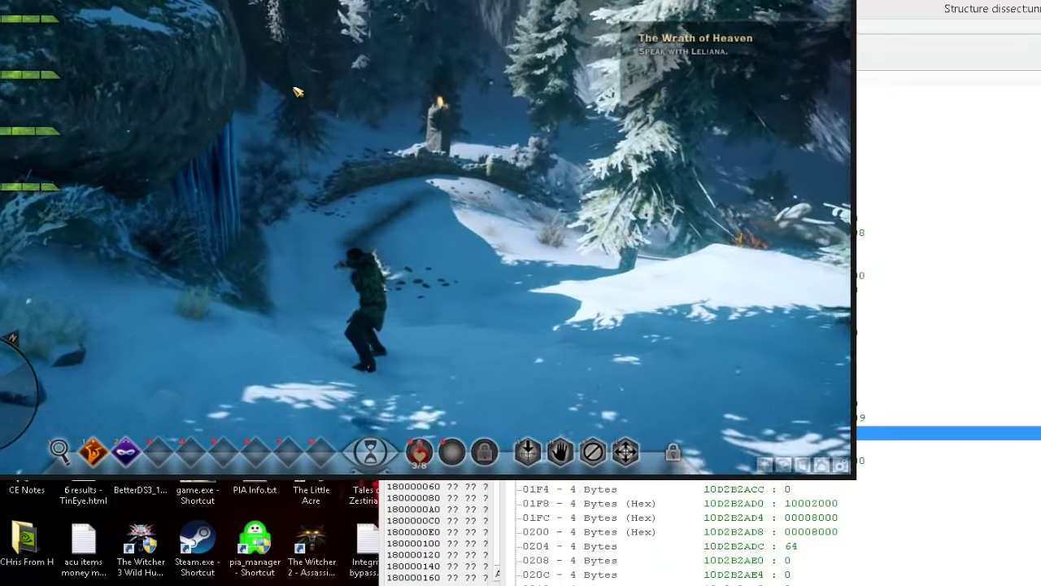
key(w)
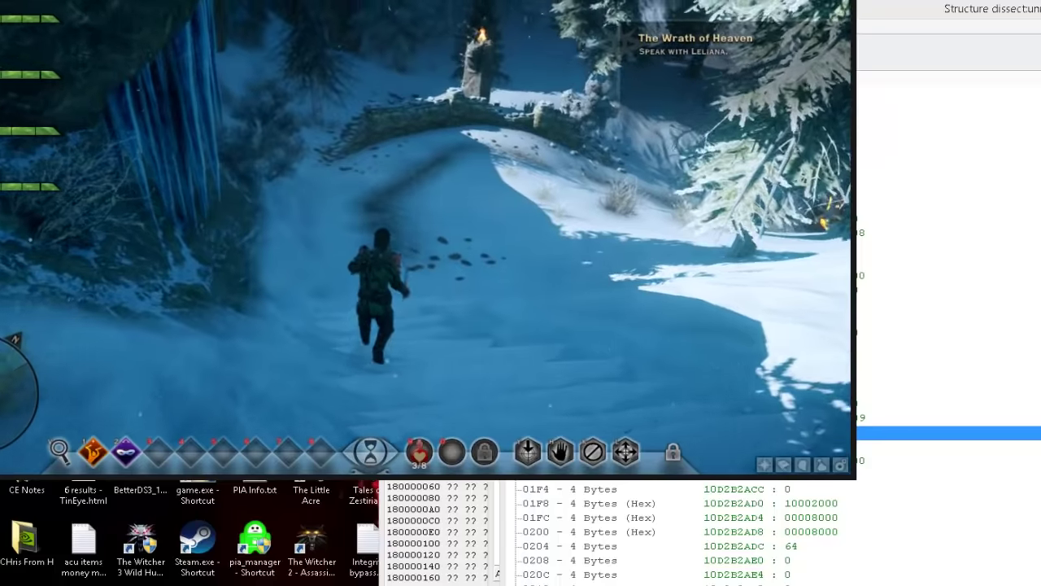
key(w)
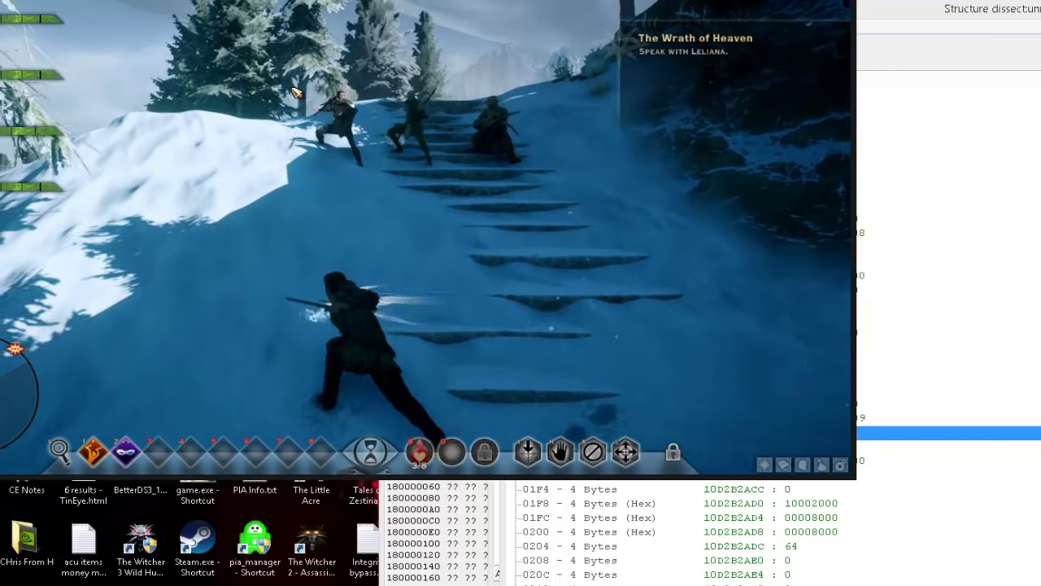
Pause the game and reopen the character's Attributes screen to check the Constitution stat.
key(Escape)
click(194, 147)
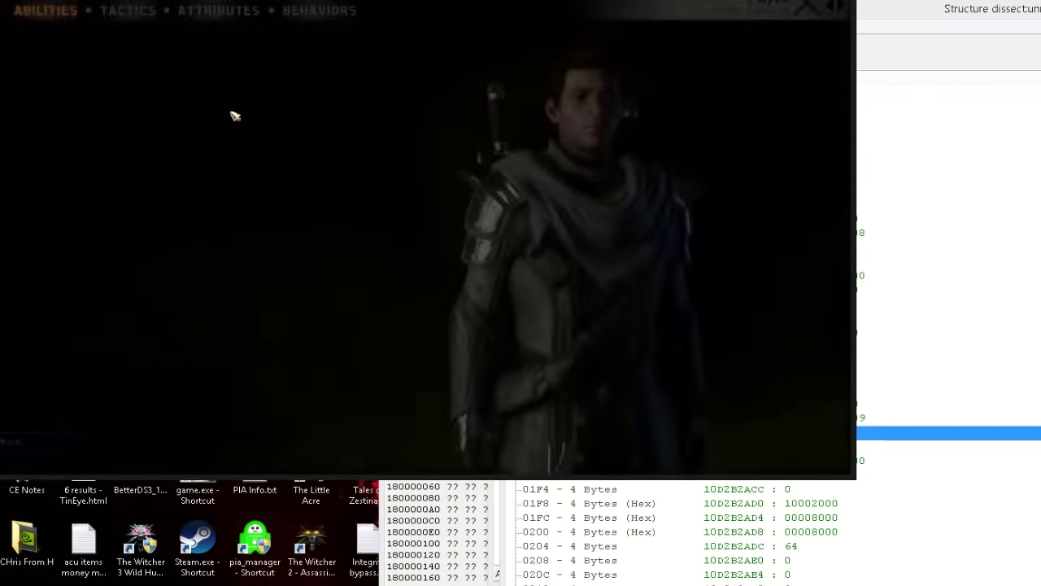
click(241, 16)
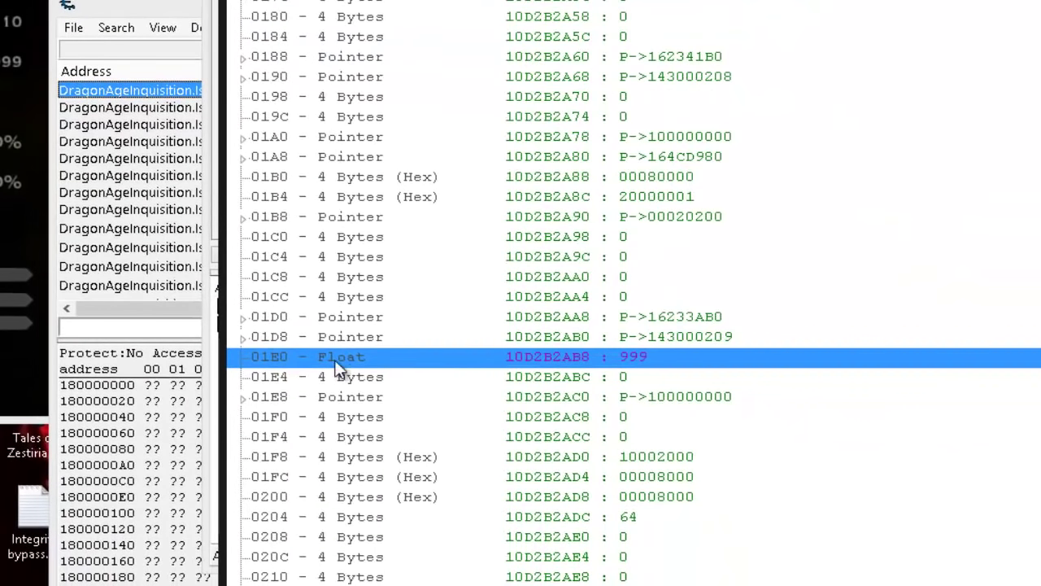
In Cheat Engine's structure, describe the element at offset 01E0 as "Constituion" and add it to the address list.
double_click(332, 361)
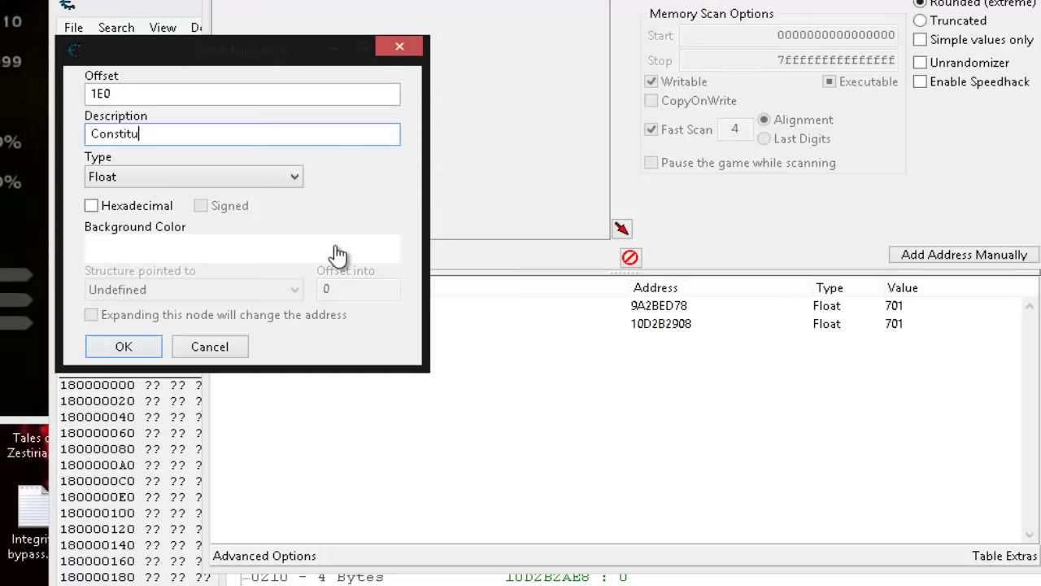
click(114, 348)
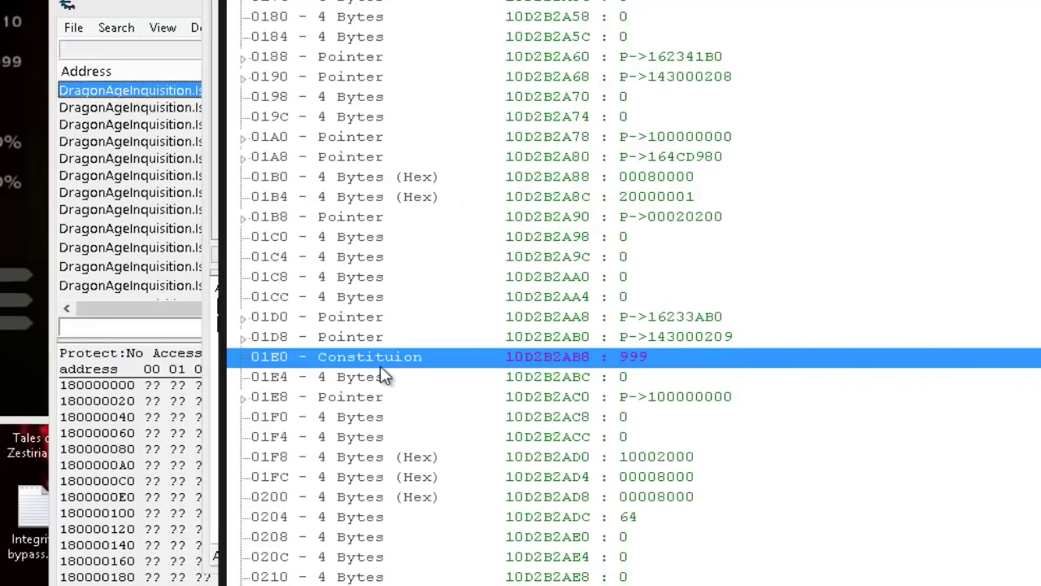
right_click(370, 356)
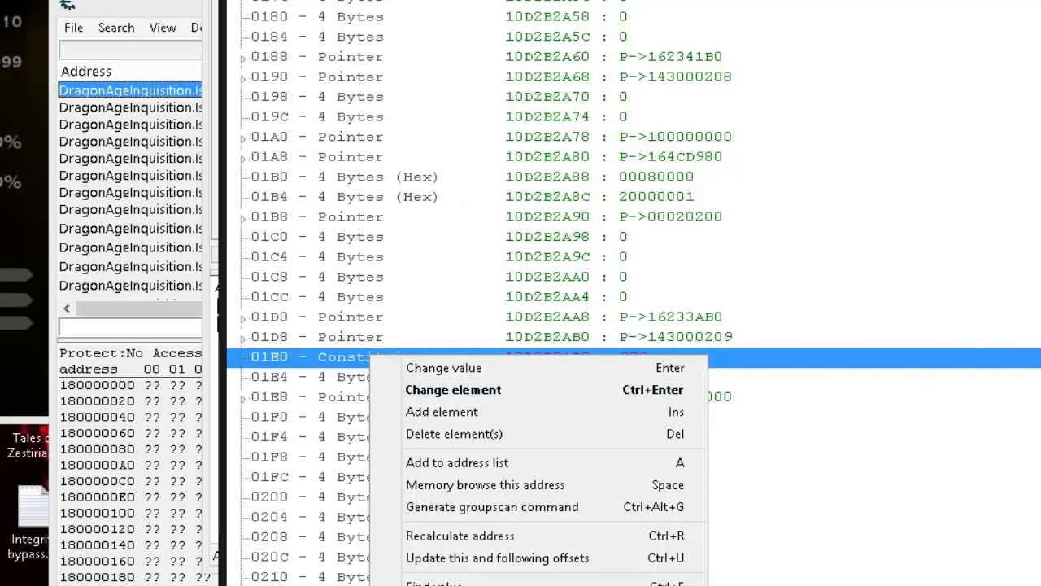
click(478, 463)
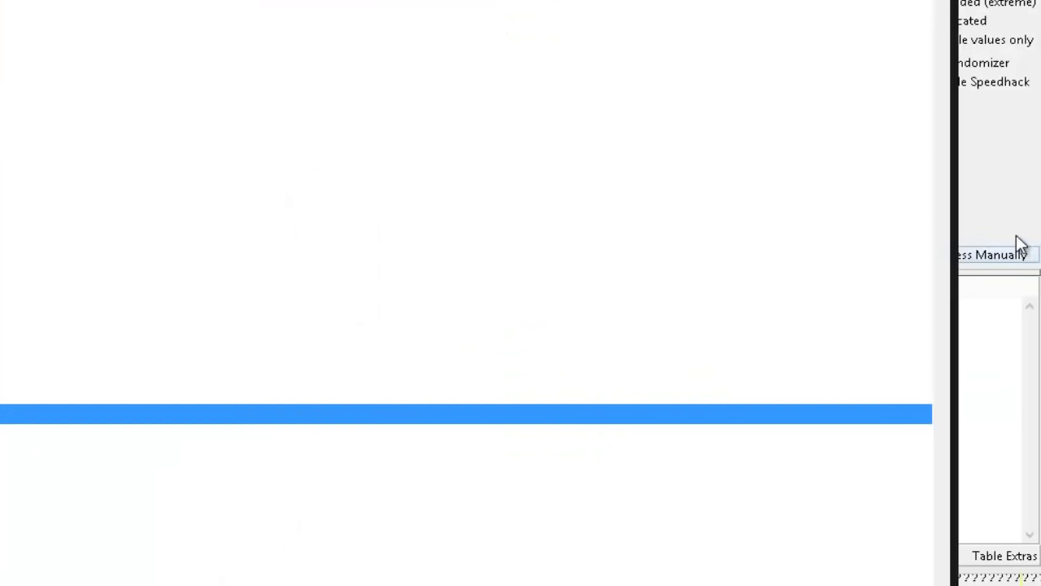
Bring the main address list forward and change the description of the 10D2B2908 entry to "XP".
click(1010, 224)
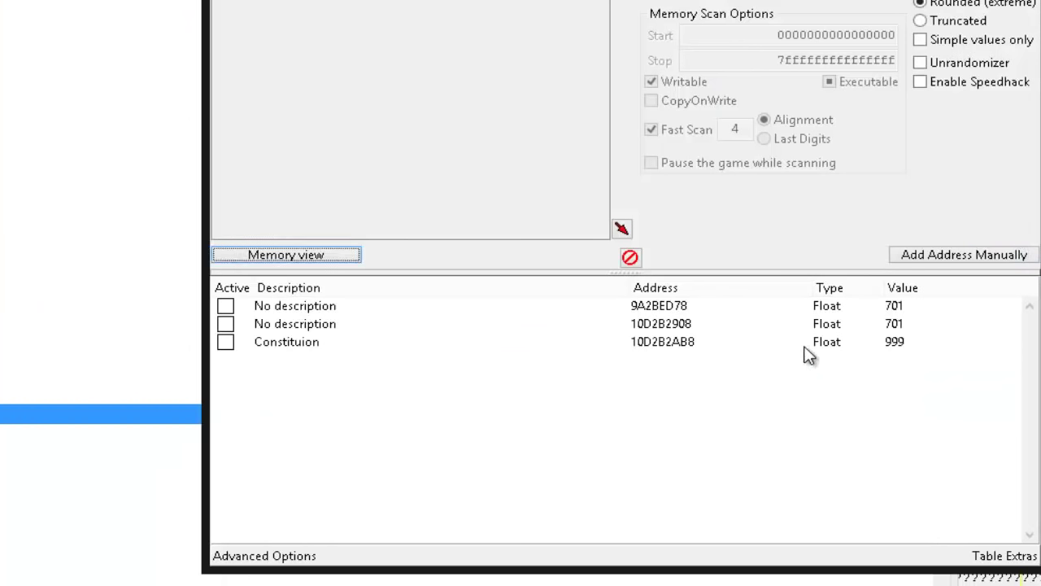
click(298, 342)
click(295, 323)
double_click(295, 323)
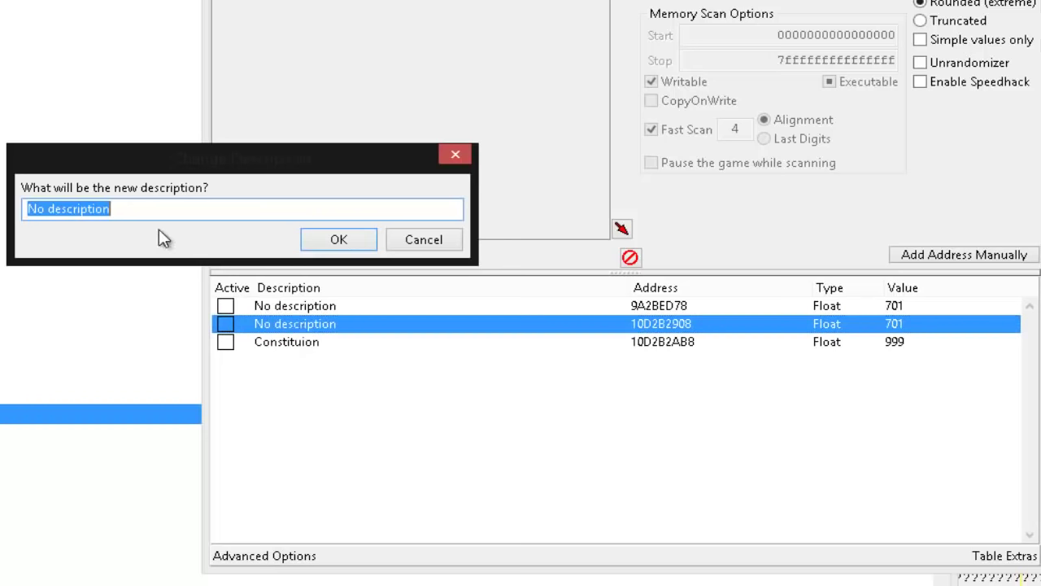
text(XP)
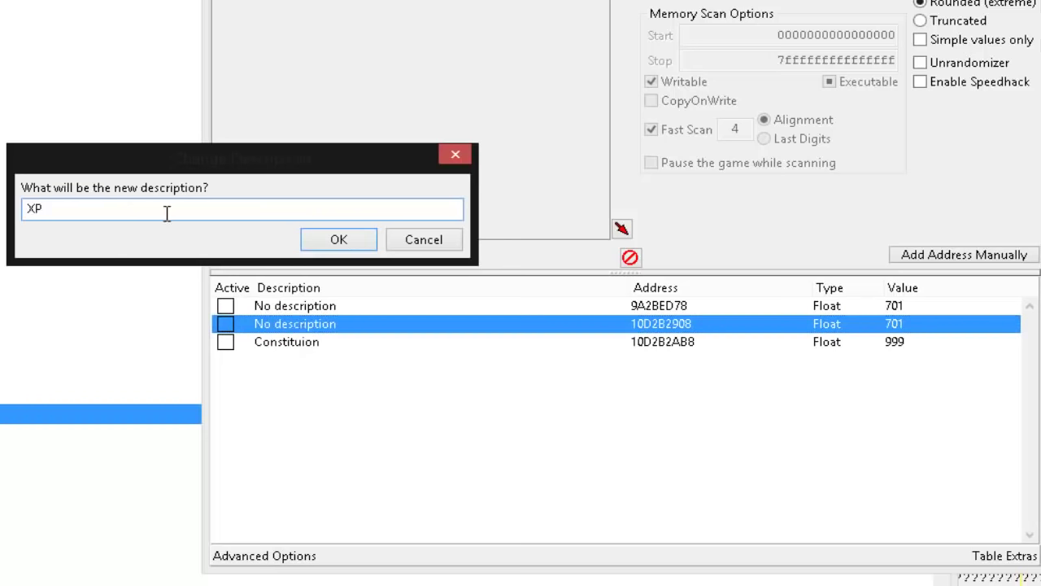
click(338, 240)
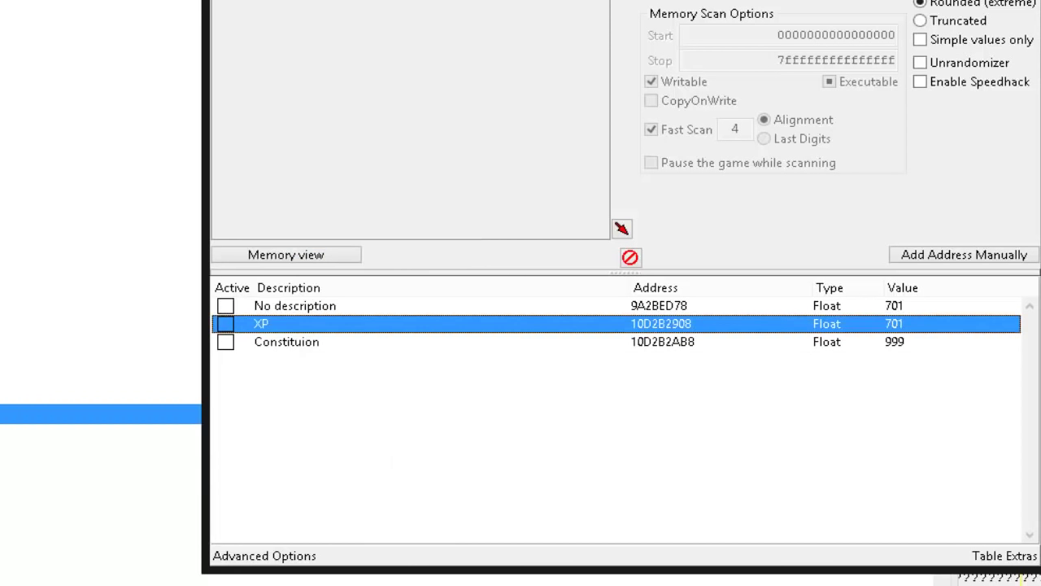
Delete the entry without a description at address 9A2BED78 from the address list.
click(411, 472)
right_click(331, 307)
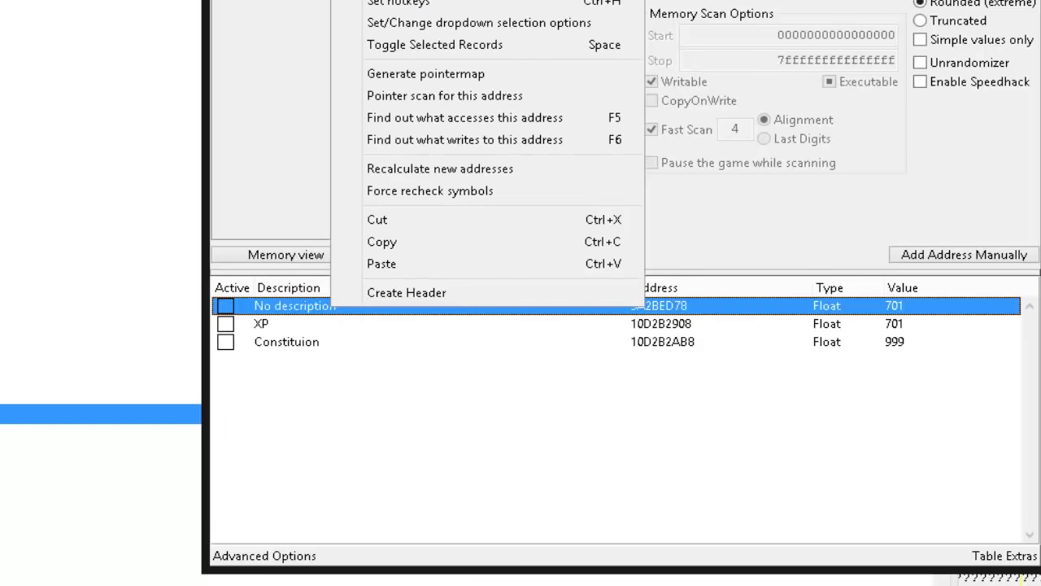
key(Delete)
click(288, 185)
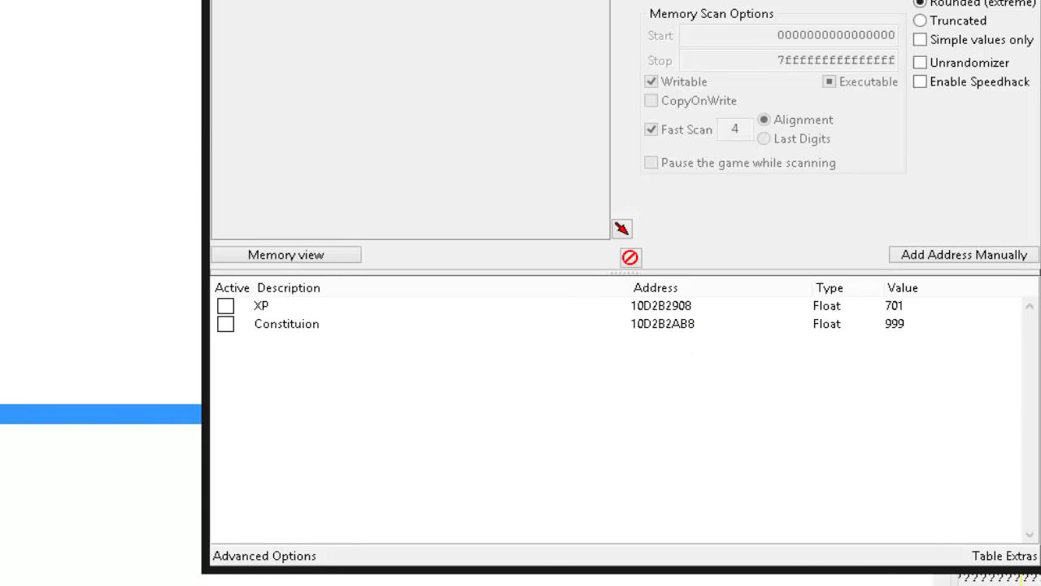
Check the game's Attributes screen, then rearrange the windows so the structure window sits beside the attribute list.
key(alt+Tab)
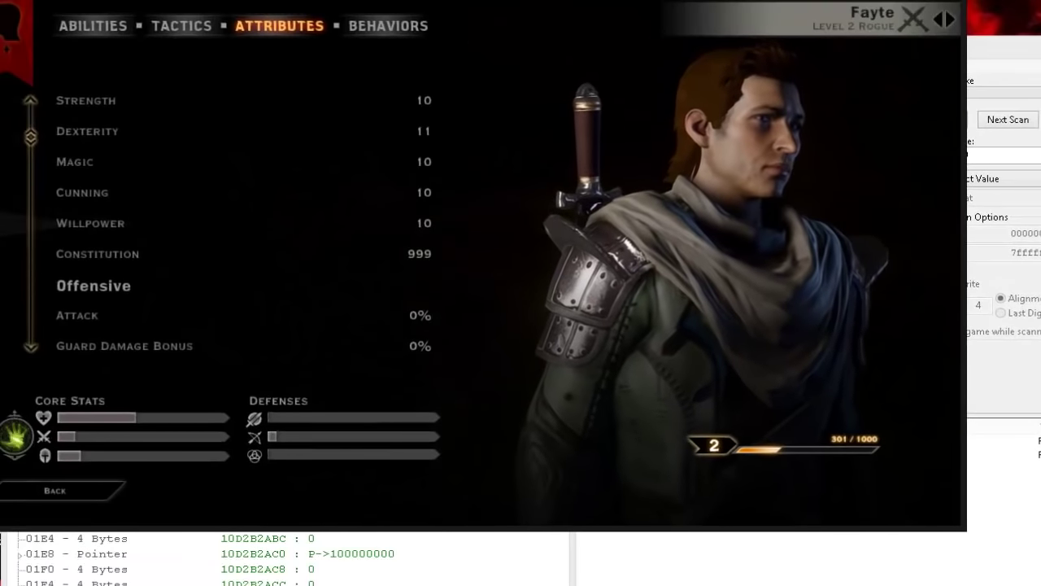
key(alt+Tab)
drag(920, 216, 1040, 105)
drag(433, 68, 849, 2)
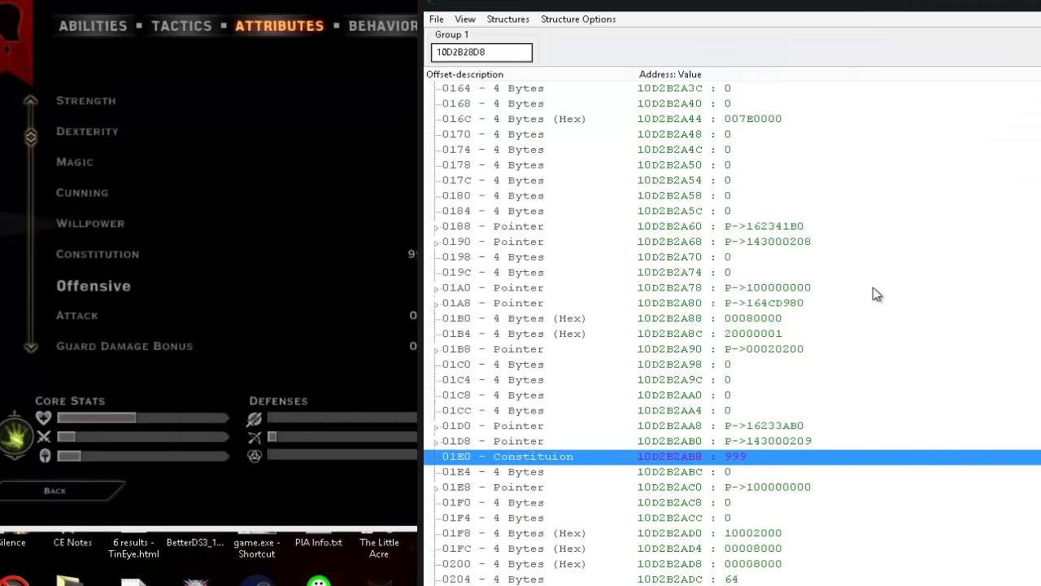
Find the float at offset 02B8 in the structure, set it to 999 and return to the game.
scroll(873, 295, up, 1)
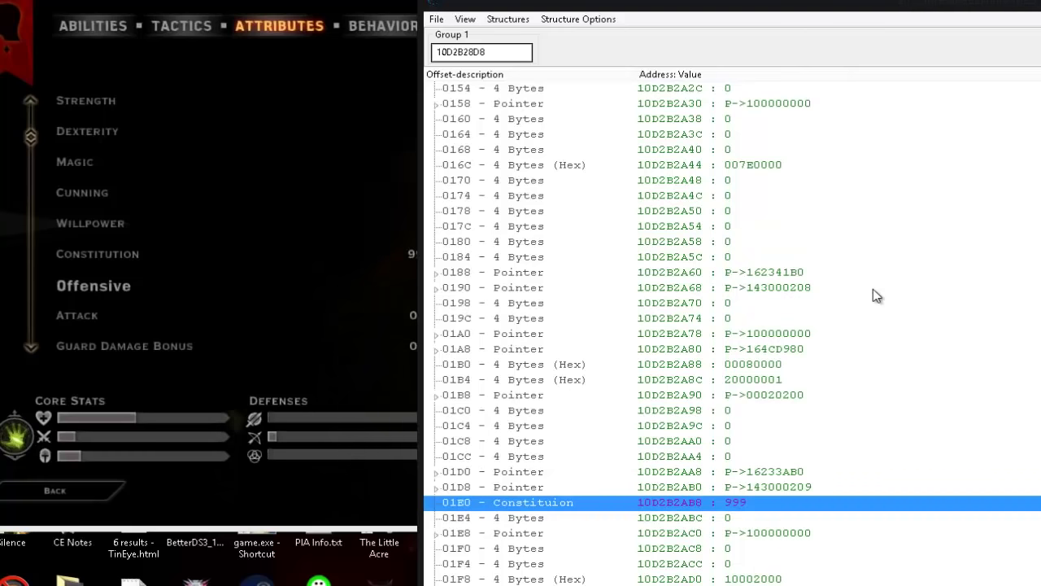
scroll(873, 289, down, 4)
scroll(757, 446, down, 3)
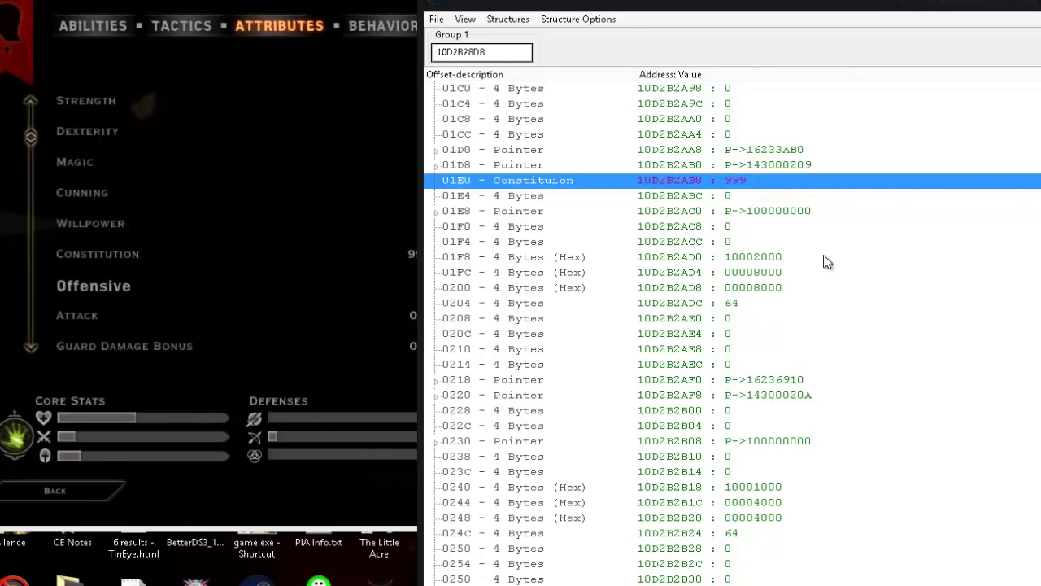
scroll(822, 256, down, 8)
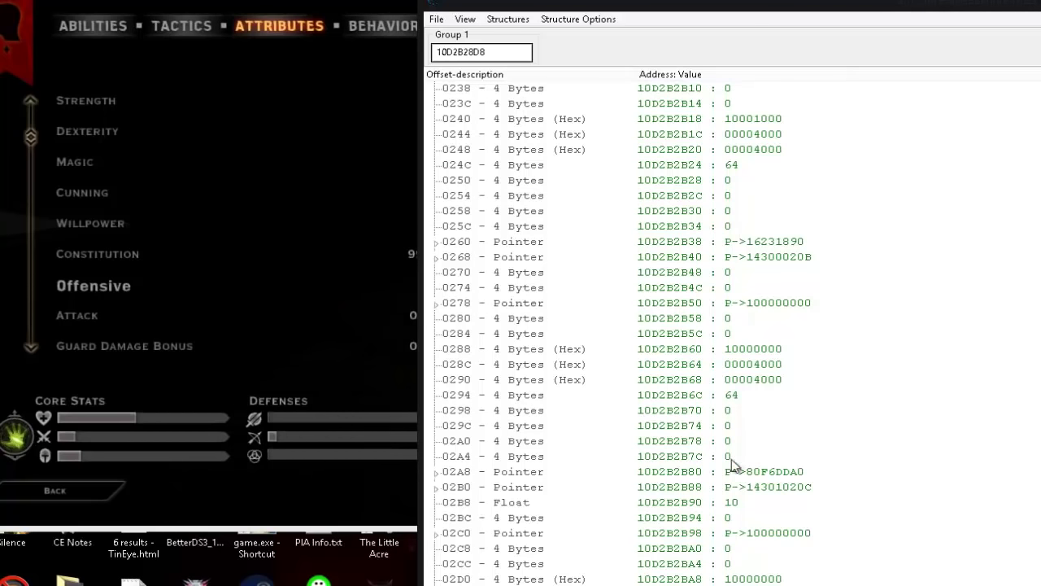
click(610, 504)
click(525, 518)
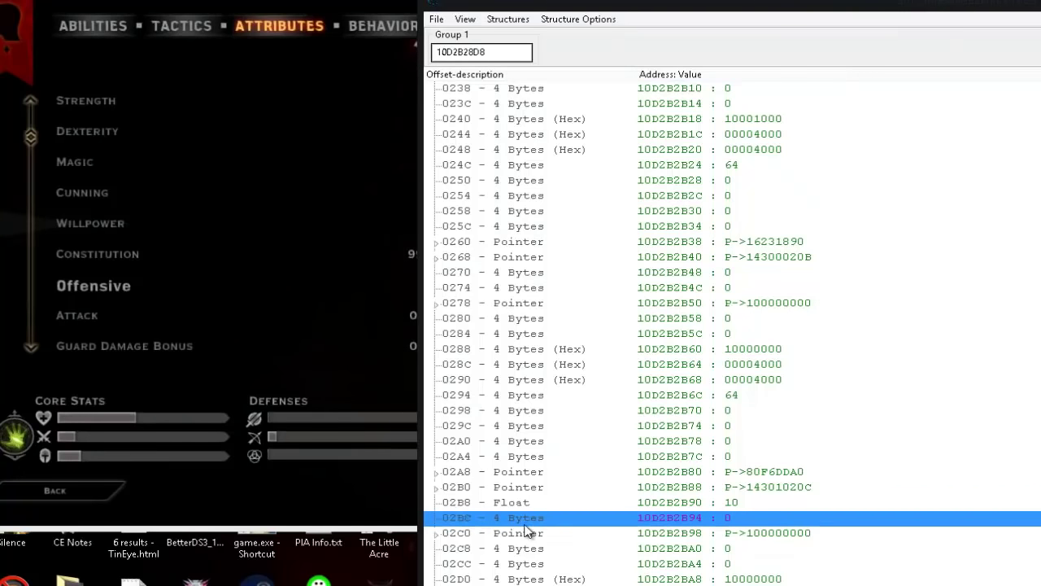
double_click(730, 504)
text(999)
click(675, 391)
click(290, 65)
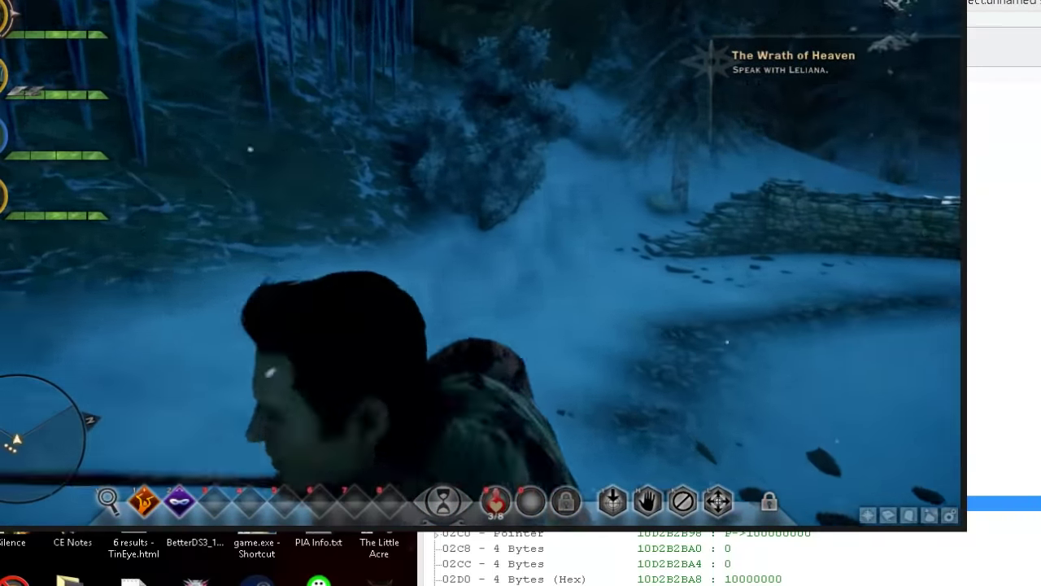
Move the character around in the game and open the character record's Attributes page to check the stats.
key(w)
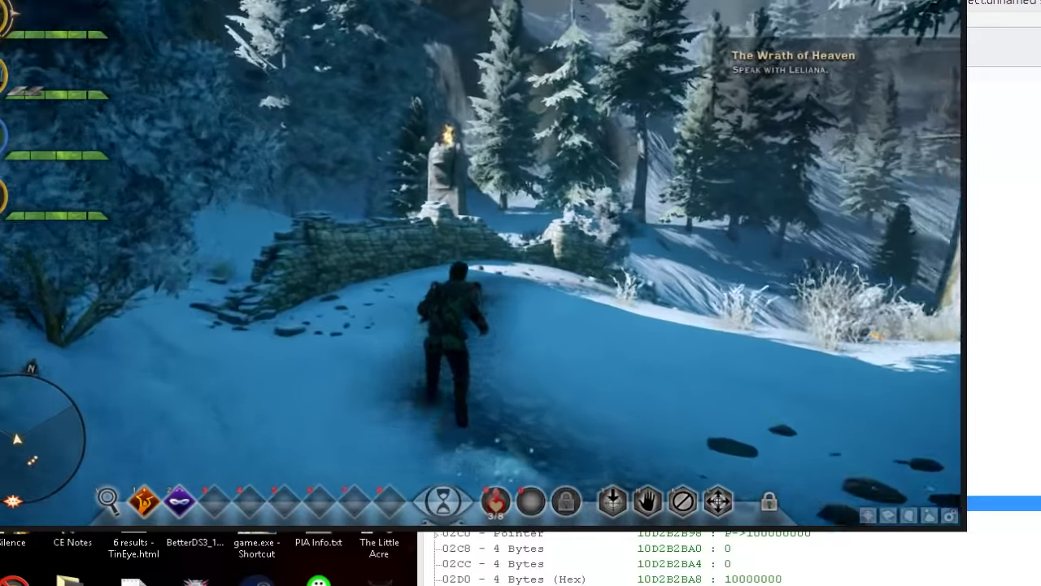
key(w)
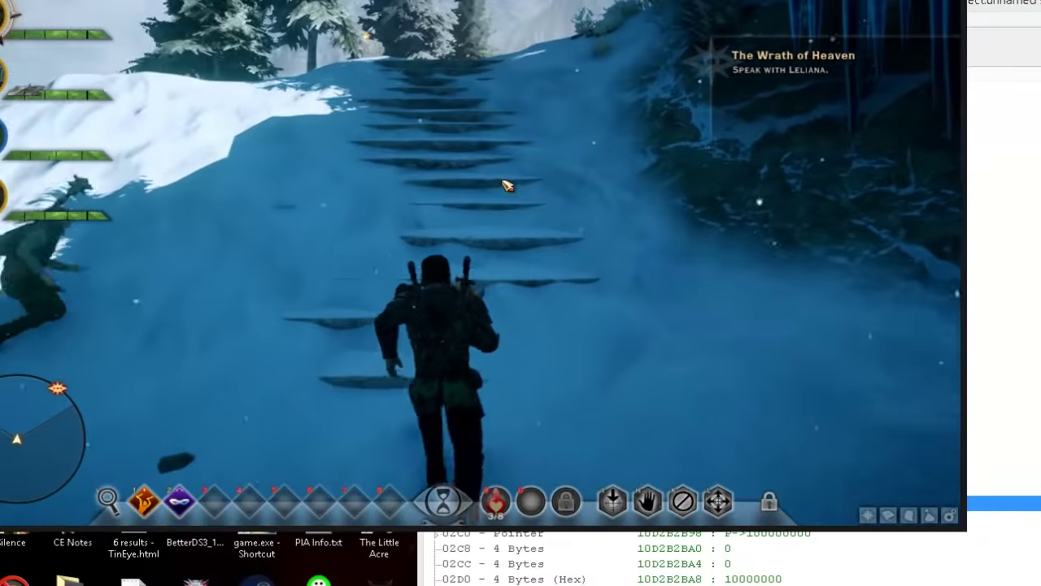
key(Escape)
click(138, 163)
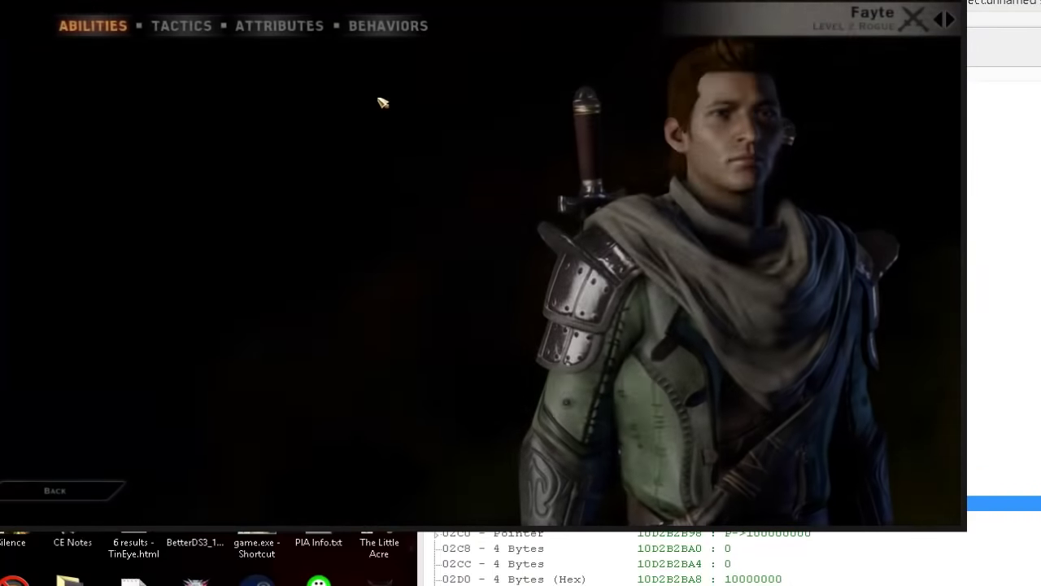
click(316, 26)
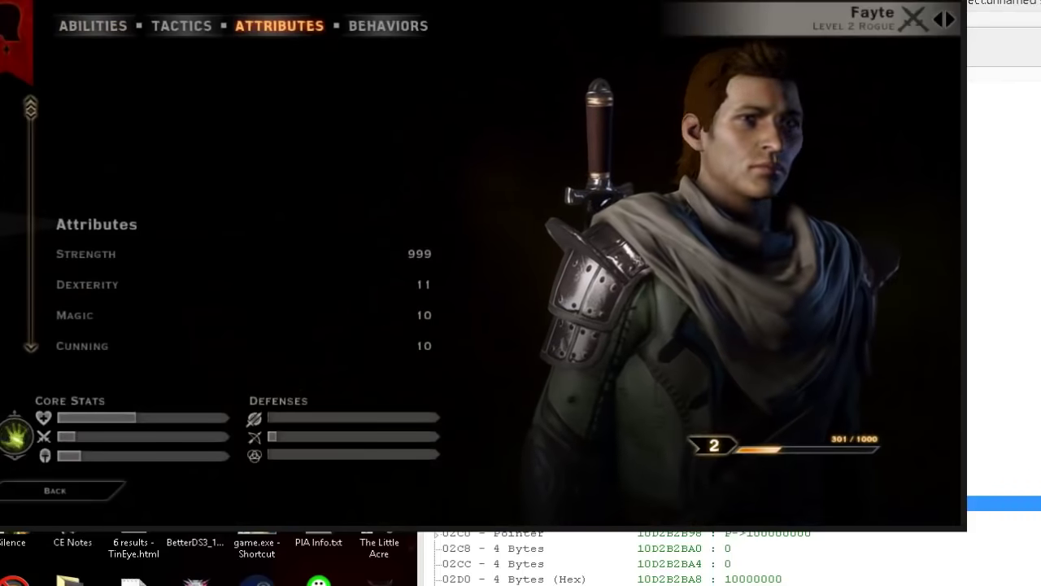
Change the description of the float at offset 02B8 in the structure to "Strength".
click(740, 539)
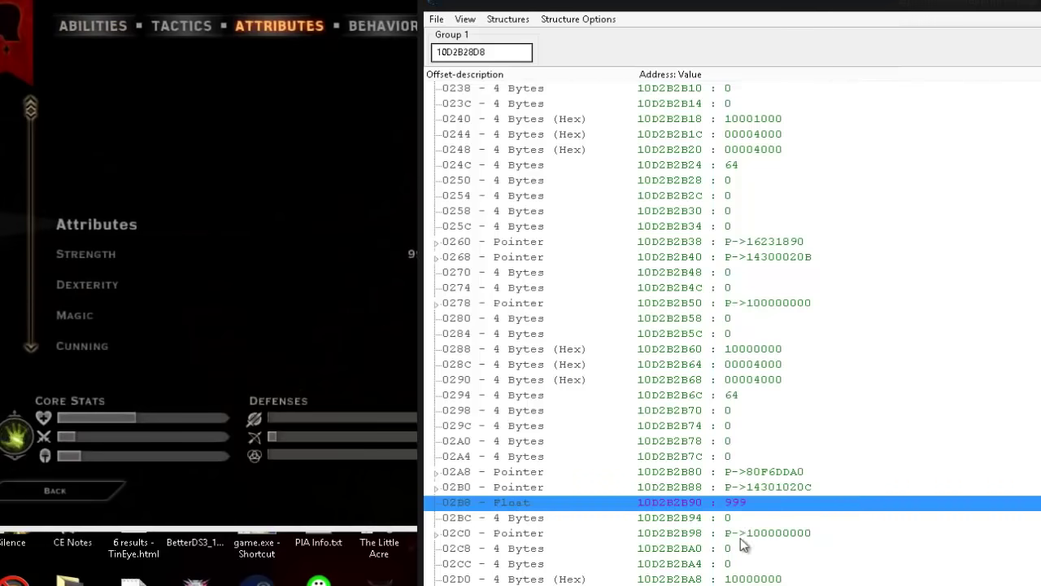
double_click(521, 505)
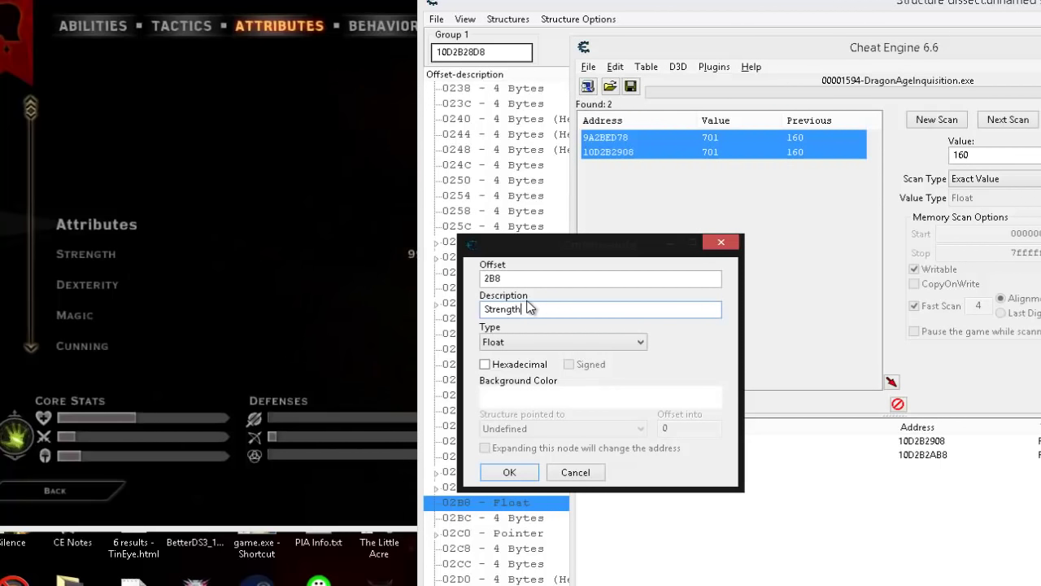
click(516, 478)
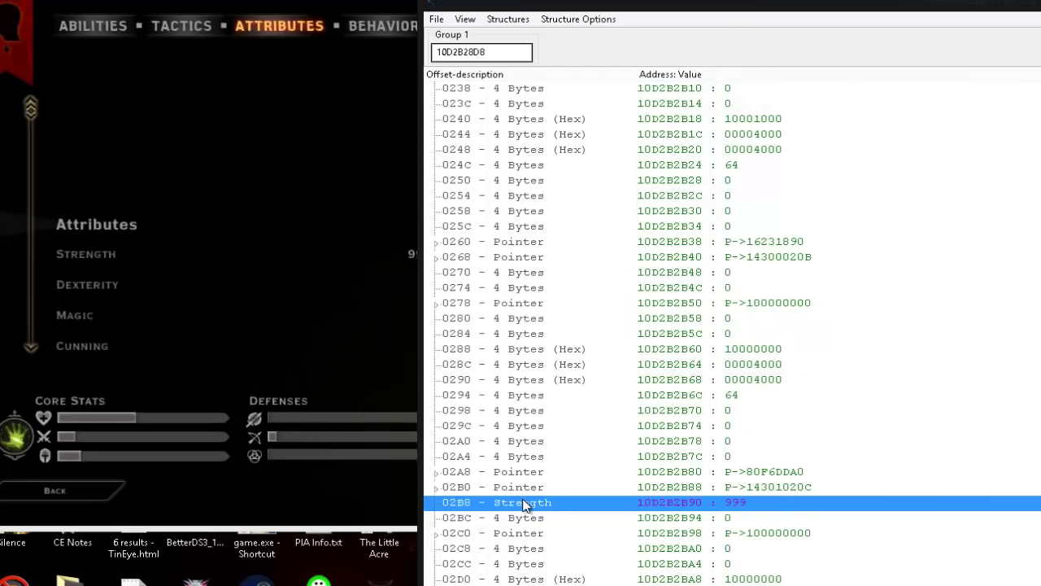
Add the Strength element to the address list and rearrange the windows so the list is visible beside the game.
right_click(525, 504)
click(613, 366)
key(alt+Tab)
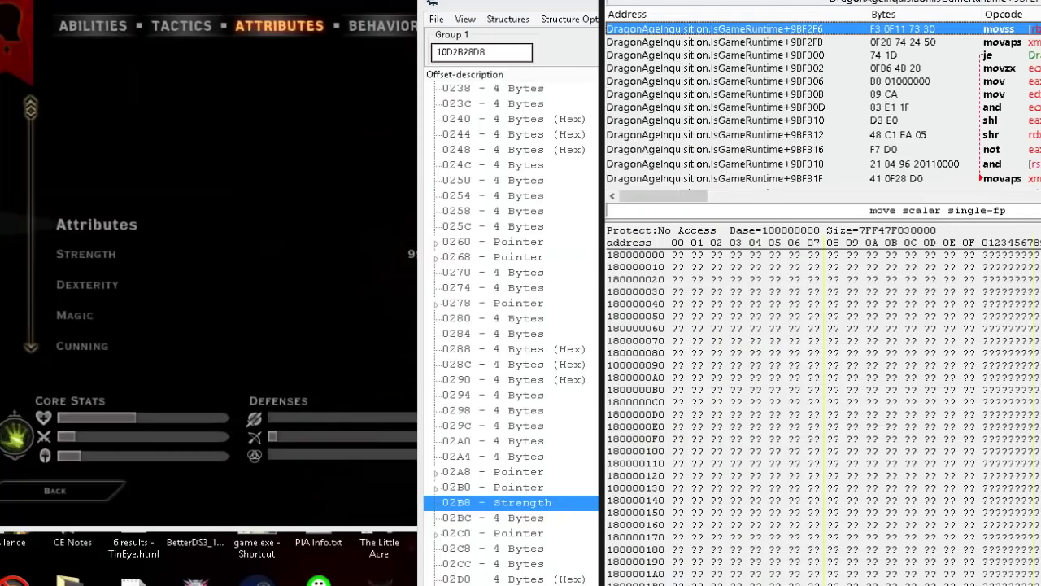
drag(802, 2, 983, 480)
drag(1033, 4, 1039, 365)
click(758, 474)
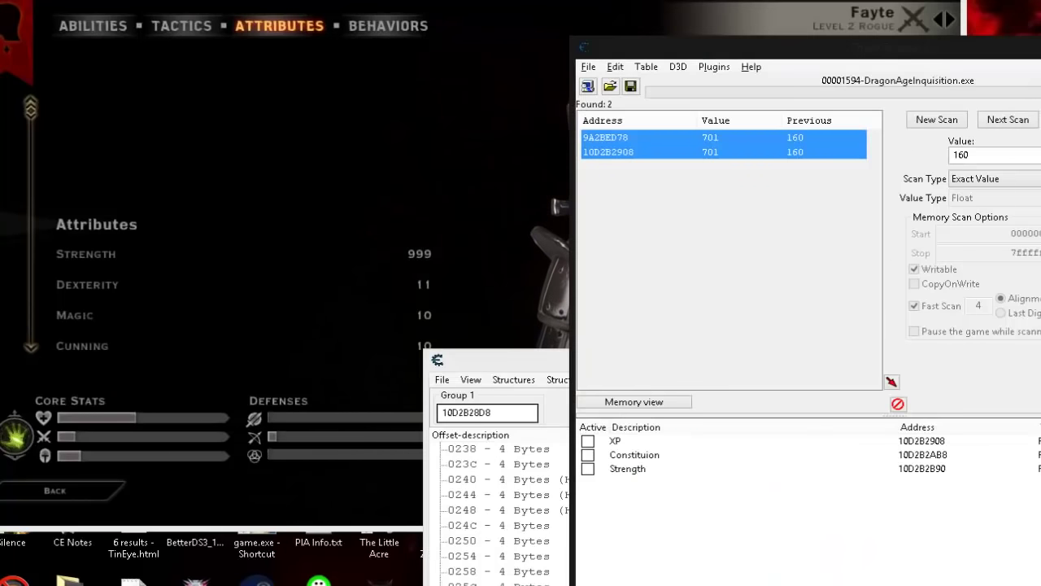
Compare the addresses of the Constituion and Strength entries in the address list.
click(635, 472)
click(634, 457)
click(631, 469)
click(631, 459)
click(633, 469)
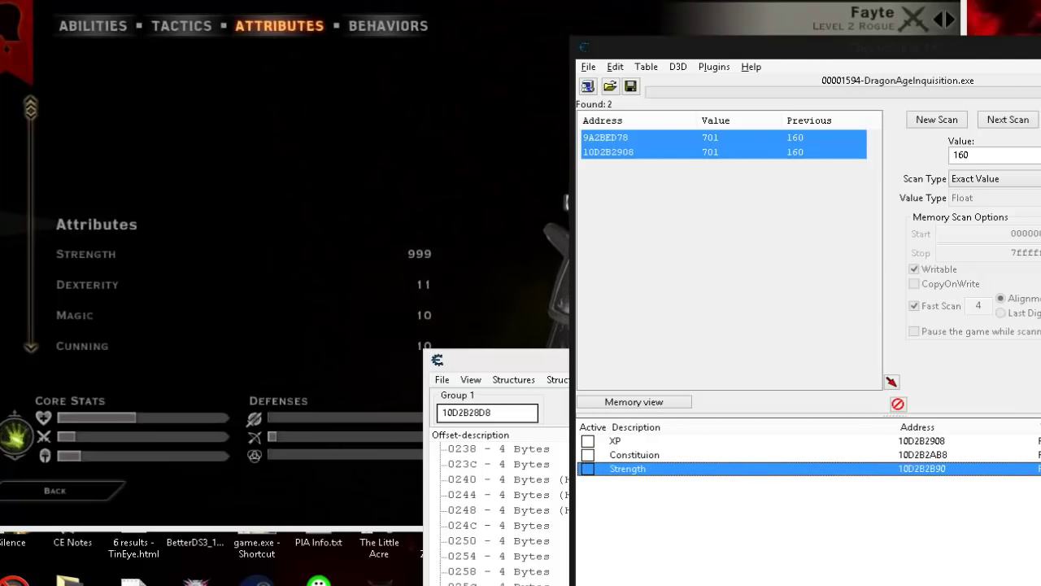
Switch to the calculator, clear its value by changing to Standard and back to Programmer mode, and minimize it.
key(alt+Tab)
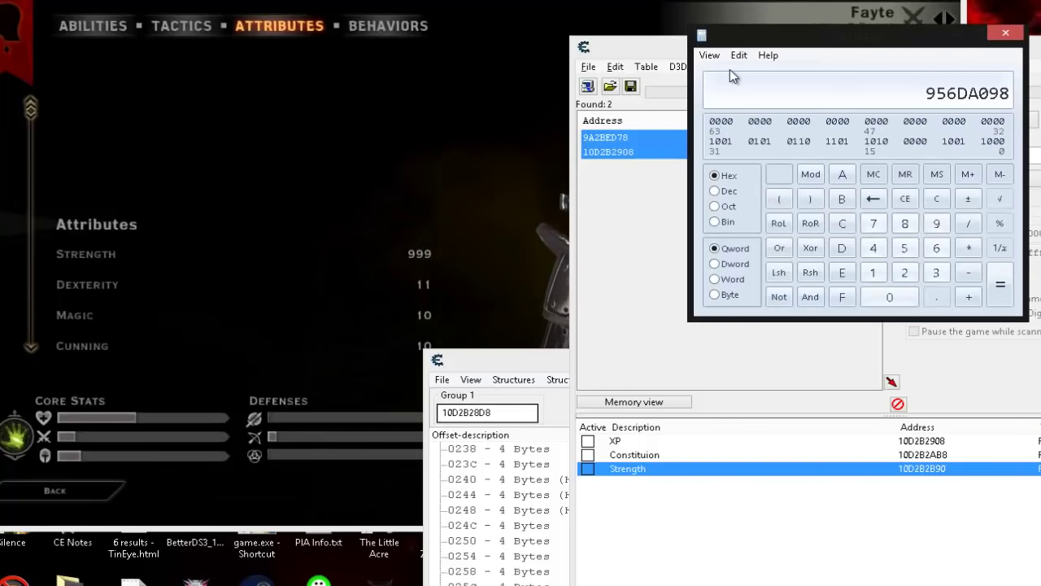
click(710, 54)
click(728, 71)
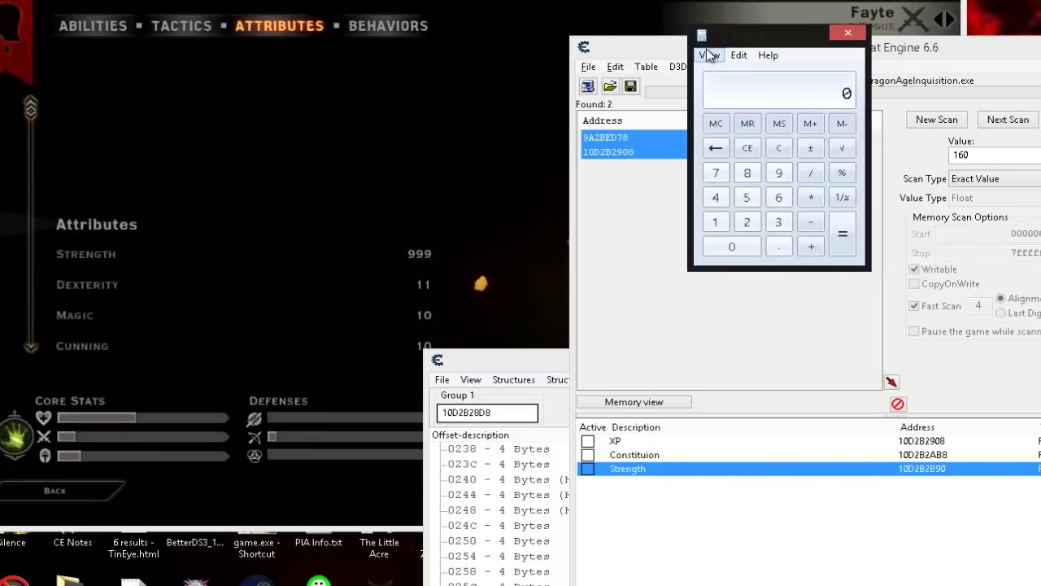
click(710, 54)
click(736, 105)
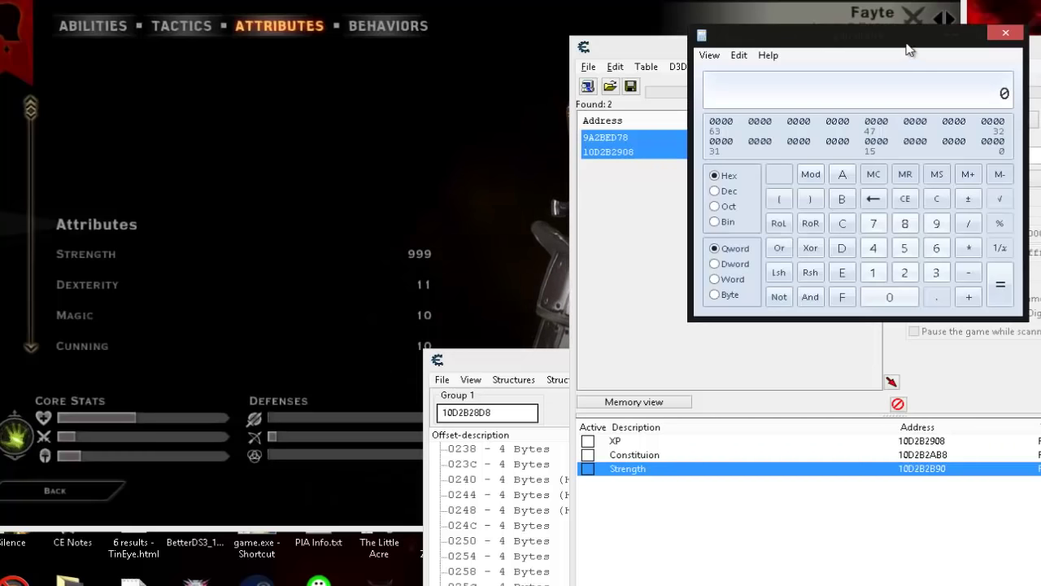
click(953, 34)
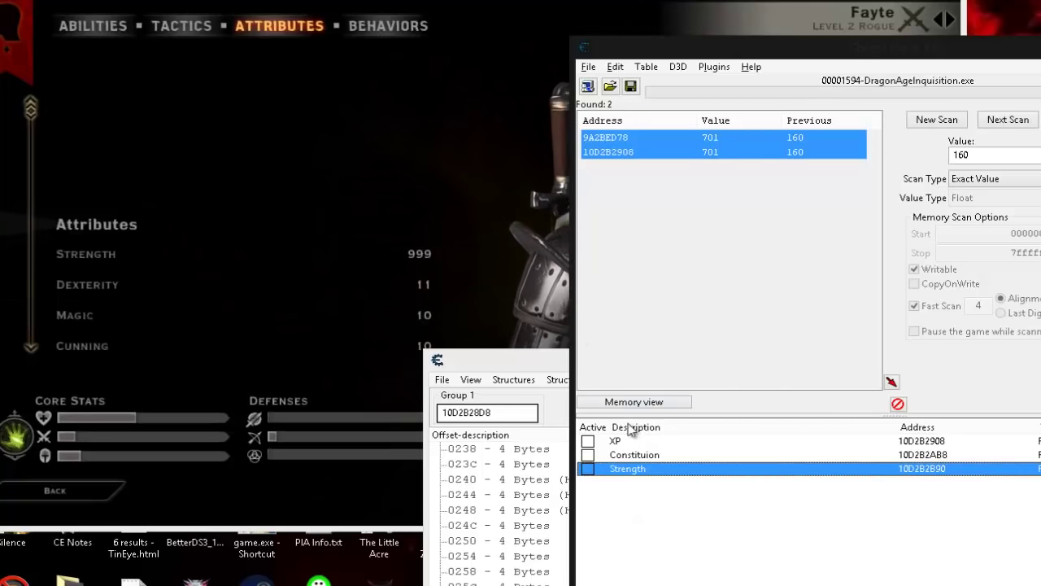
Find the float at offset 0300 below Strength in the structure and set its value to 999.
click(423, 123)
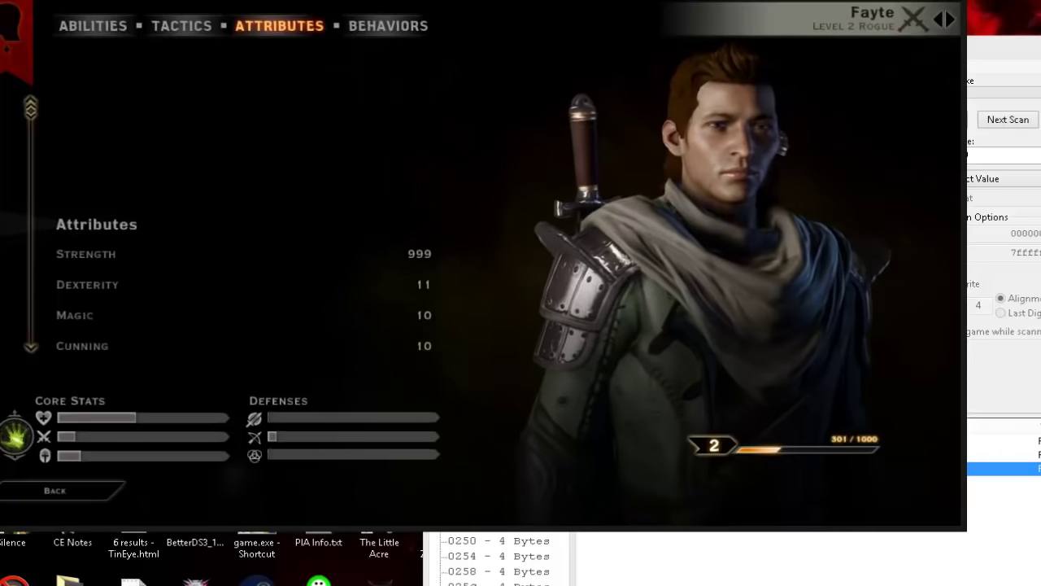
key(alt+Tab)
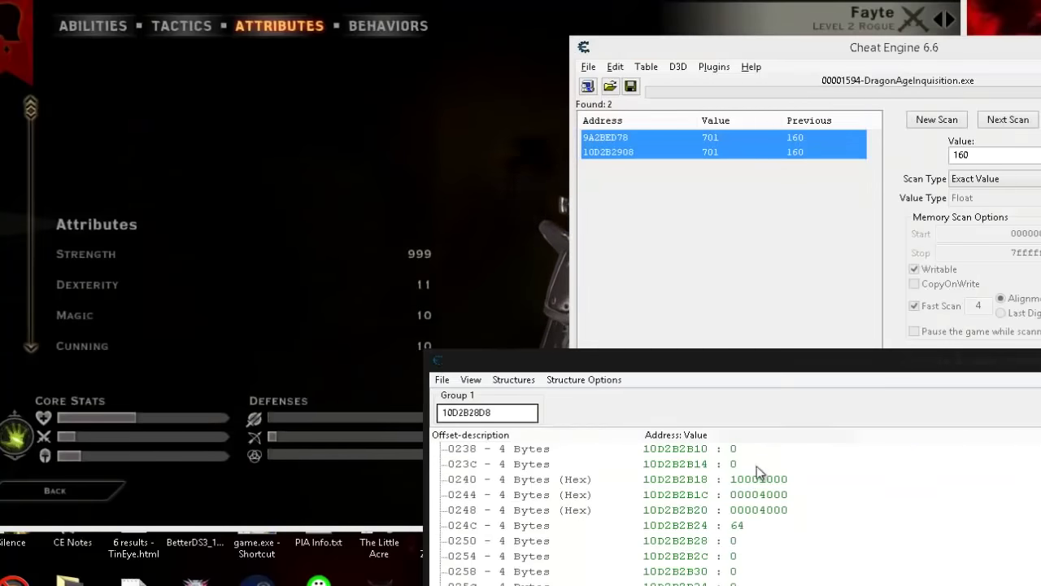
scroll(795, 539, down, 3)
scroll(638, 173, down, 8)
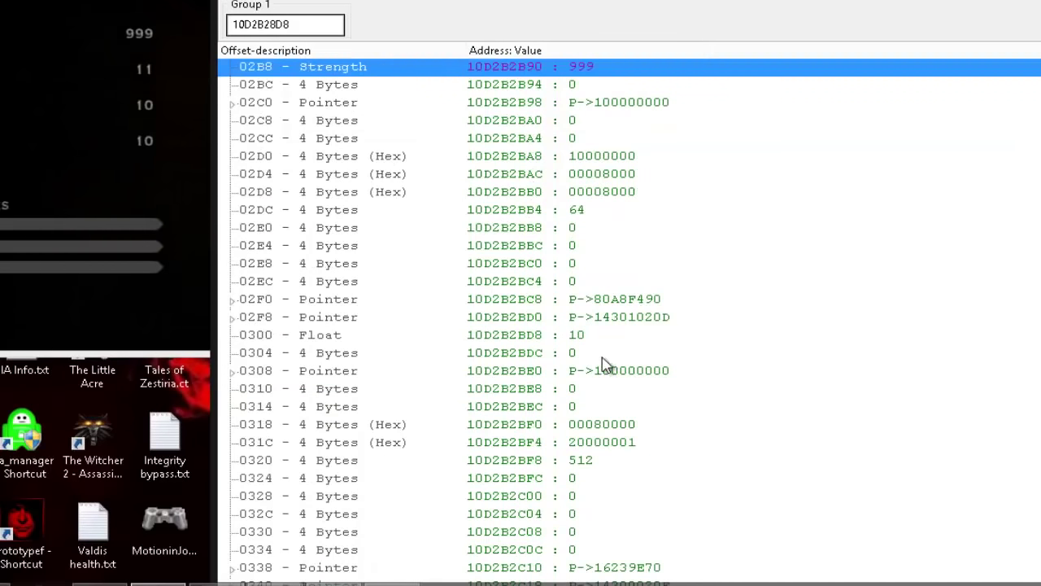
click(504, 334)
click(440, 355)
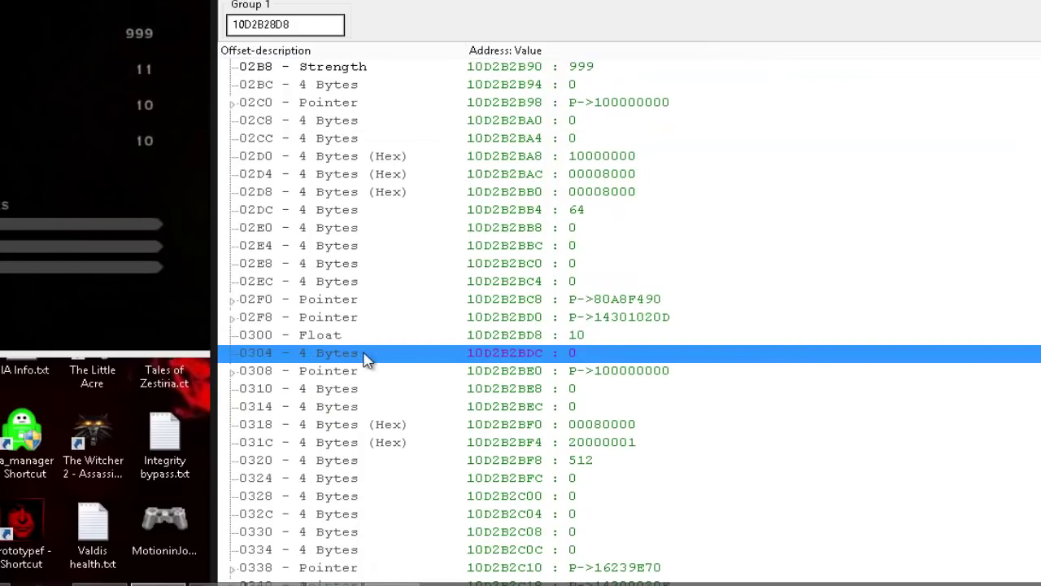
double_click(579, 335)
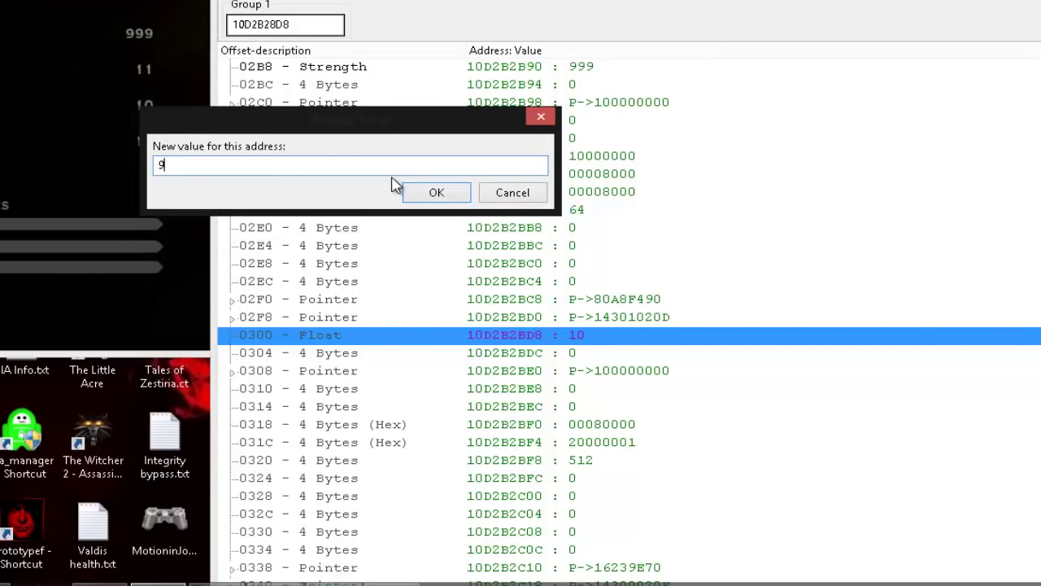
text(999)
click(428, 195)
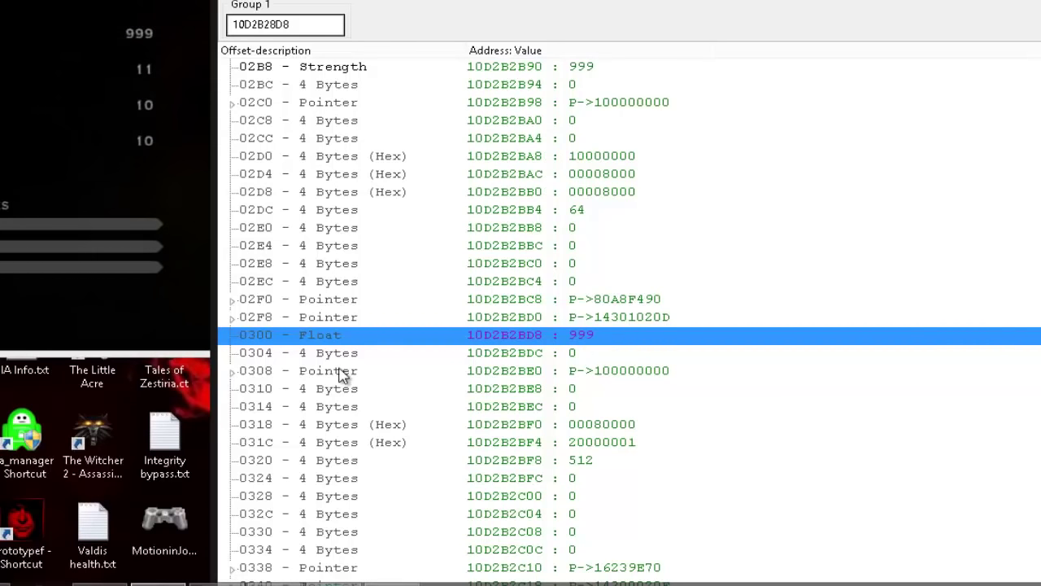
Change the description of the element at offset 0300 to "Check" and edit its value again.
double_click(336, 343)
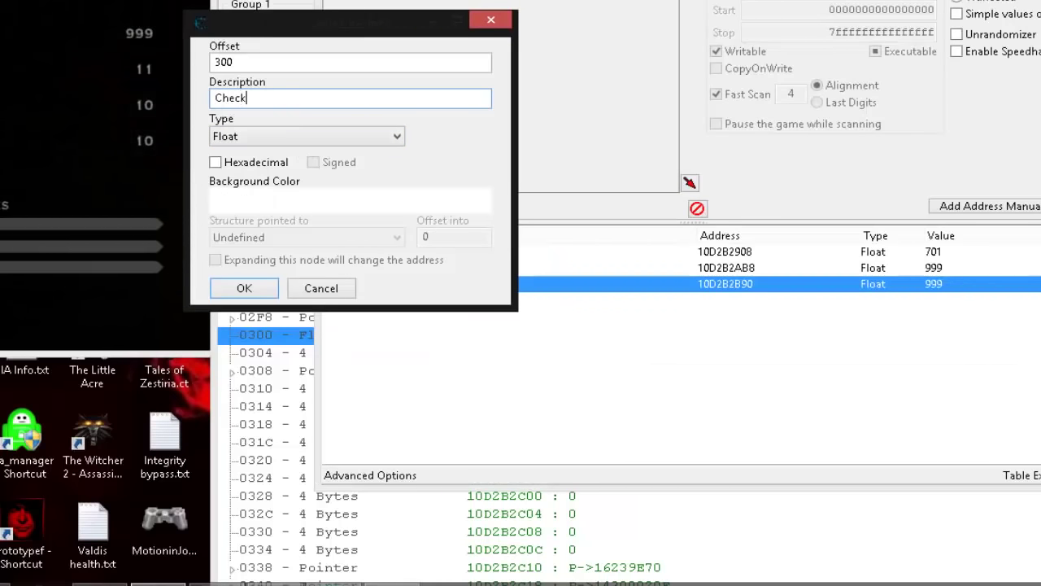
click(260, 289)
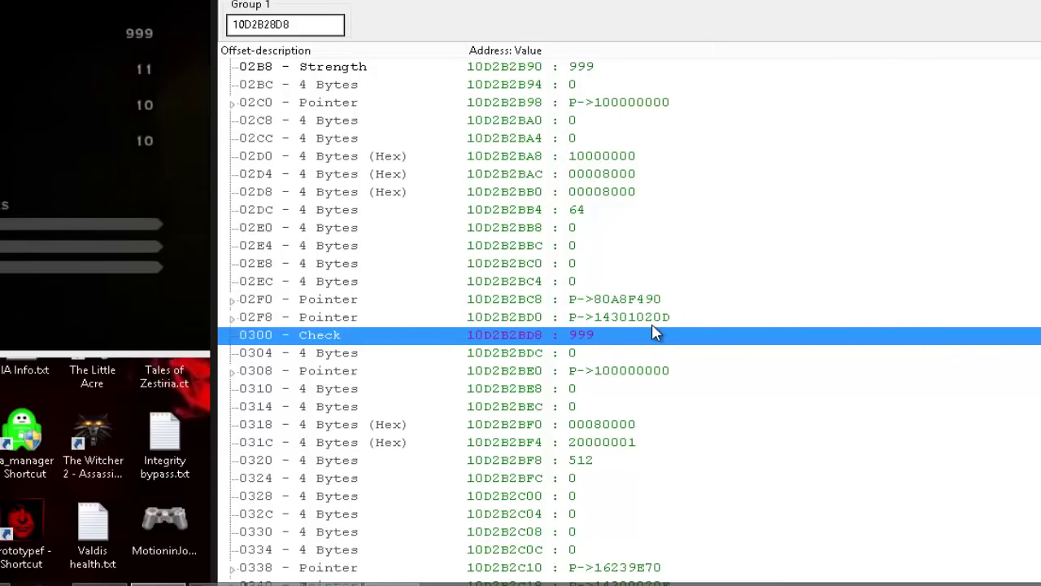
scroll(655, 332, down, 5)
scroll(656, 333, up, 4)
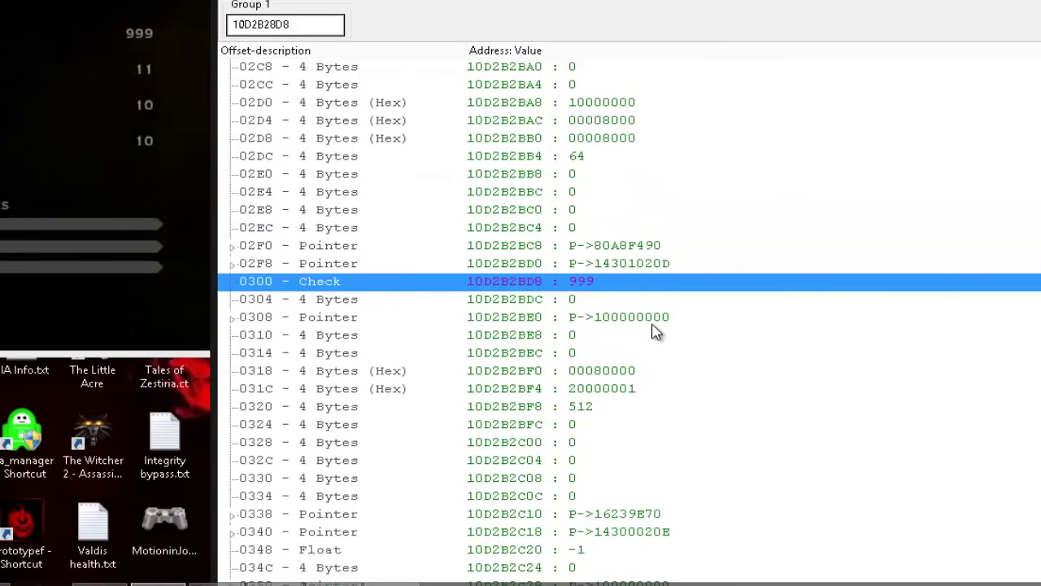
double_click(593, 288)
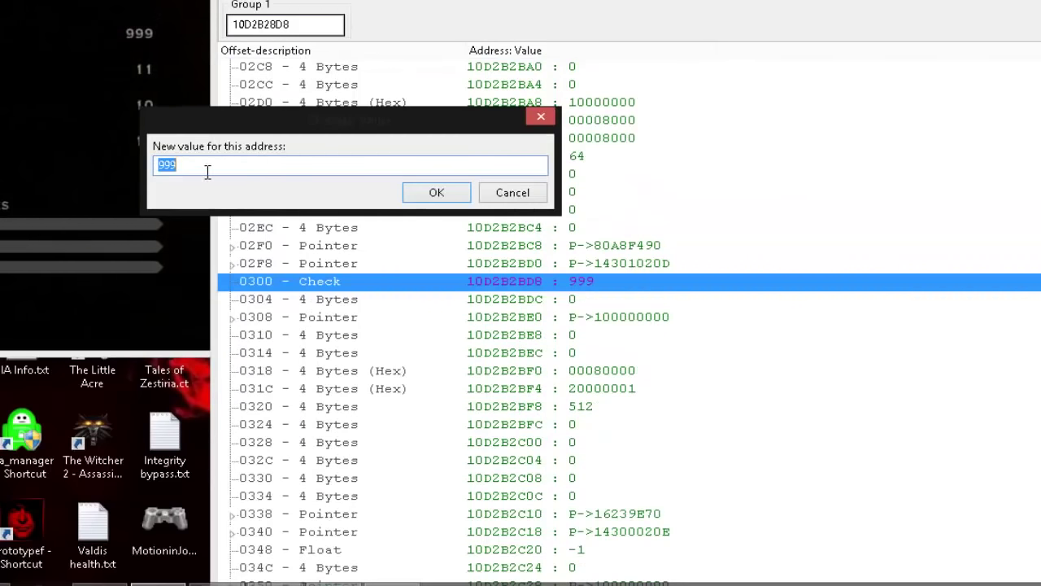
drag(200, 171, 122, 175)
click(433, 192)
Find the float at offset 0420 that matches the game's Dexterity and describe it as "Dexterity".
scroll(623, 371, down, 5)
scroll(623, 372, down, 3)
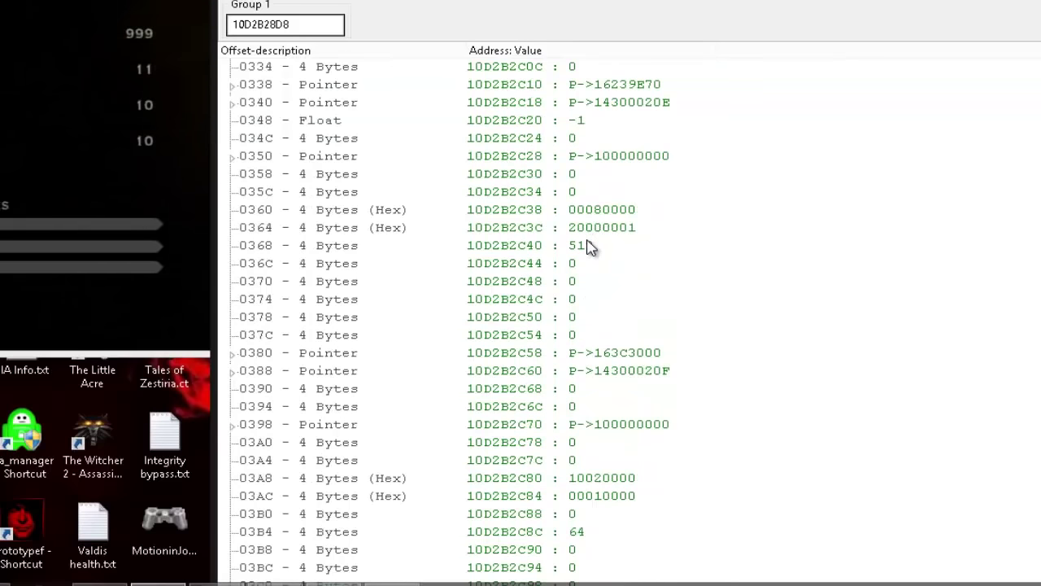
scroll(589, 287, down, 3)
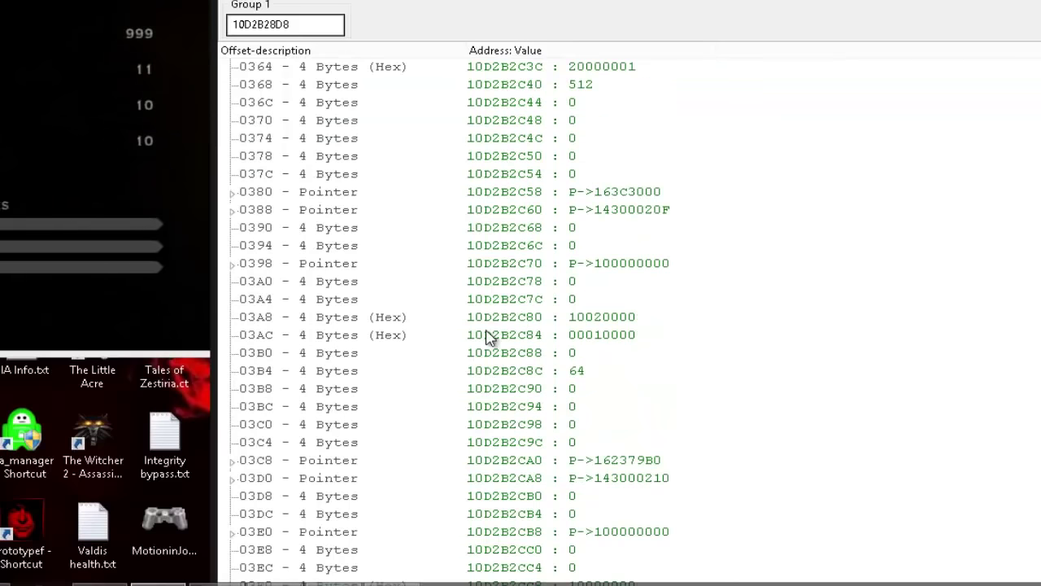
scroll(603, 352, down, 5)
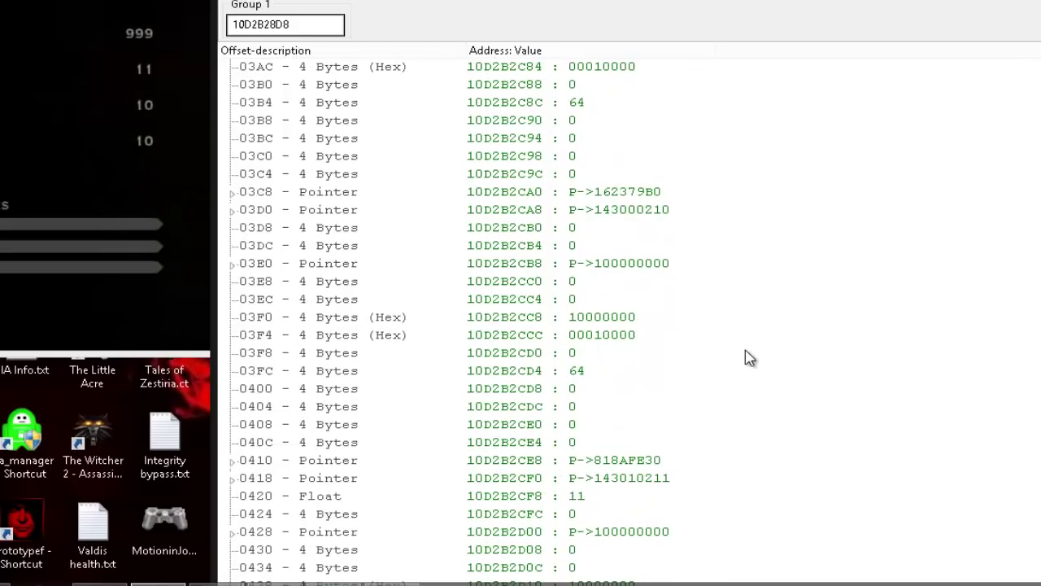
scroll(732, 366, down, 1)
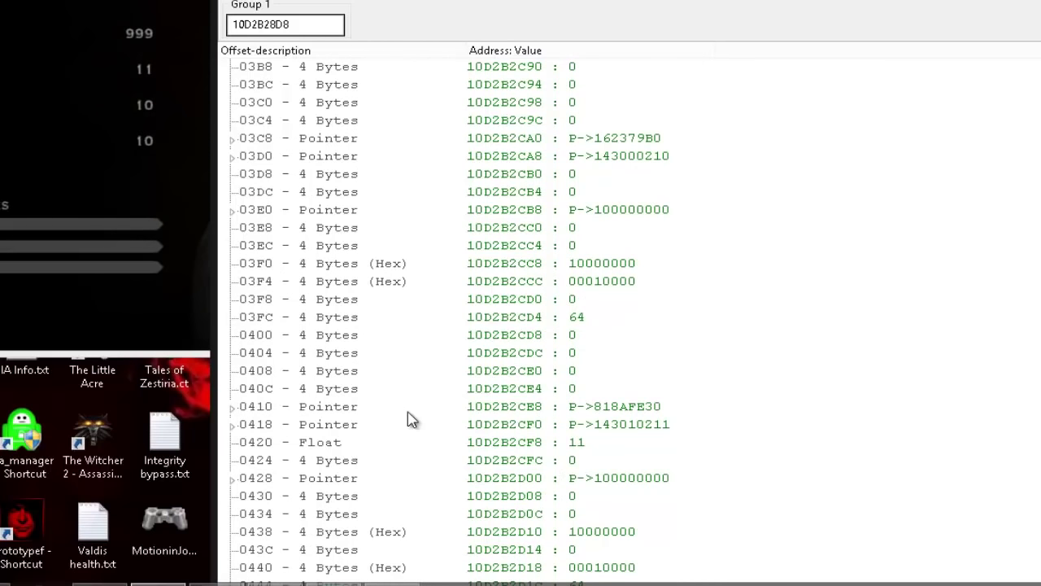
click(325, 441)
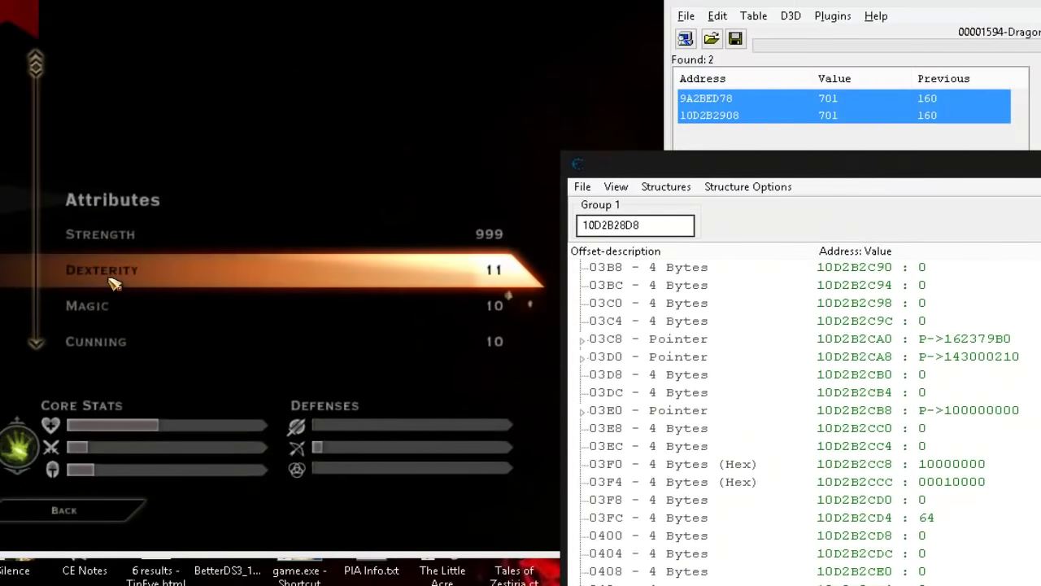
key(Return)
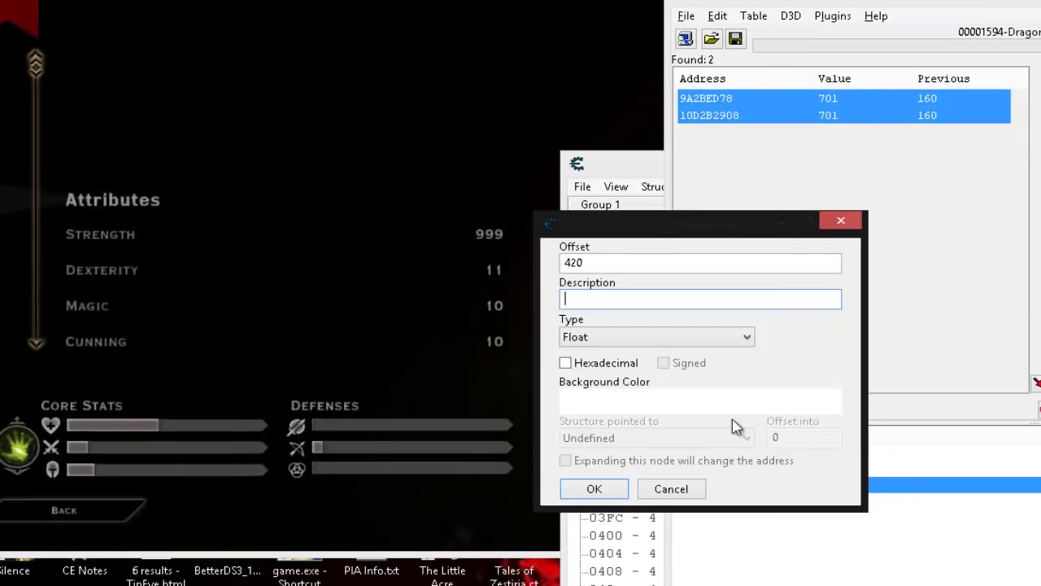
text(Dexterity)
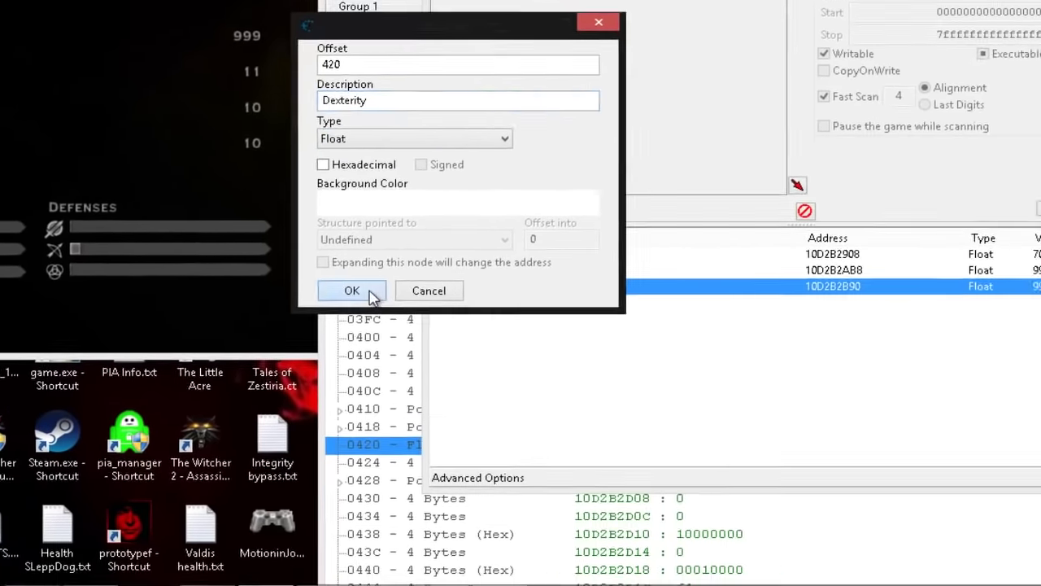
click(594, 488)
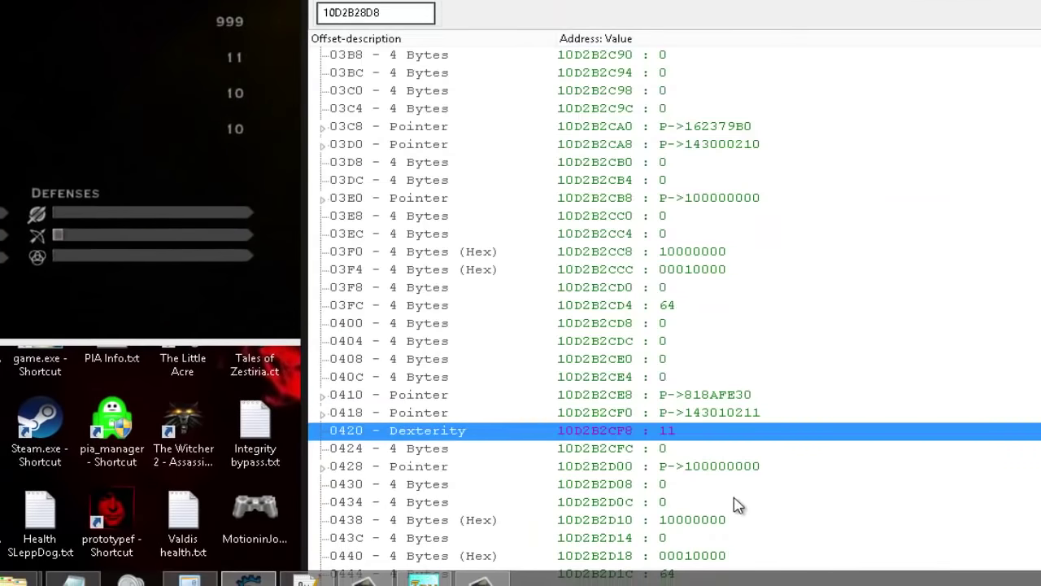
Set the Dexterity value at offset 0420 to 910 and resume play in the game.
double_click(669, 438)
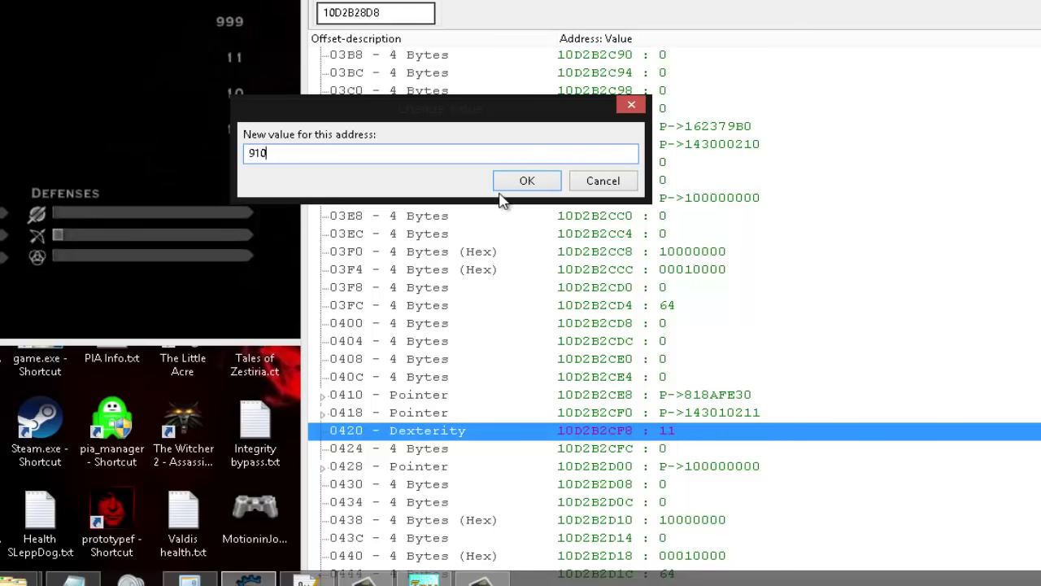
click(524, 182)
key(alt+Tab)
key(Escape)
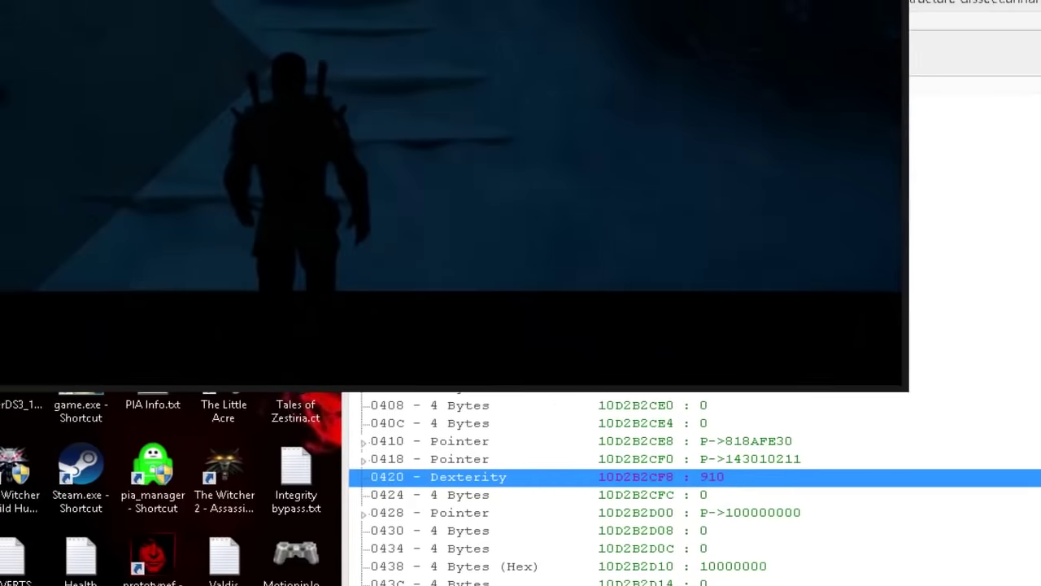
key(r)
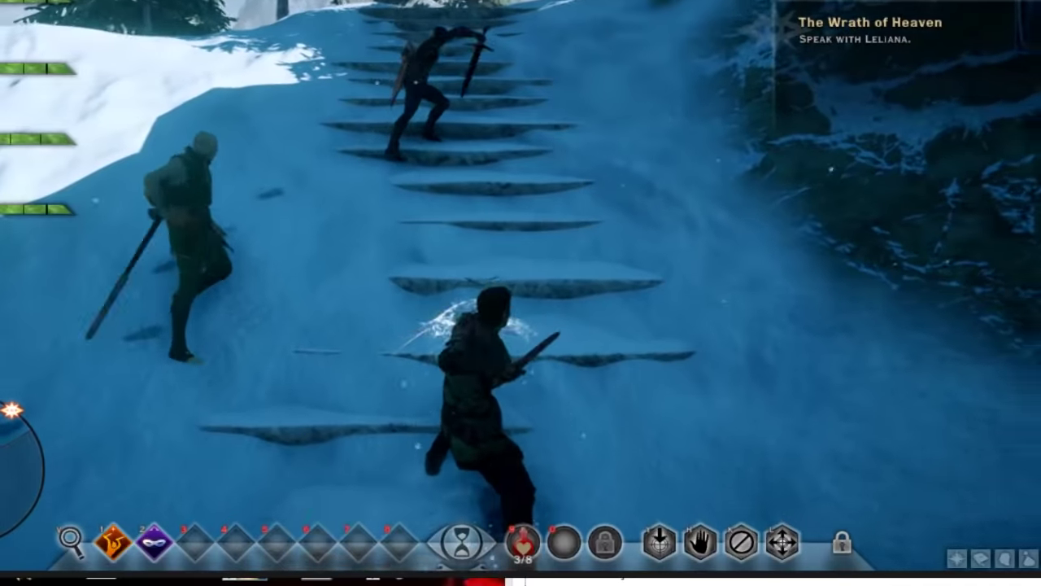
Run around briefly in the game and open the character's attributes to check Strength, Dexterity, Magic and the stats below them.
key(w)
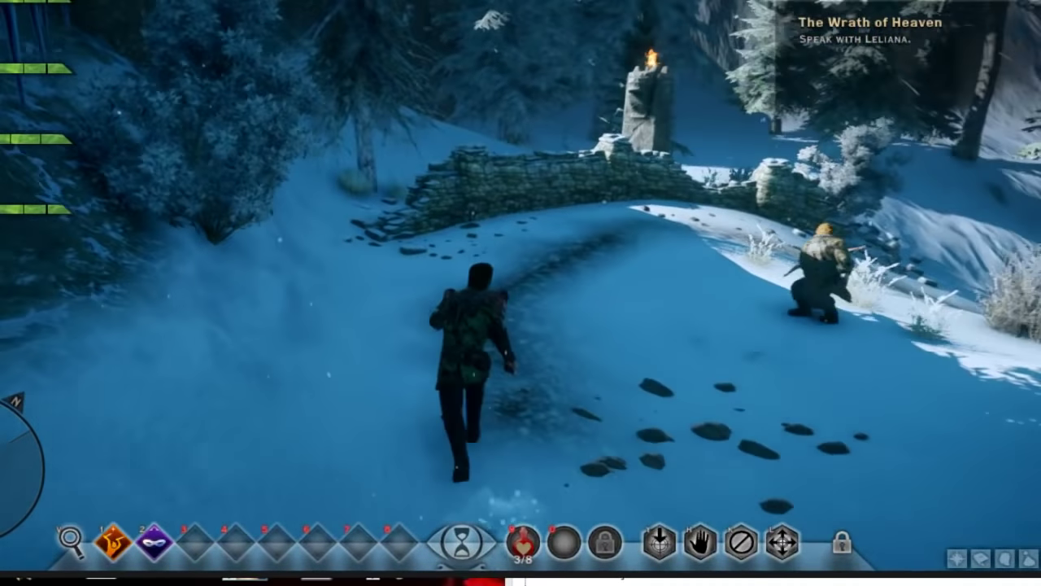
key(w)
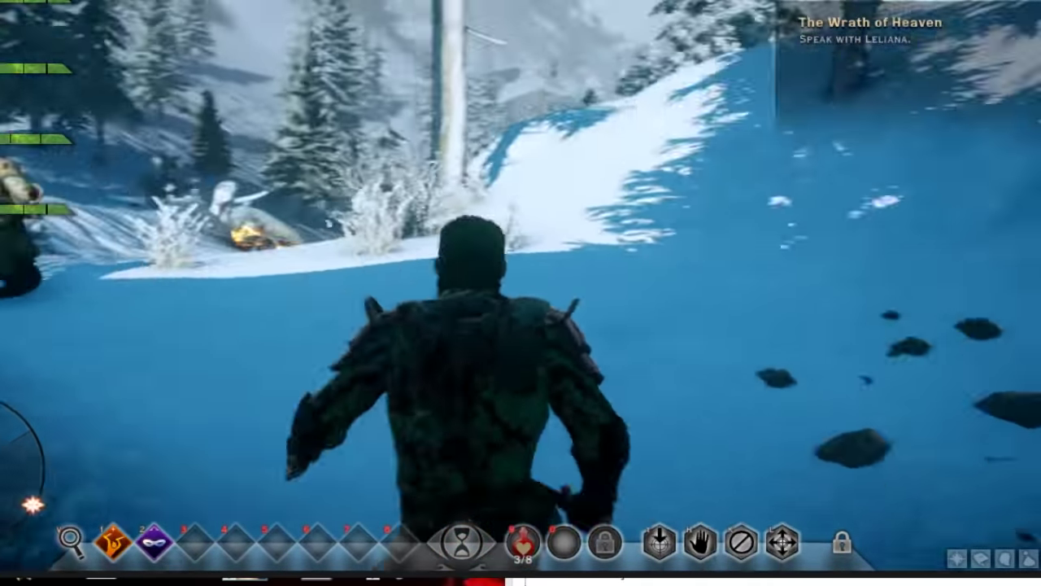
key(r)
key(w)
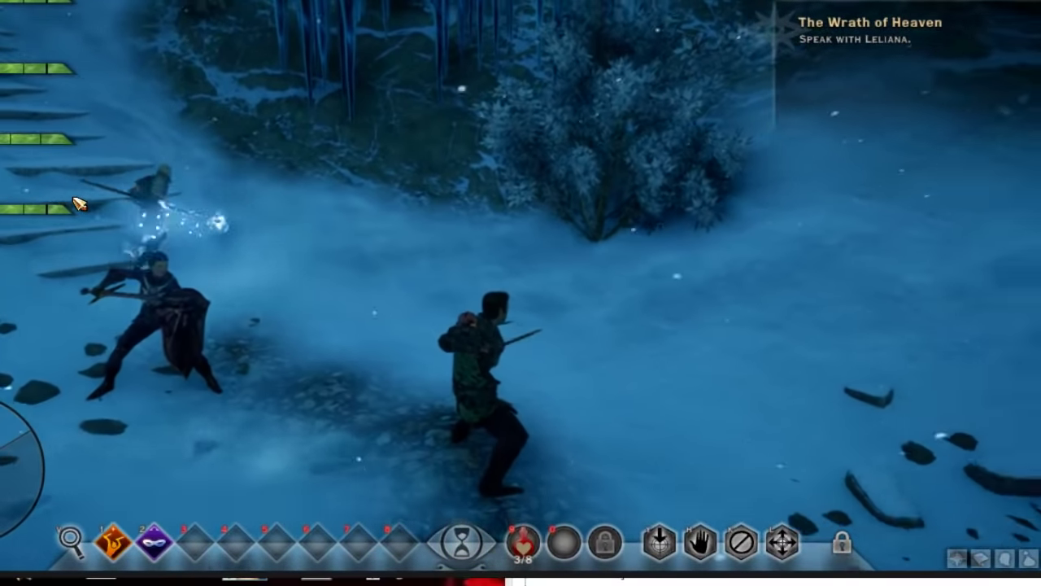
key(Escape)
click(105, 144)
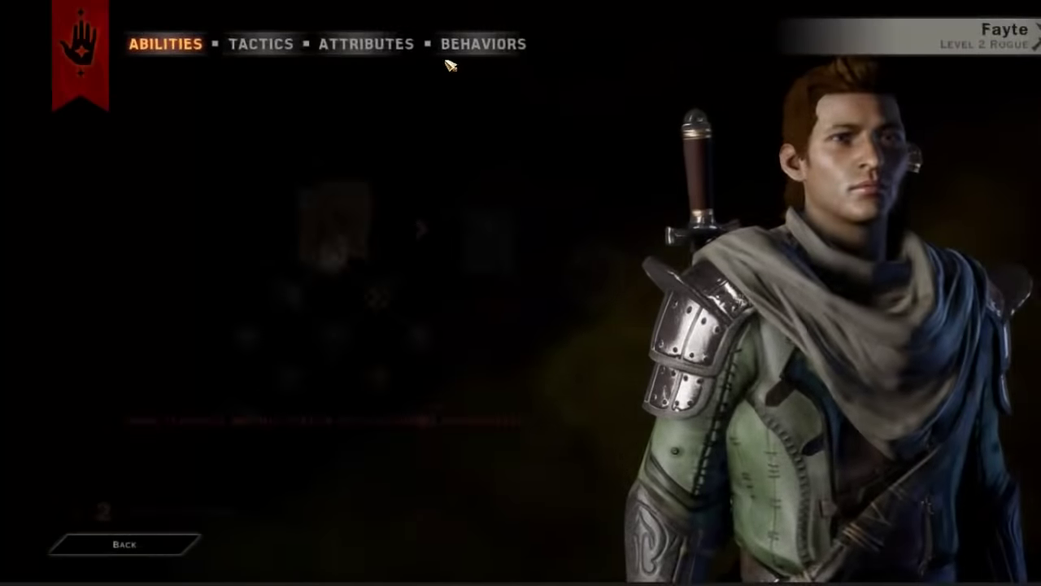
click(366, 44)
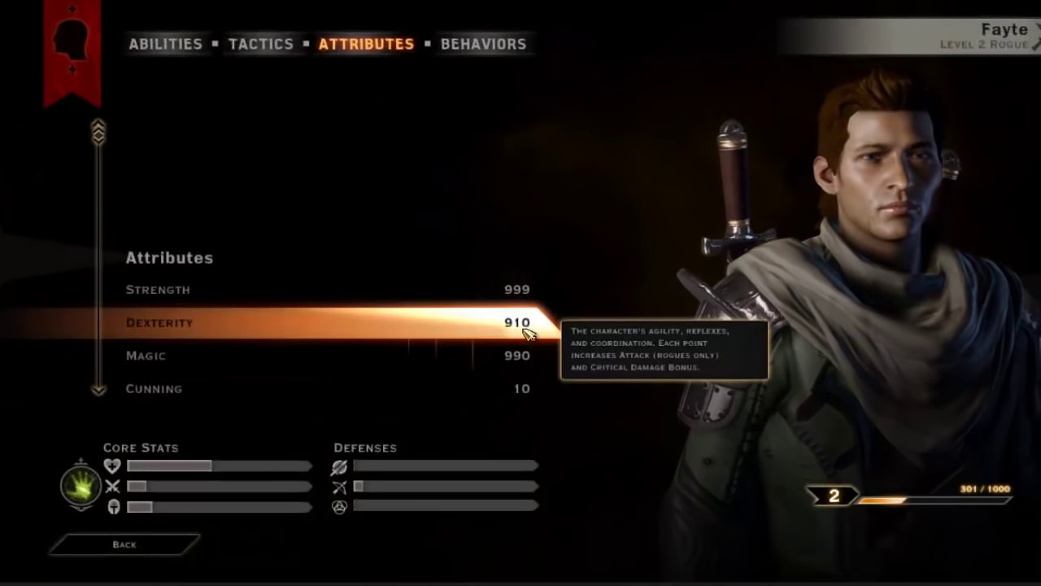
scroll(526, 332, down, 1)
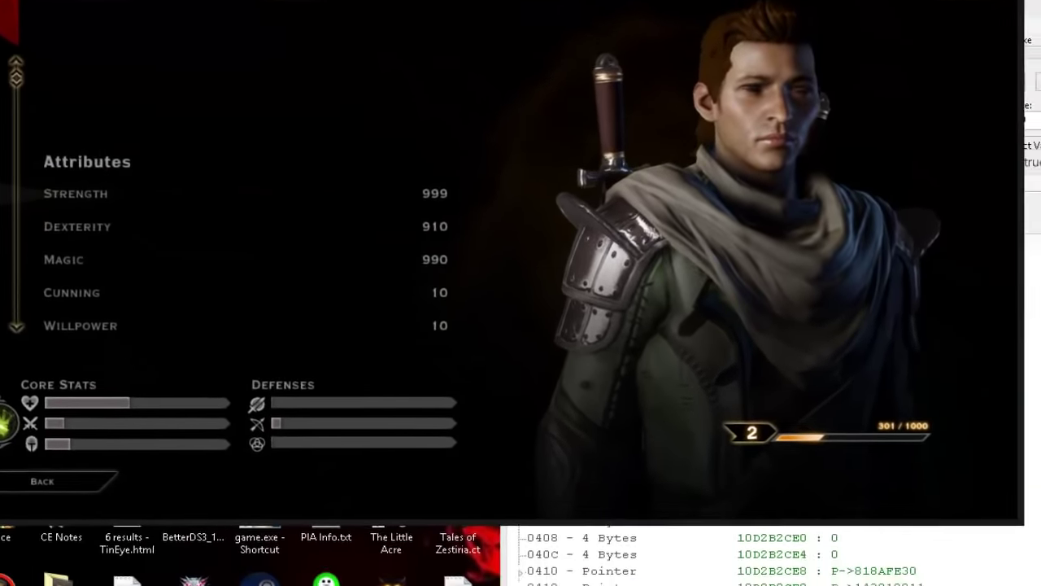
Switch back to Cheat Engine's structure dissection and add the Dexterity element at offset 0420 to the address list.
click(839, 567)
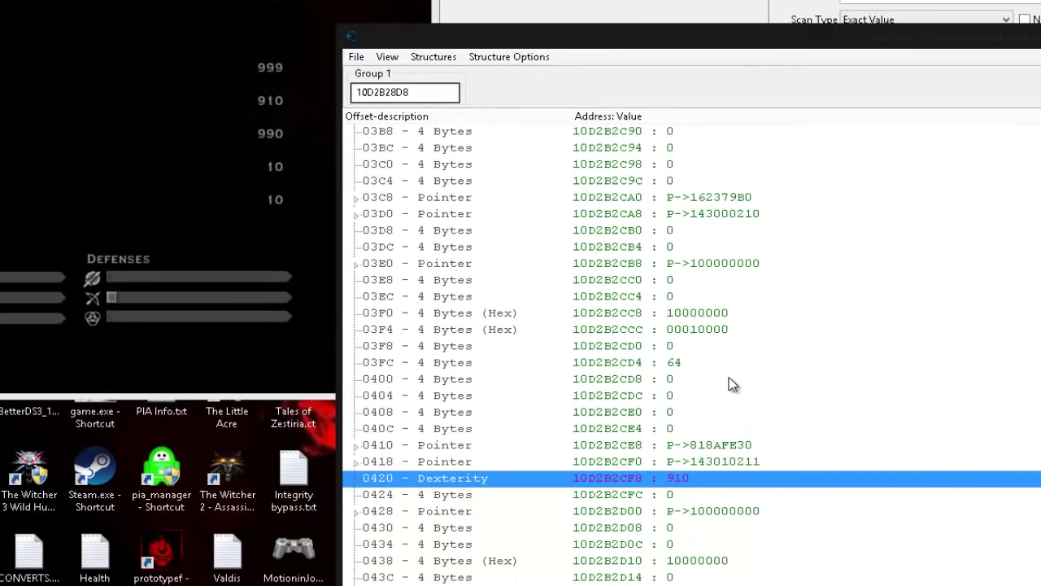
right_click(481, 481)
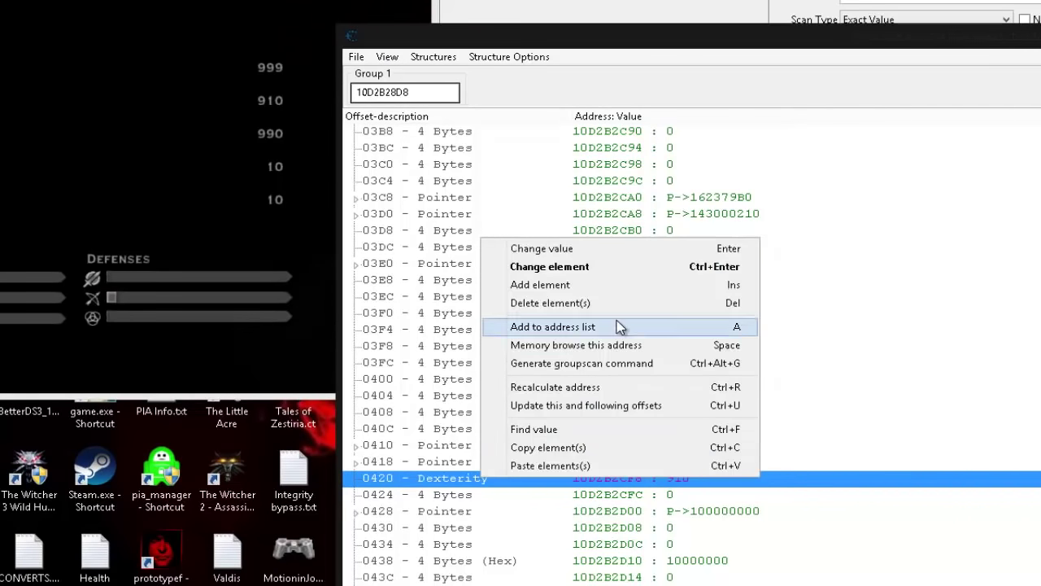
click(624, 325)
Change the description of the element at offset 0300 to "Magic" and add it to the address list.
scroll(730, 428, up, 11)
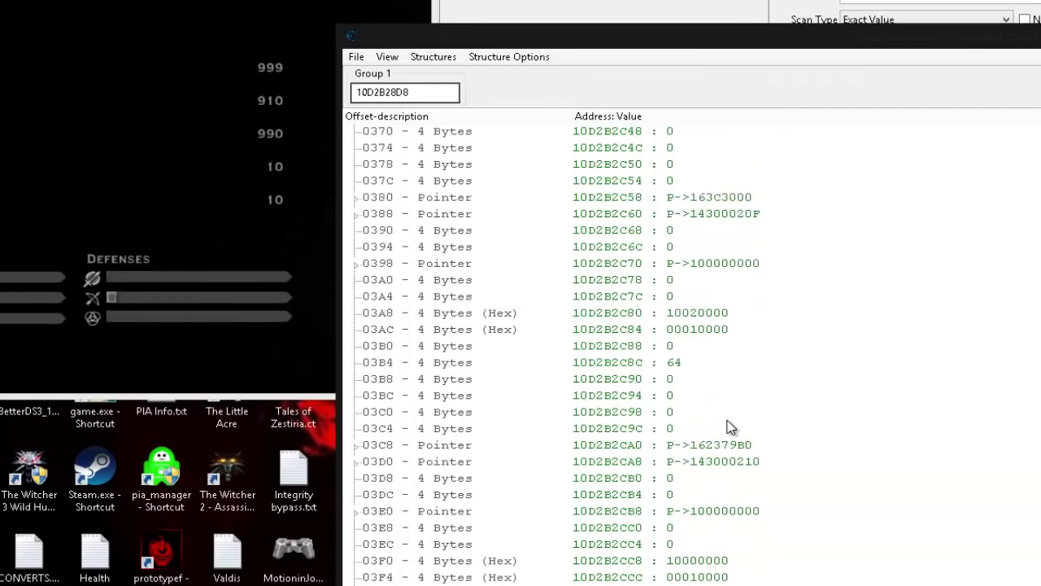
scroll(729, 428, up, 6)
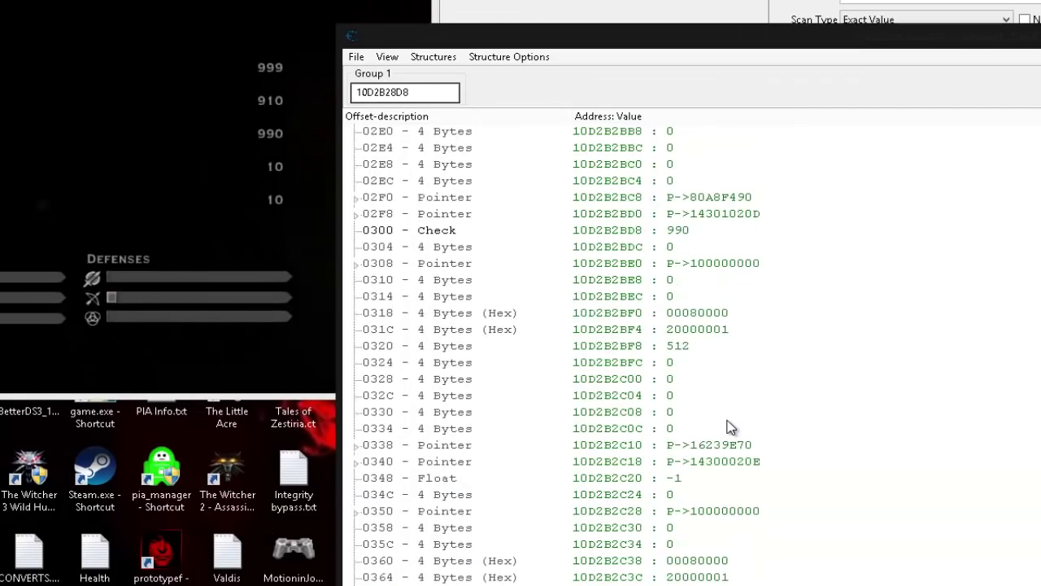
double_click(441, 332)
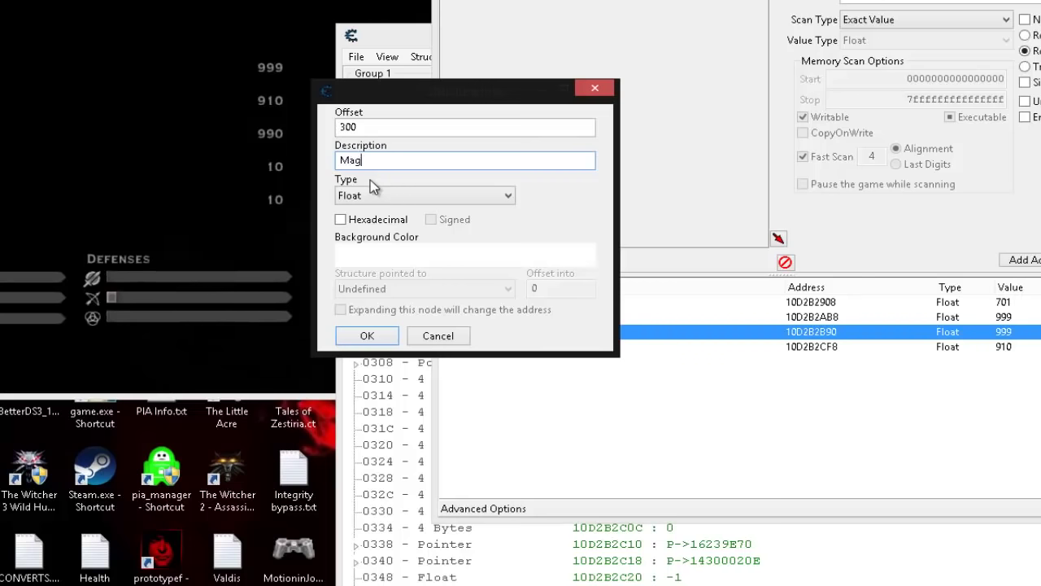
click(367, 335)
right_click(450, 338)
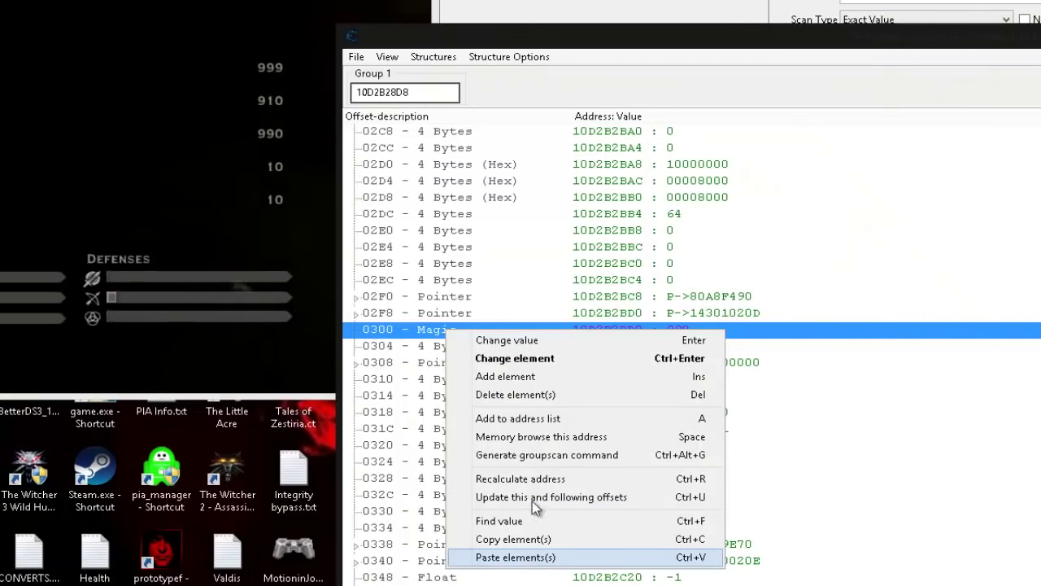
click(537, 419)
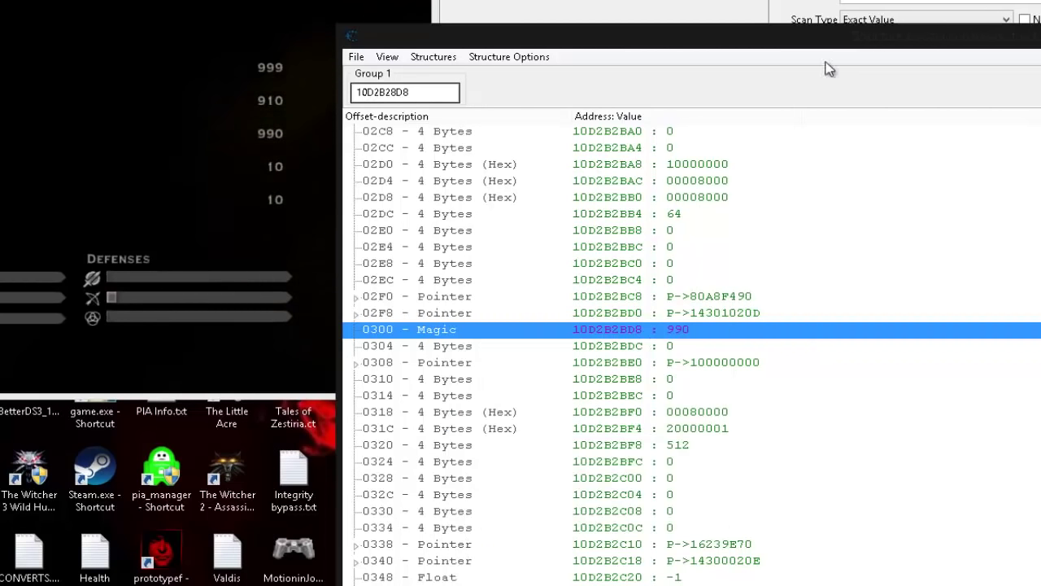
click(619, 12)
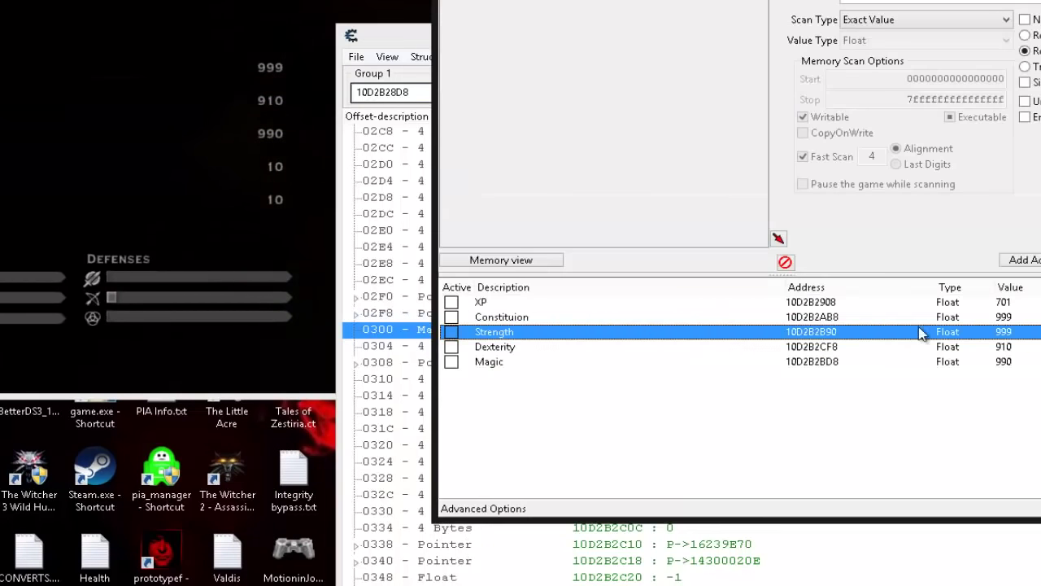
Look through the structure from its start for further stats and describe the float at offset 0468 below Dexterity as "Check".
click(390, 42)
scroll(709, 427, up, 15)
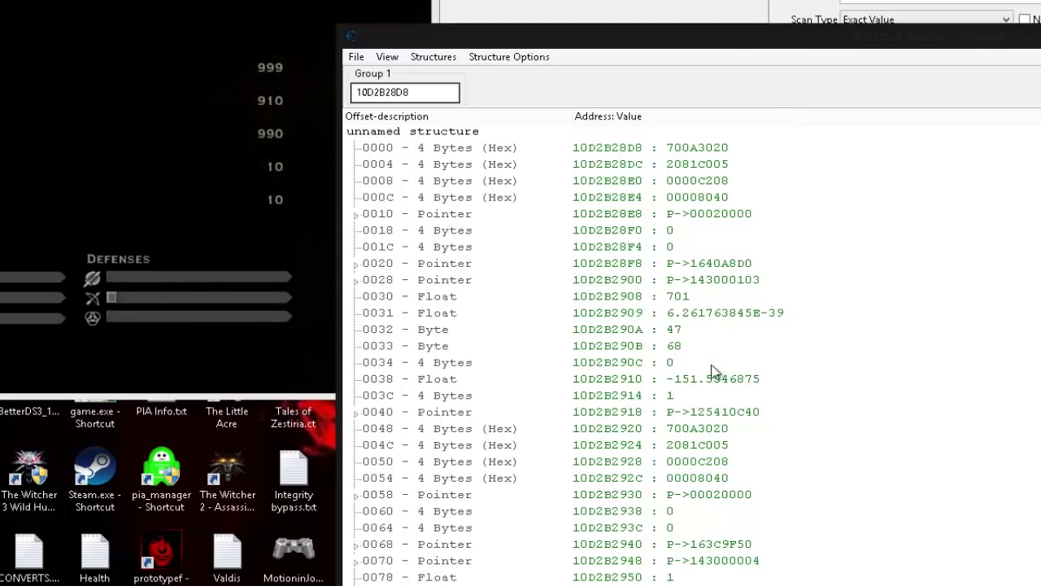
scroll(719, 288, down, 20)
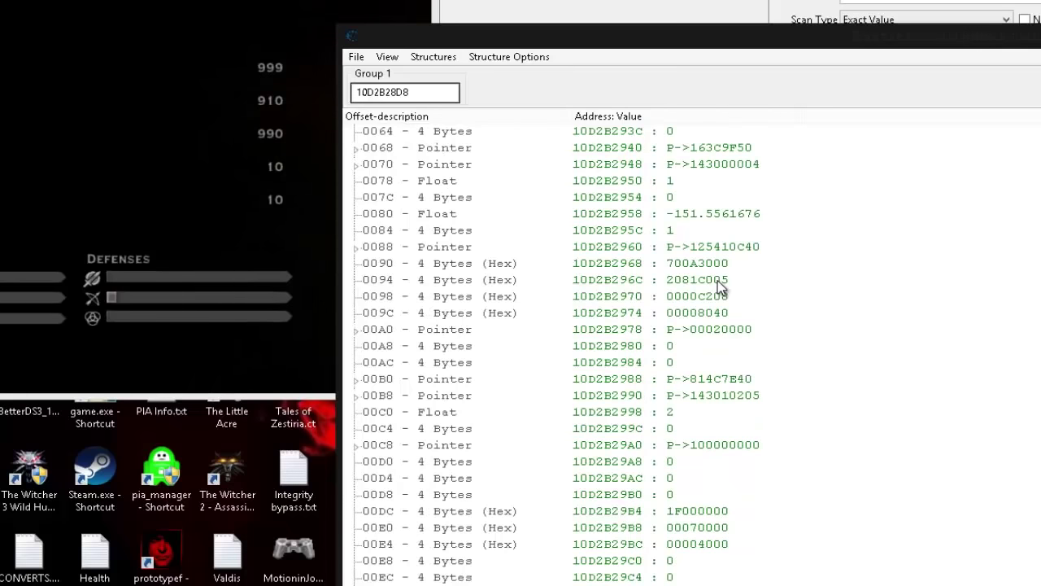
scroll(719, 282, down, 20)
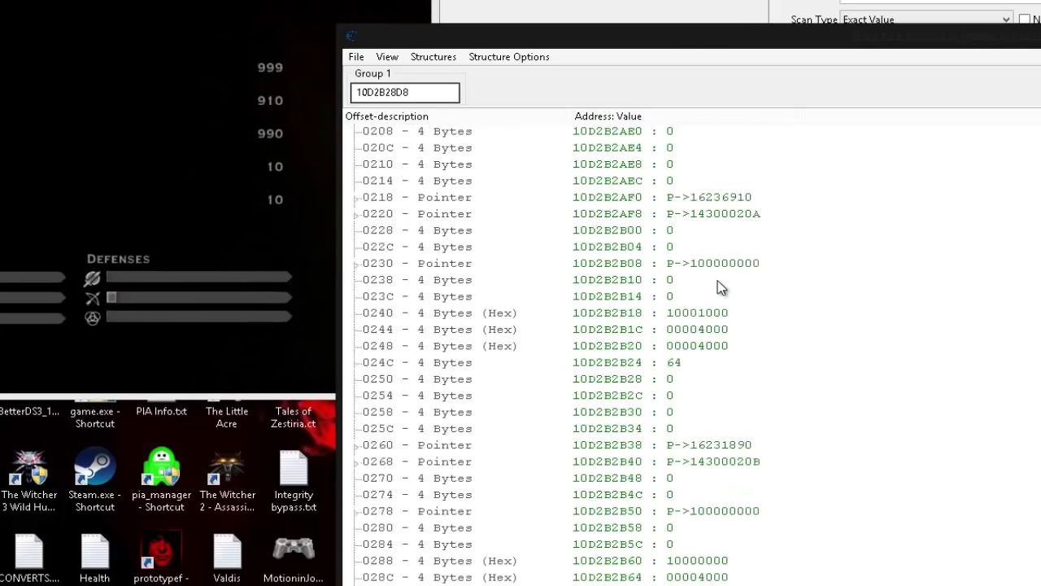
click(718, 280)
scroll(720, 287, down, 5)
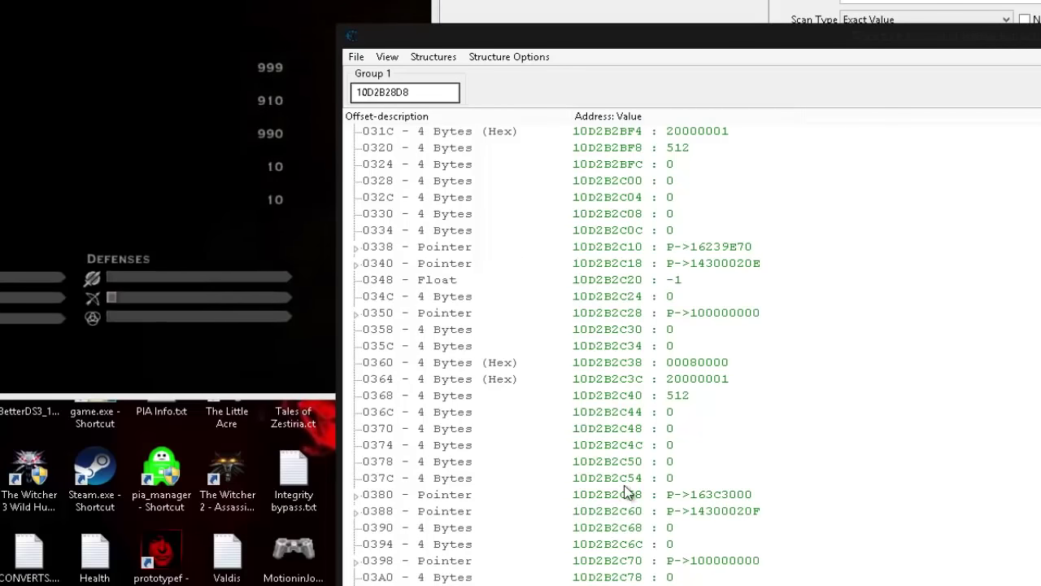
scroll(704, 458, down, 12)
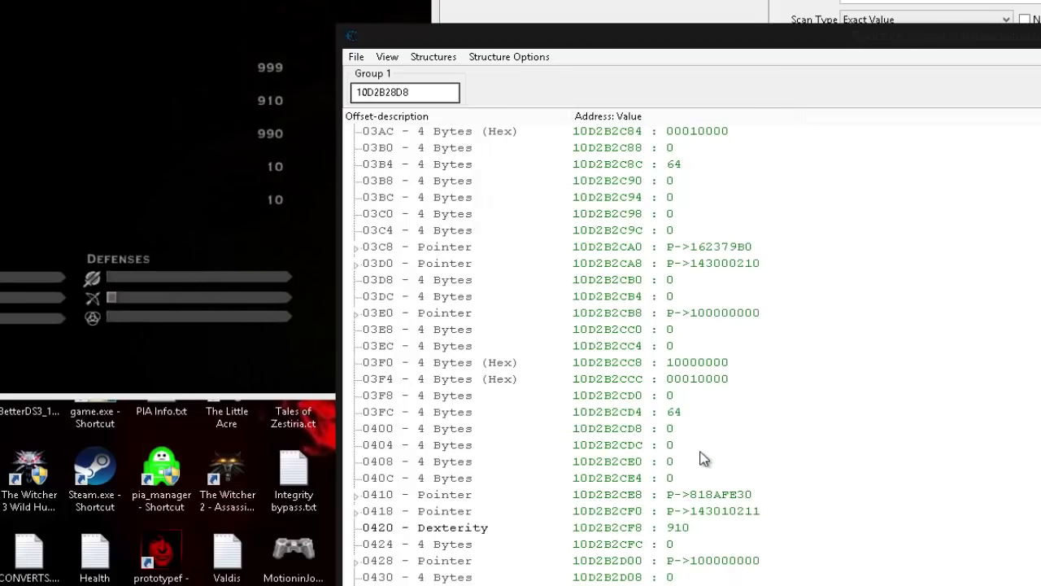
scroll(704, 458, down, 1)
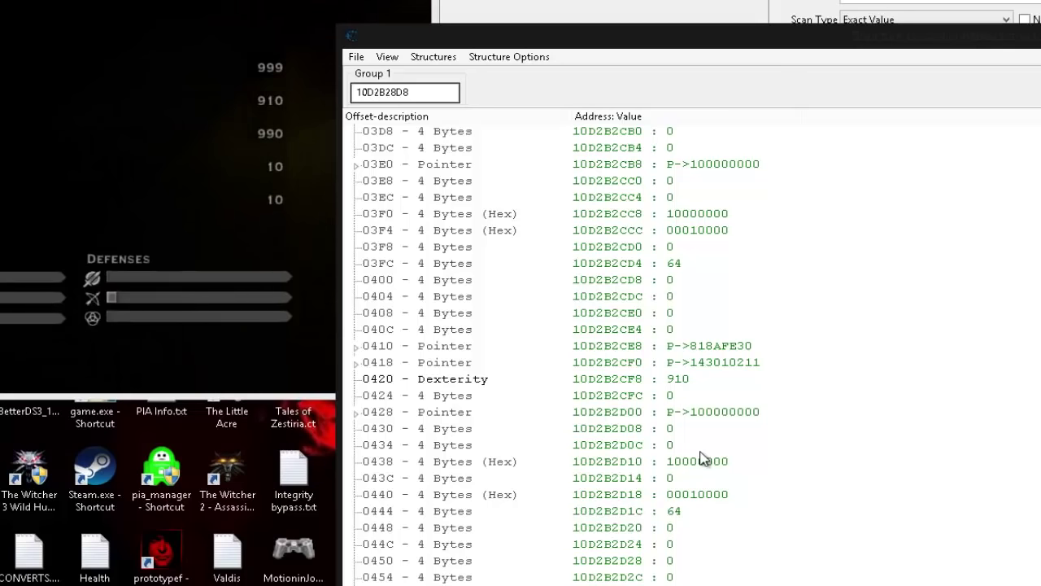
scroll(704, 458, up, 3)
scroll(704, 458, down, 6)
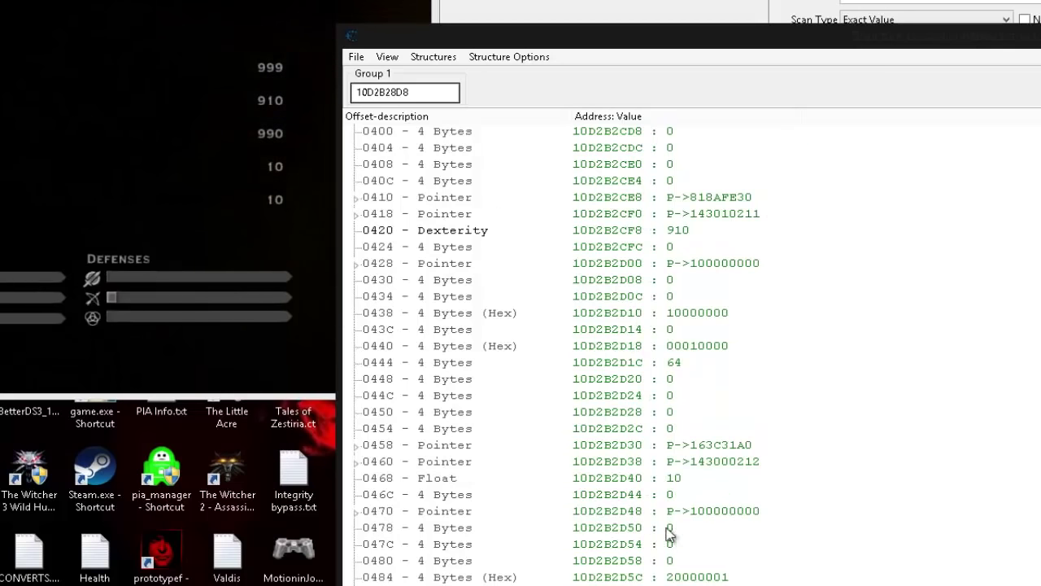
click(445, 480)
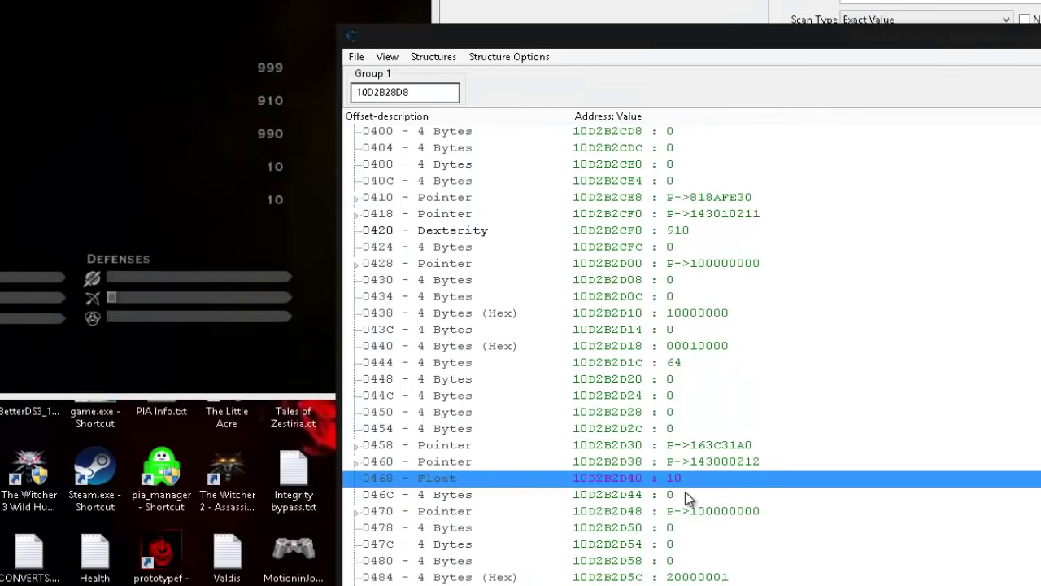
double_click(446, 480)
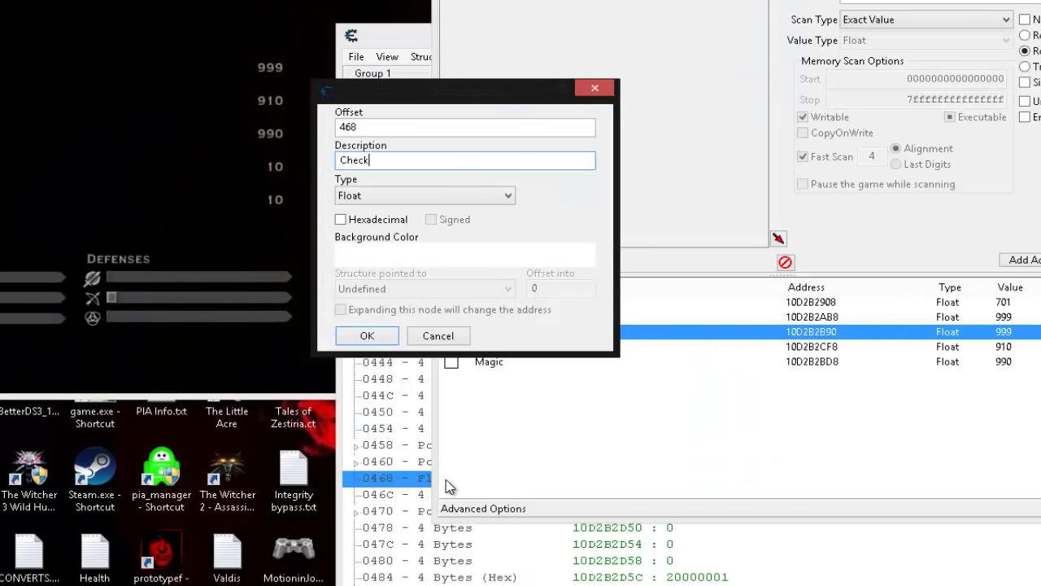
click(370, 336)
Set the value of the Check element at offset 0468 to 800.
double_click(680, 481)
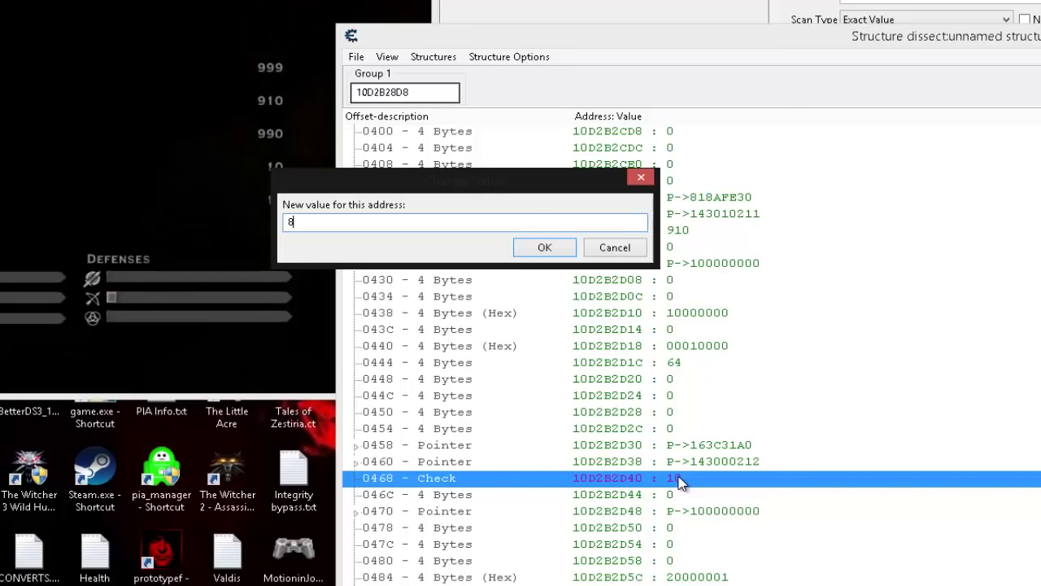
click(544, 248)
scroll(749, 376, down, 4)
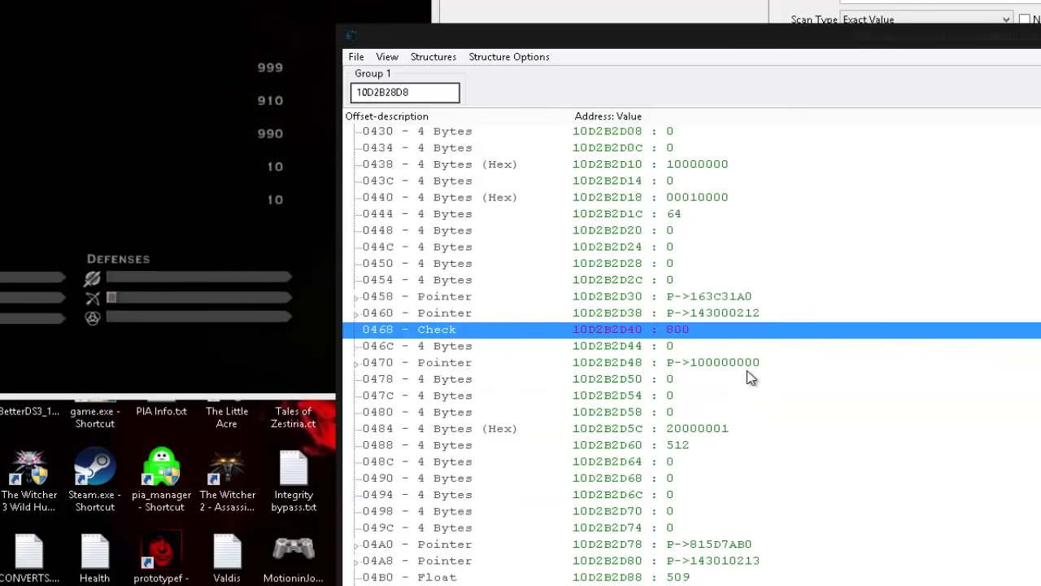
Switch to the game and examine the bonus percentages and other stats further down the character's attribute list.
click(37, 156)
scroll(18, 150, down, 5)
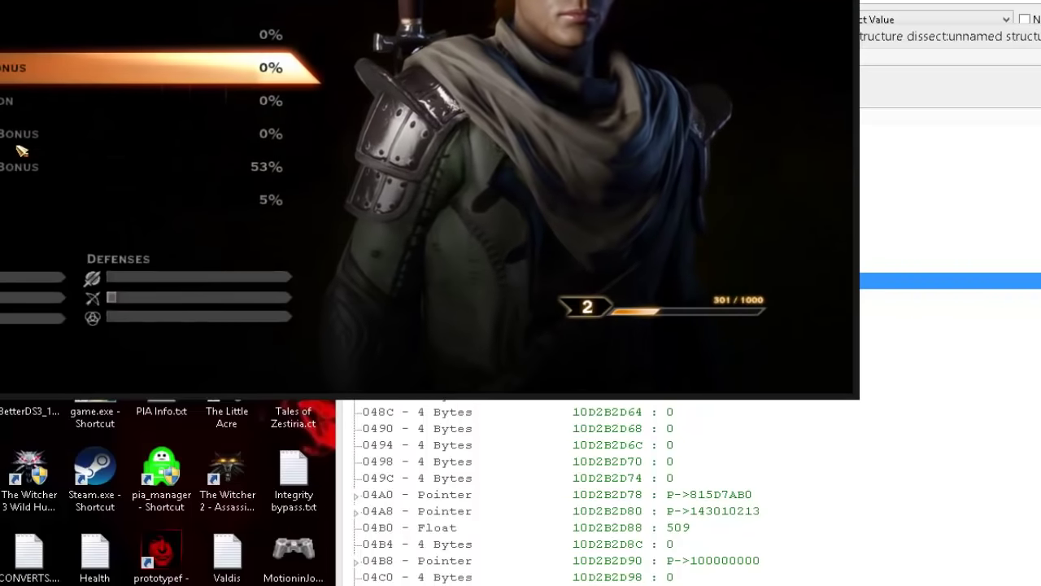
scroll(95, 90, up, 5)
scroll(95, 90, down, 6)
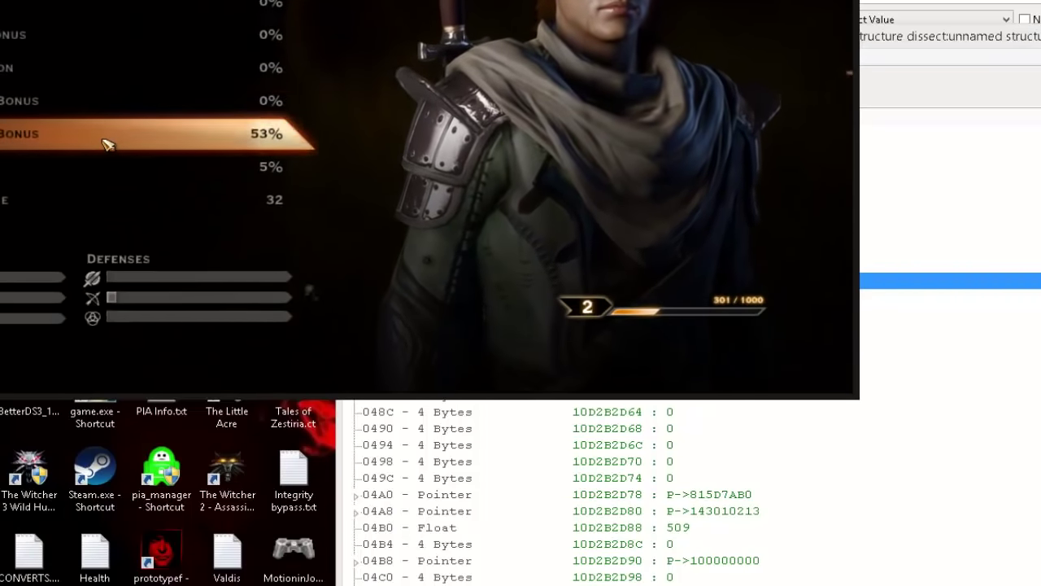
scroll(108, 144, down, 2)
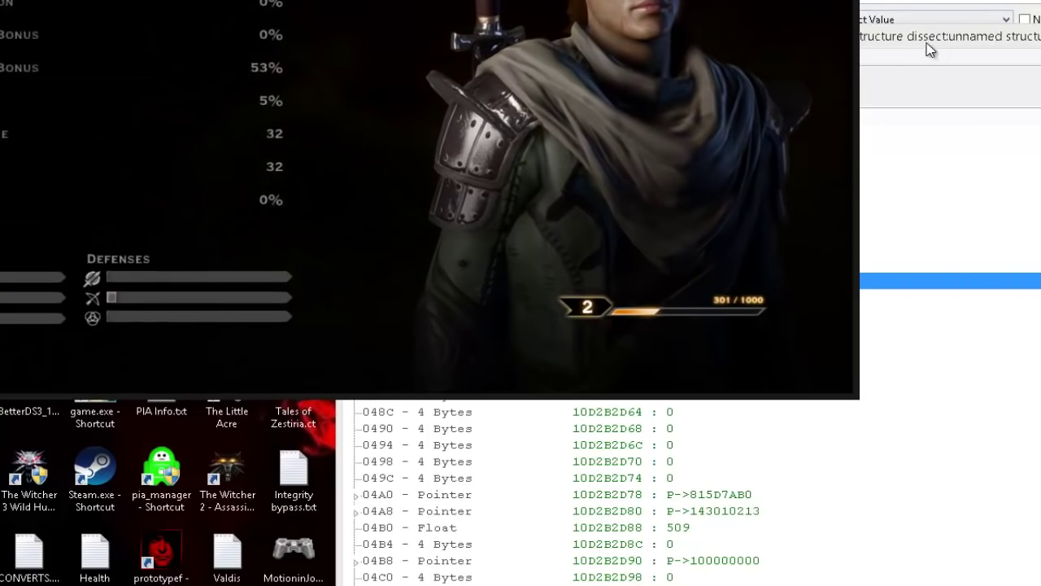
Return to the structure dissect window, look past offset 04B0 for further stats and describe the float at offset 05D0 as "Check 2".
click(923, 171)
scroll(854, 344, down, 8)
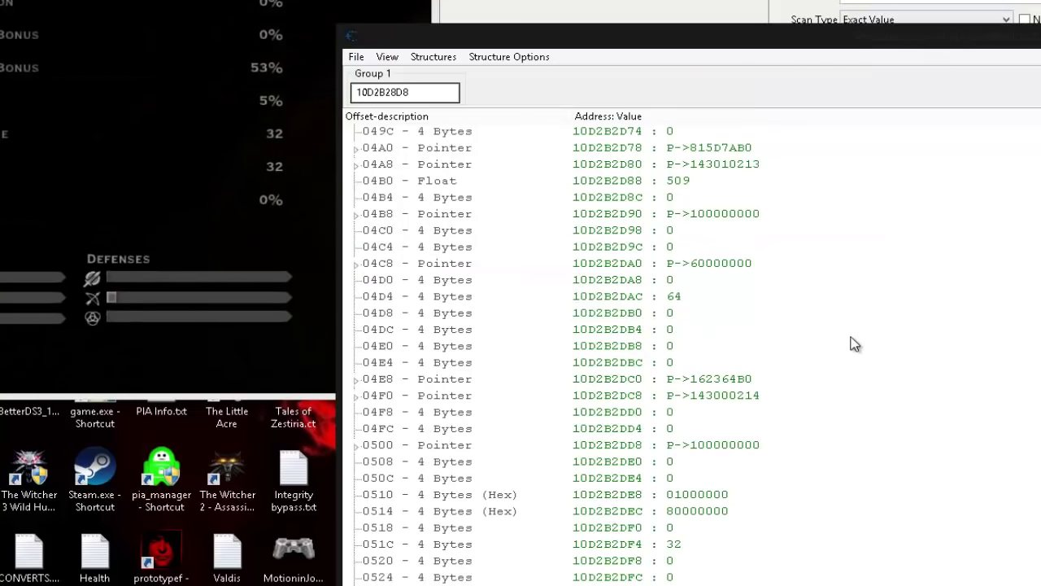
scroll(854, 343, down, 2)
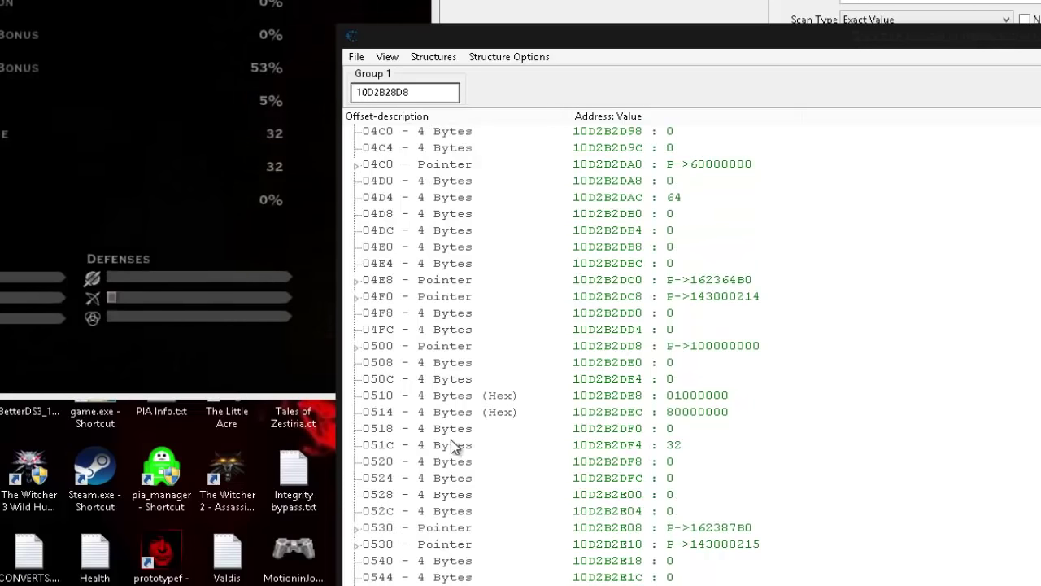
click(681, 445)
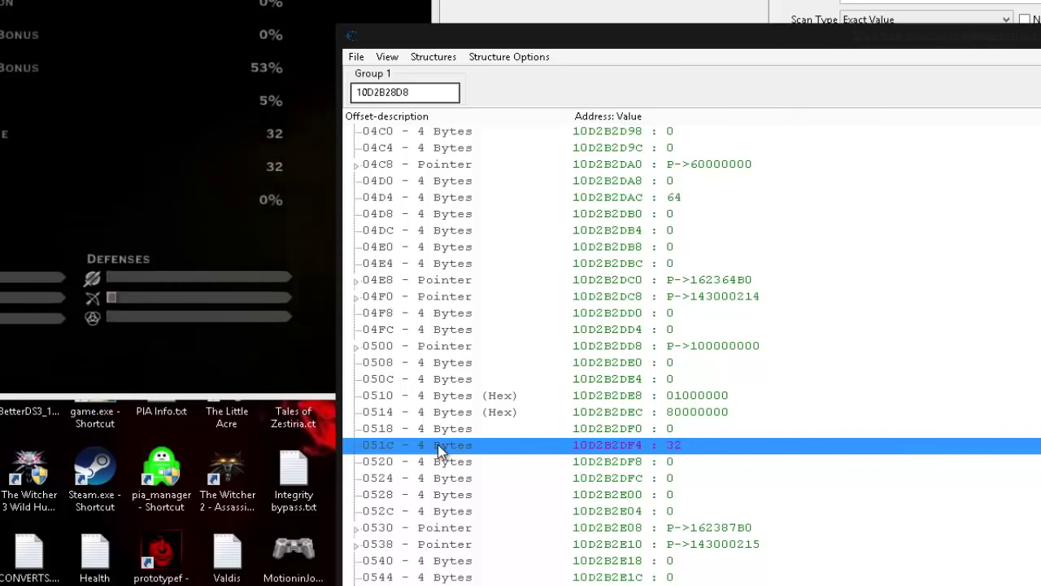
scroll(818, 485, down, 4)
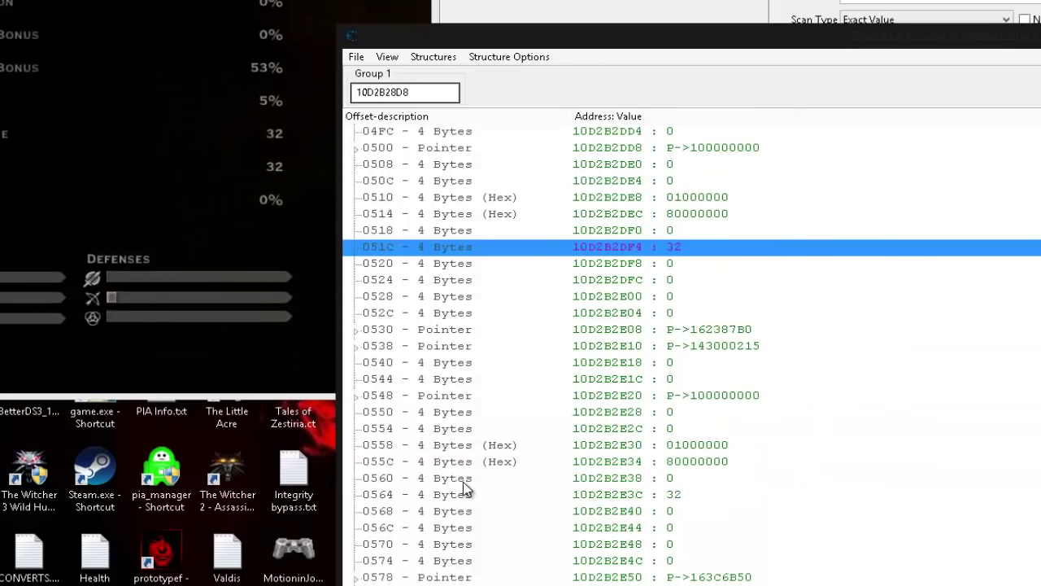
click(464, 490)
scroll(948, 410, down, 9)
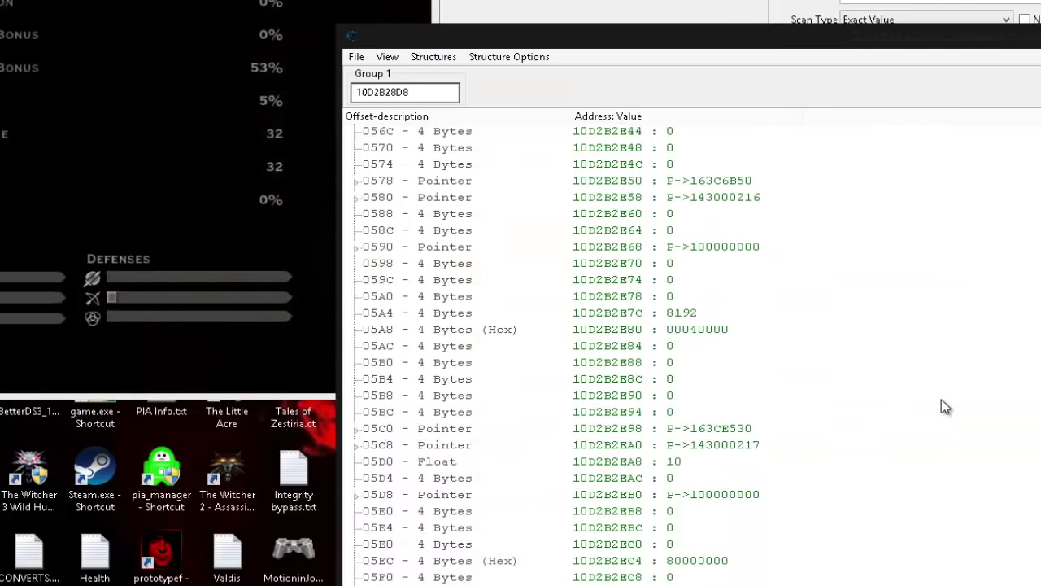
scroll(941, 400, down, 1)
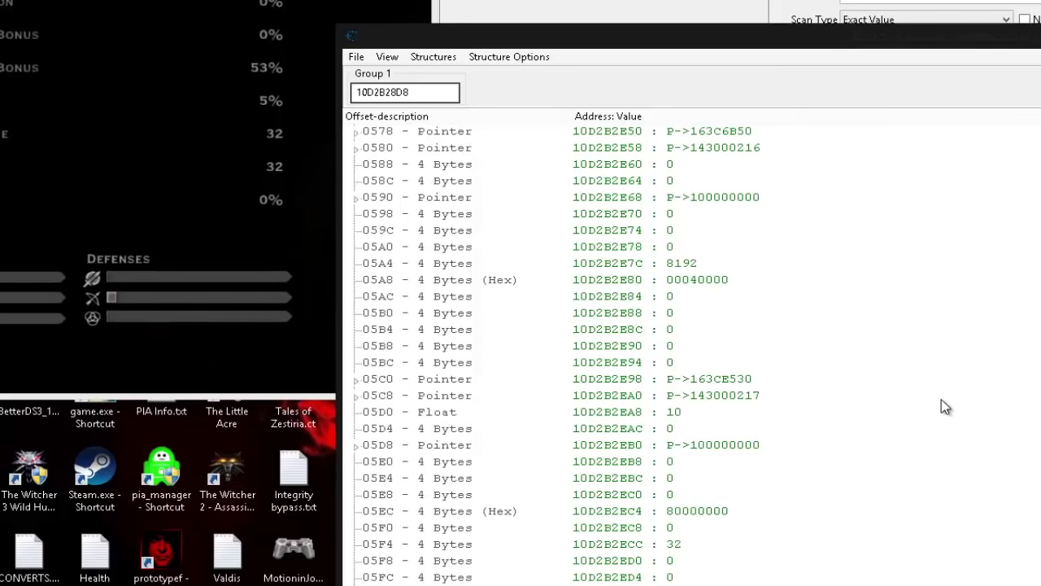
double_click(437, 415)
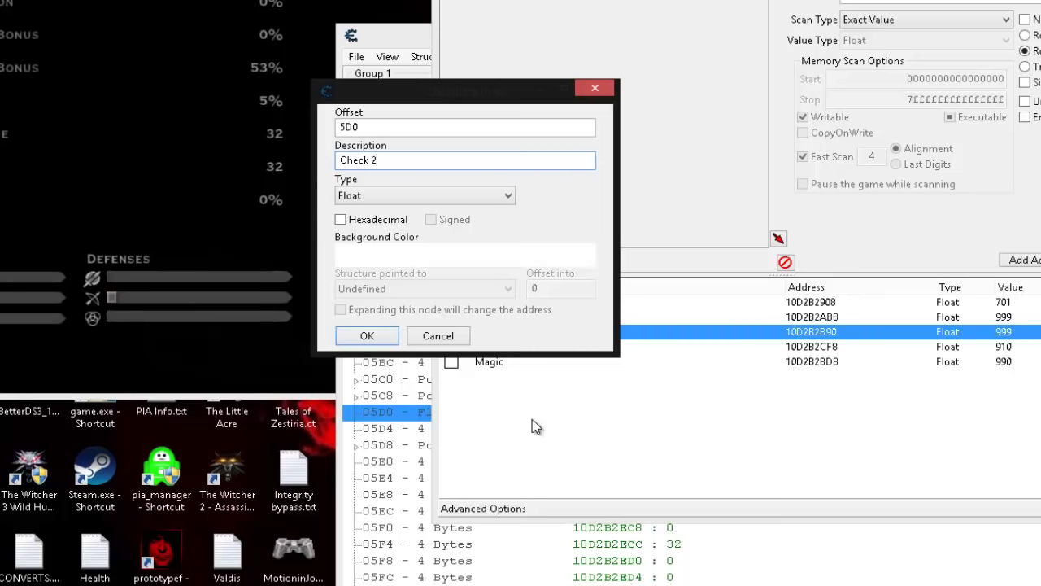
click(387, 333)
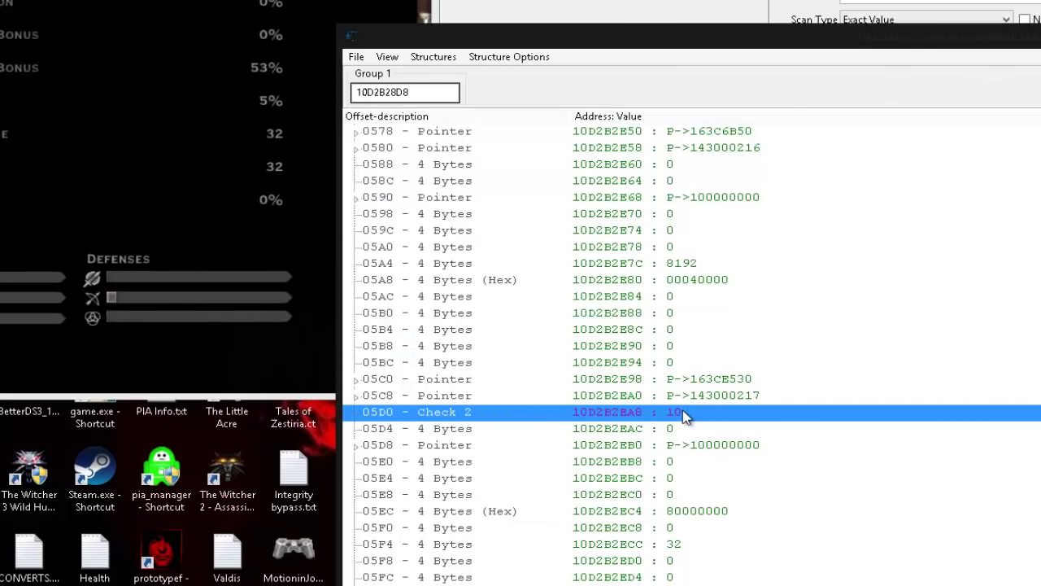
Set the value of the Check 2 element at offset 05D0 to 930.
double_click(683, 415)
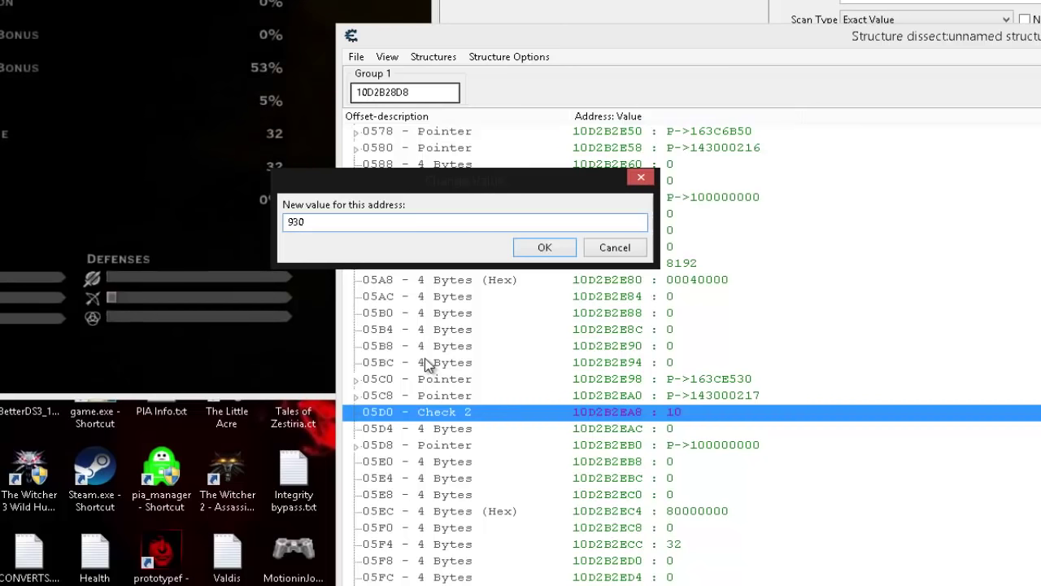
text(930)
click(547, 259)
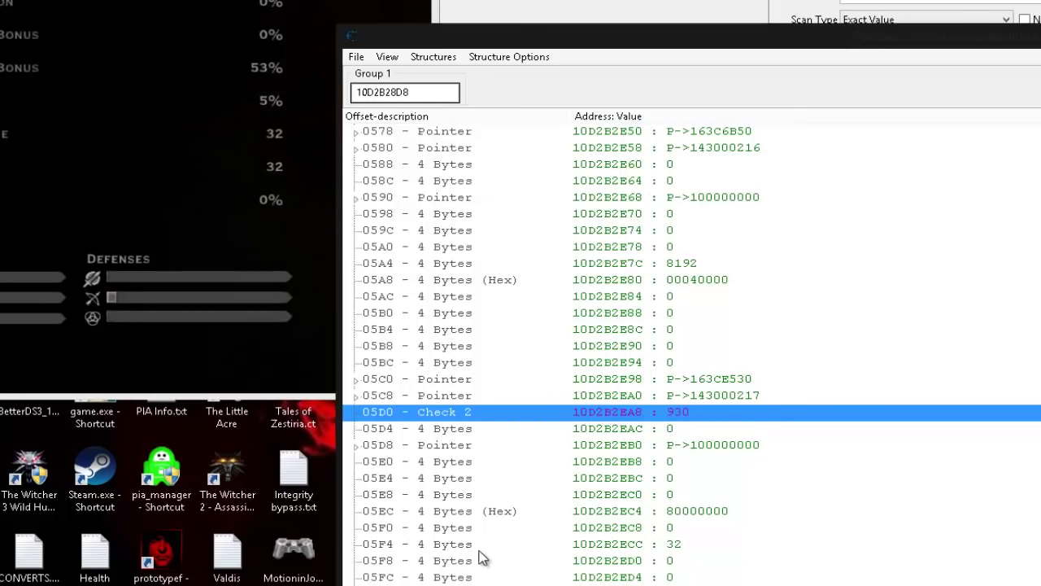
Find the float at offset 0618 and examine the in-game attribute list down to the Other stats for a match.
click(474, 550)
scroll(813, 545, down, 4)
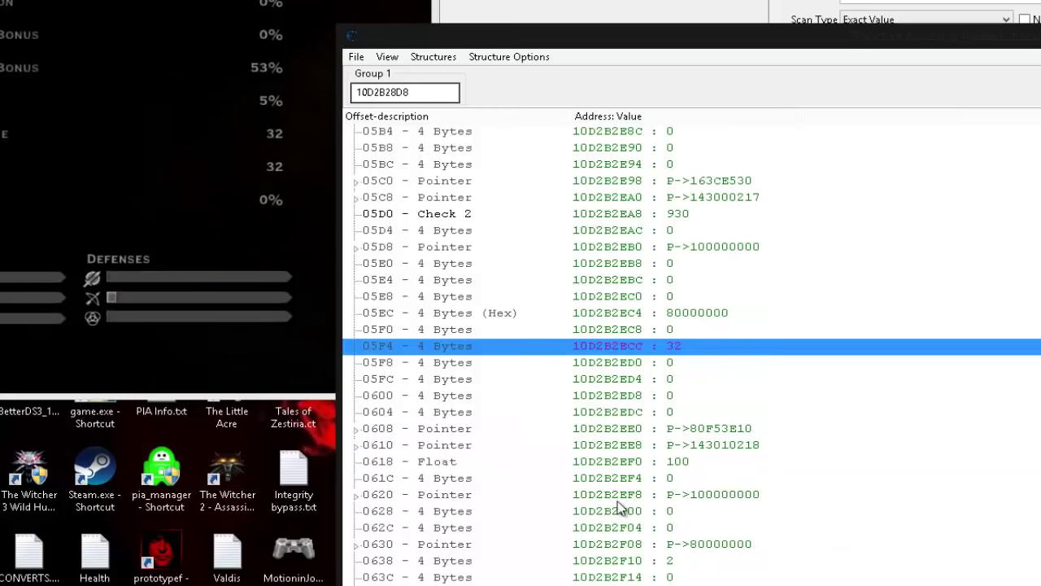
click(684, 464)
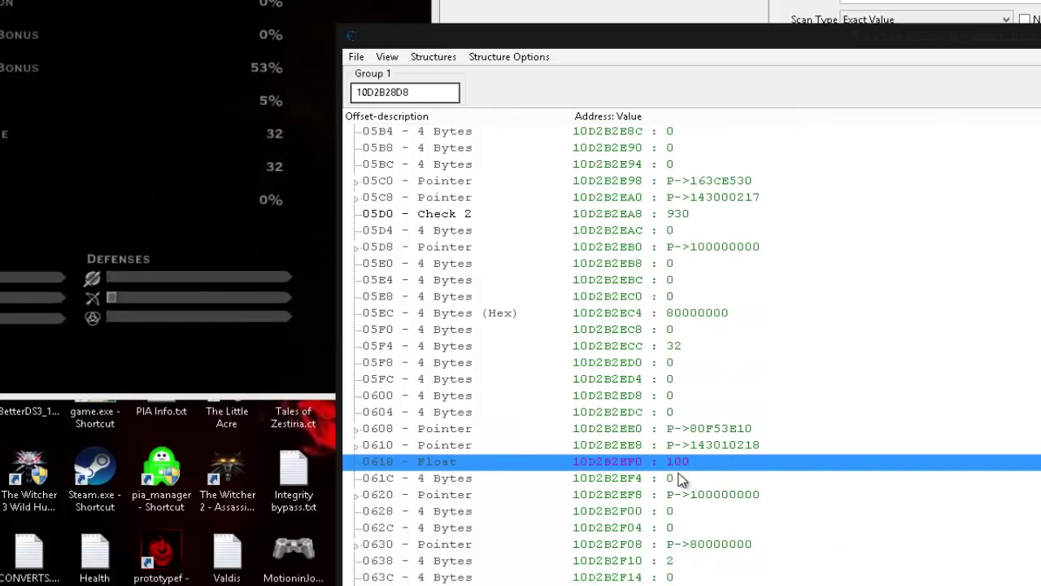
click(166, 95)
scroll(181, 108, up, 5)
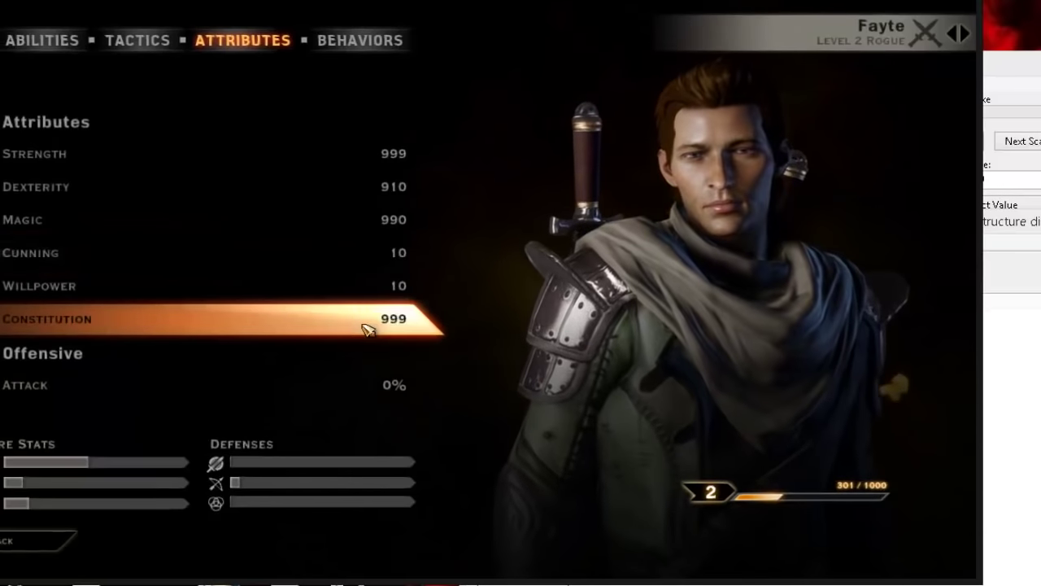
scroll(363, 334, down, 3)
scroll(360, 345, down, 10)
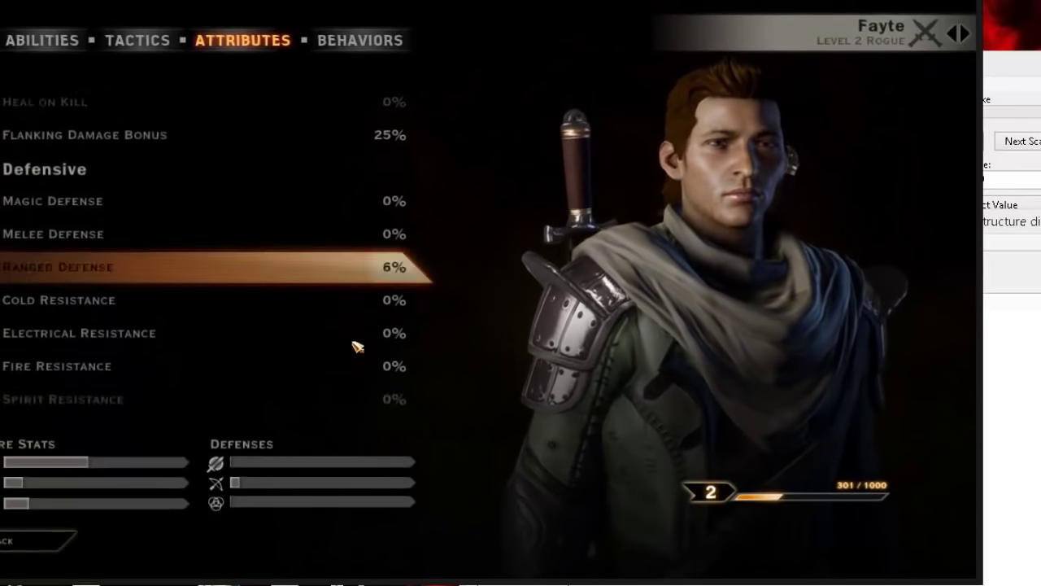
scroll(356, 346, down, 7)
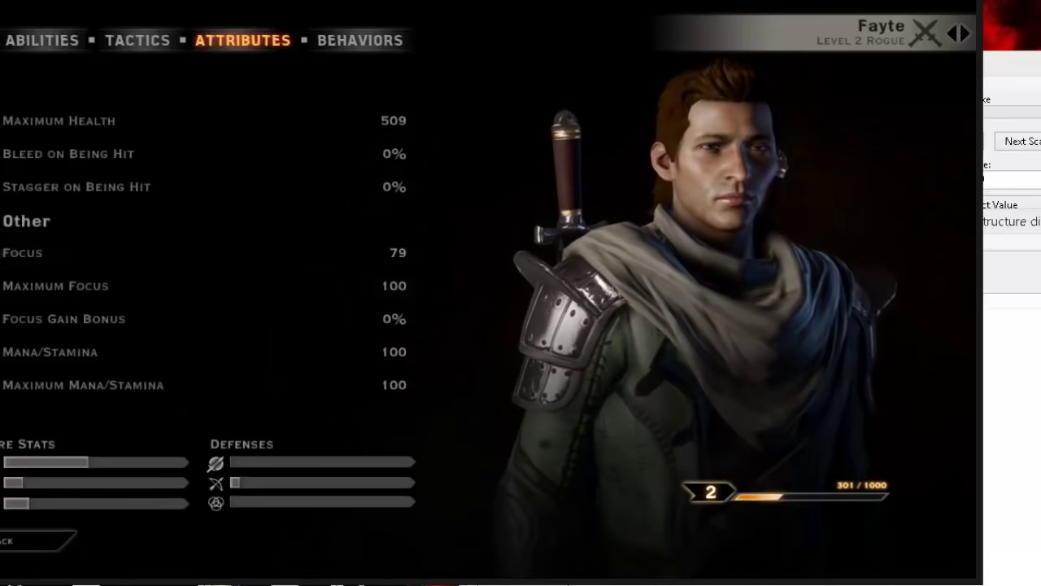
Back in the structure dissect window, set the float at offset 0618 to 150 and describe it as "check 3".
key(alt+Tab)
double_click(667, 543)
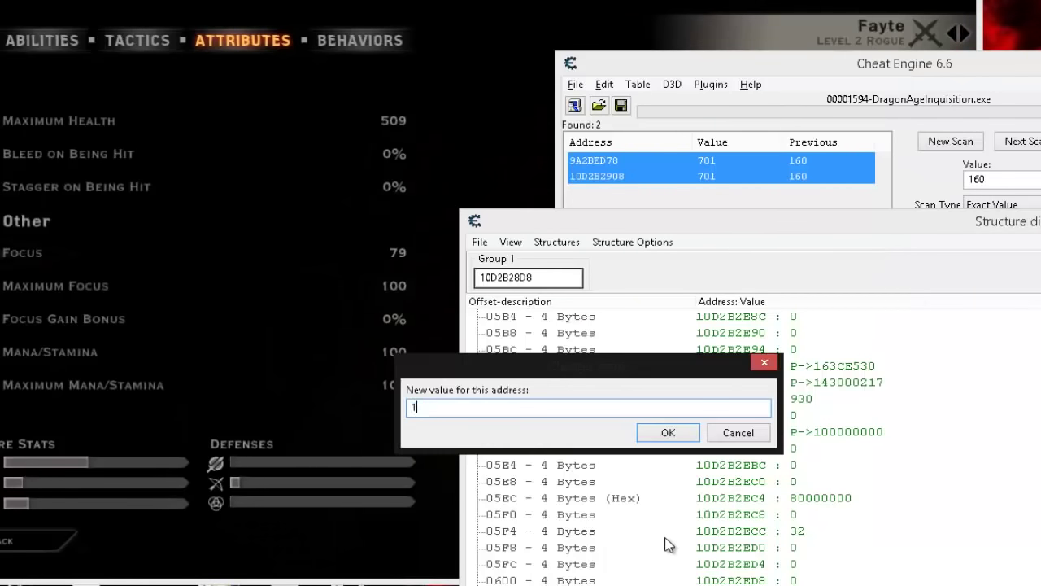
click(670, 433)
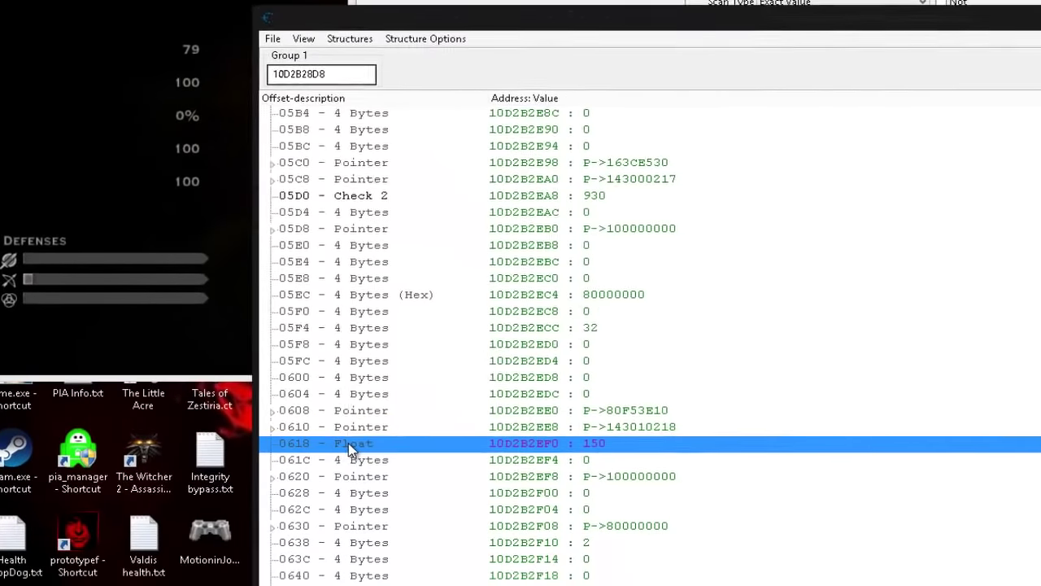
double_click(352, 446)
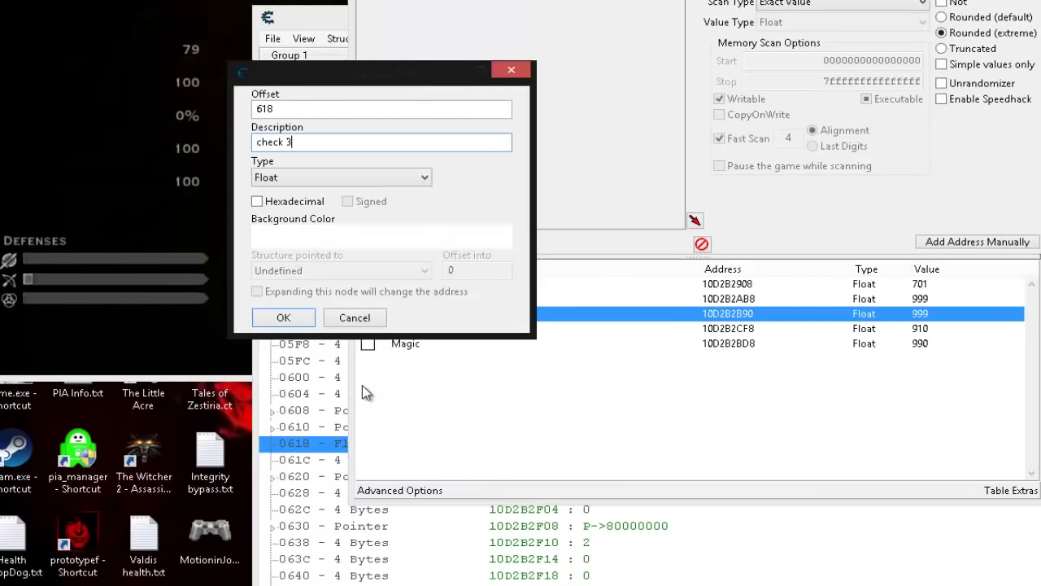
click(283, 317)
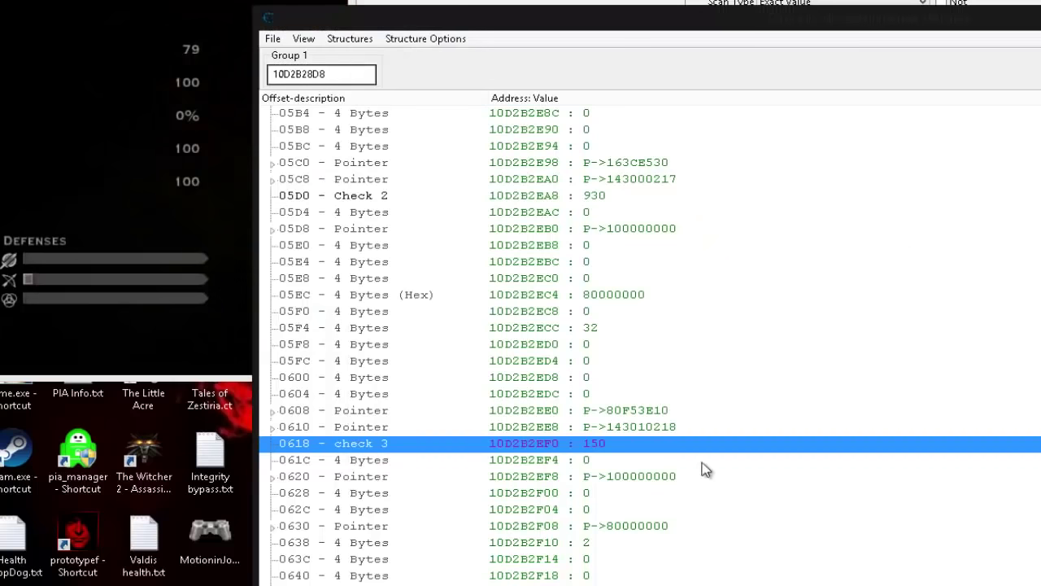
Look further down the structure for more stats and describe the float at offset 0780 as "Check 5".
scroll(686, 462, down, 11)
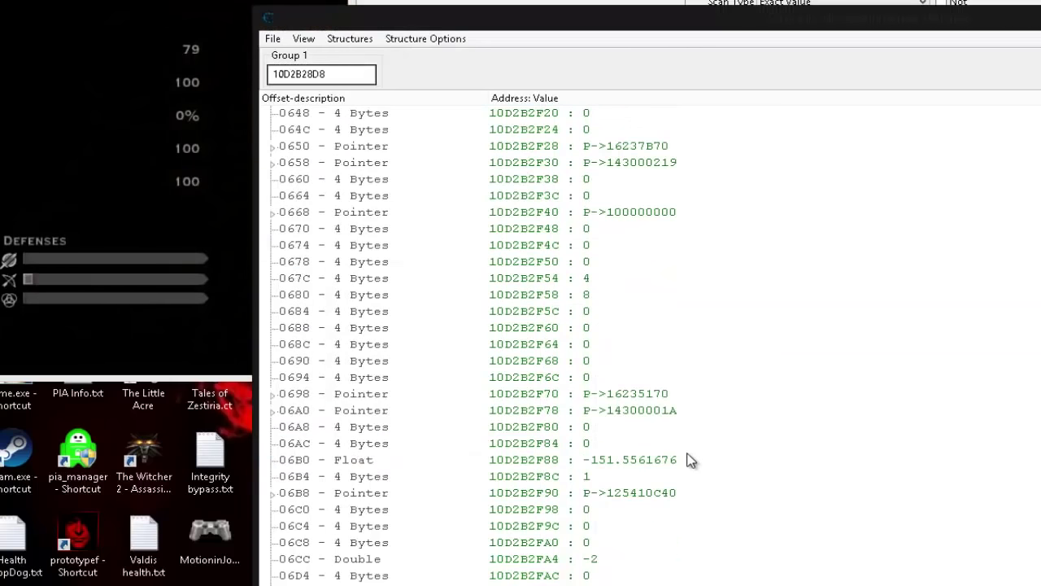
scroll(673, 299, down, 5)
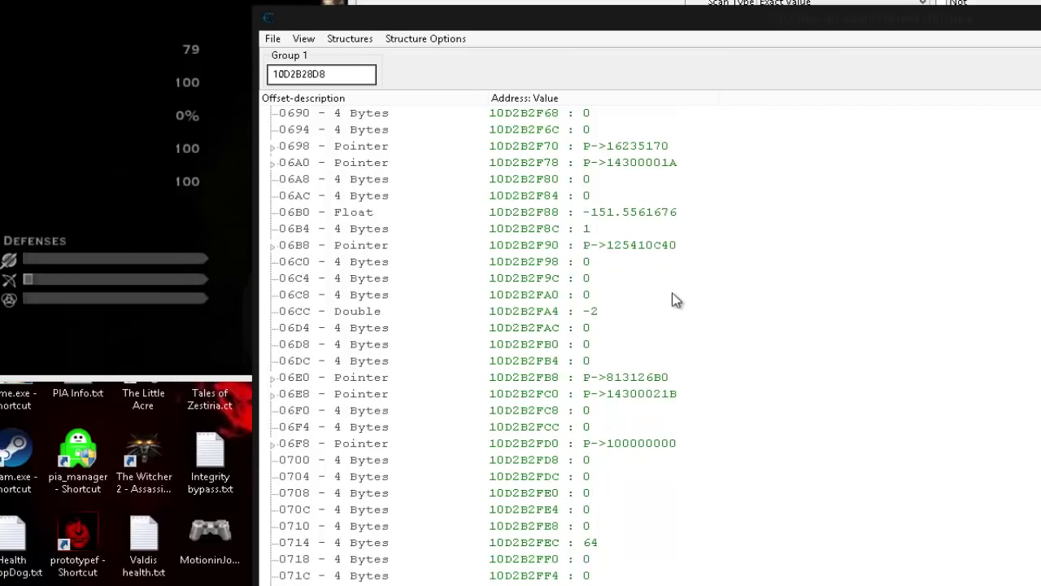
scroll(673, 299, down, 3)
scroll(674, 299, down, 2)
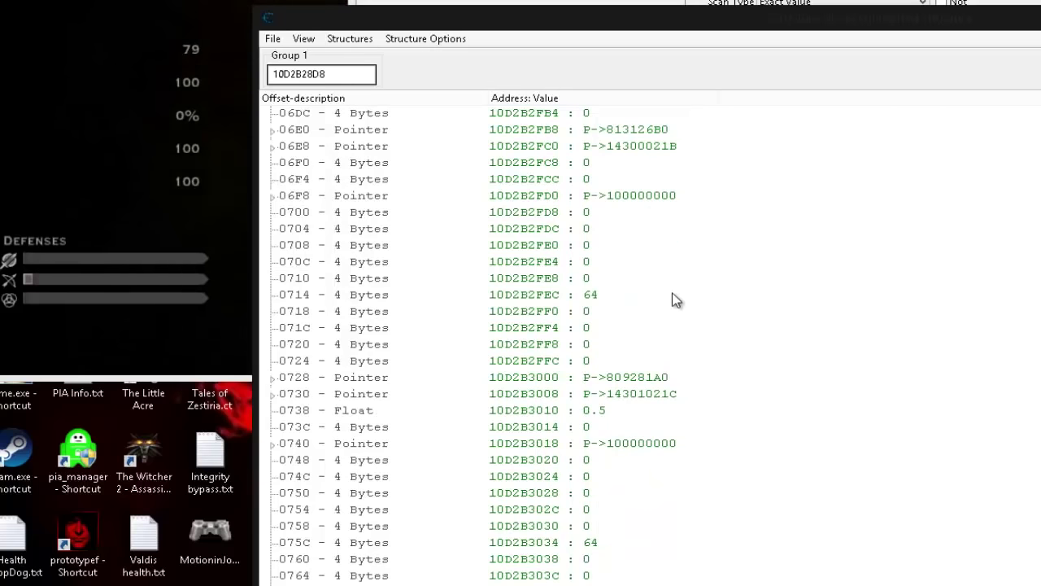
scroll(674, 300, down, 5)
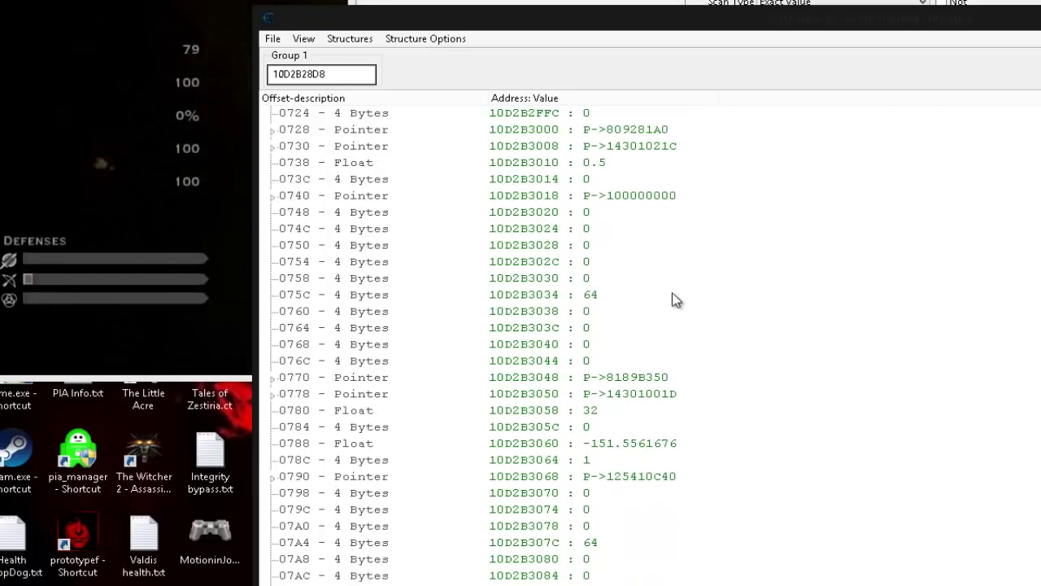
click(350, 414)
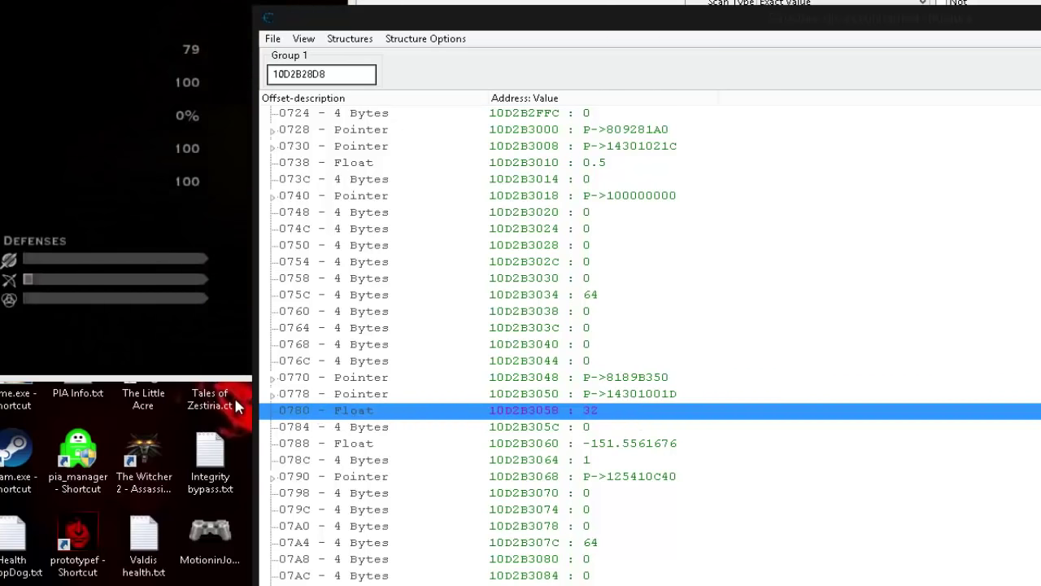
double_click(364, 415)
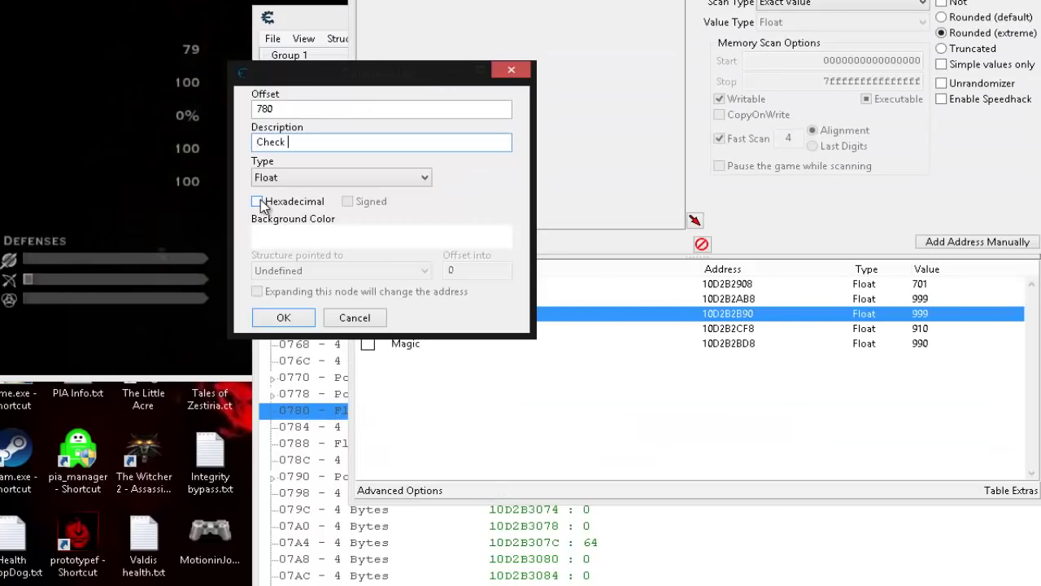
click(281, 318)
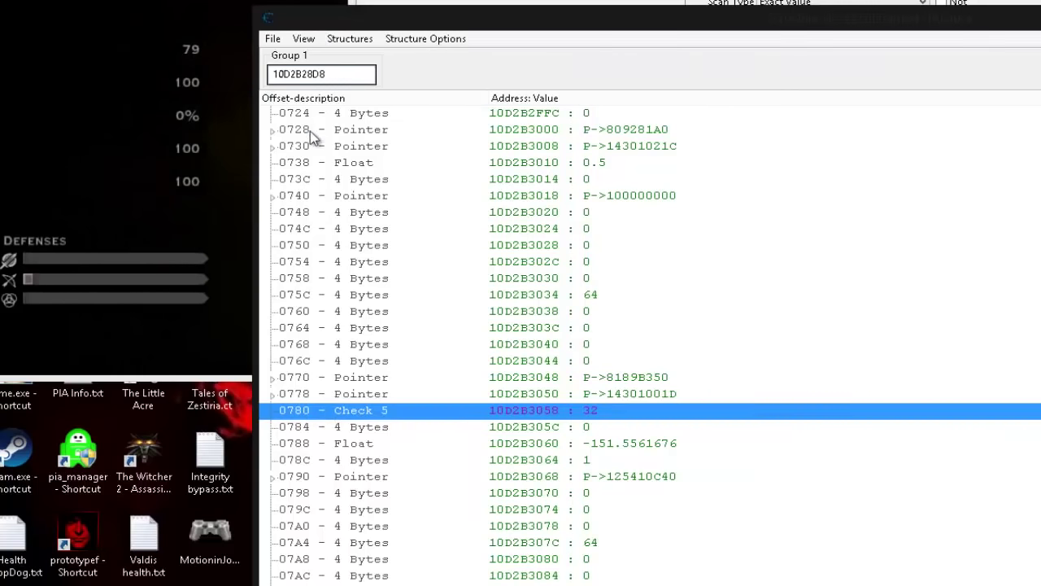
Set the value of the Check 5 element at offset 0780 to 9990.
double_click(594, 419)
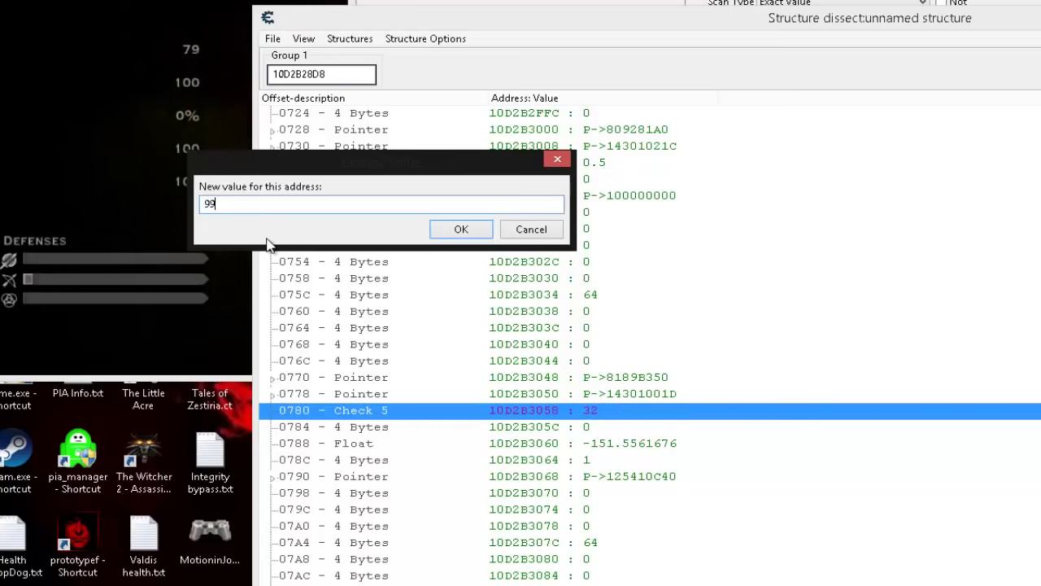
text(9990)
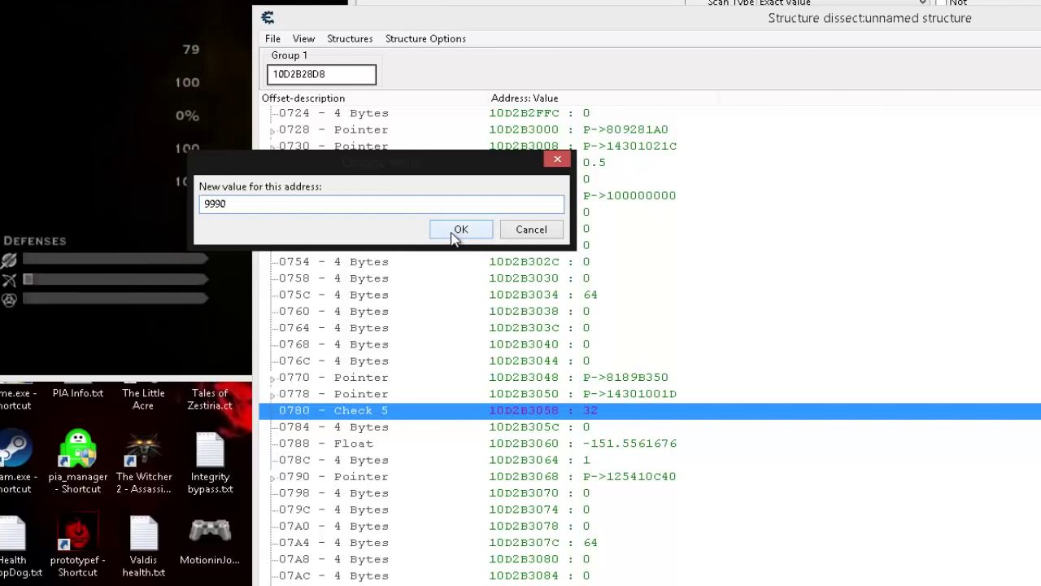
click(459, 231)
Set the float at offset 07C8 to 9995 and describe it as "Check 6".
scroll(567, 489, down, 4)
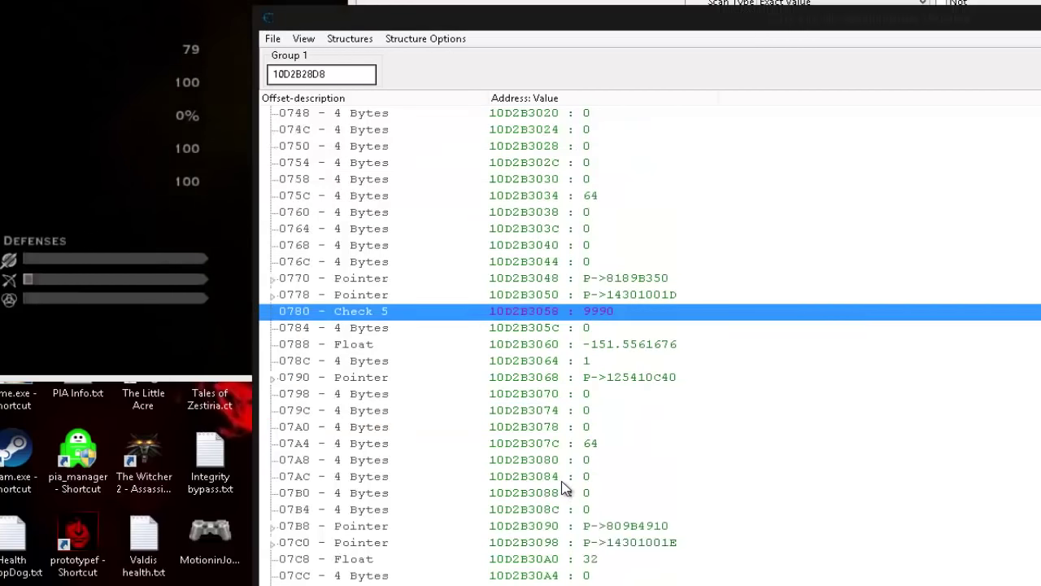
click(372, 460)
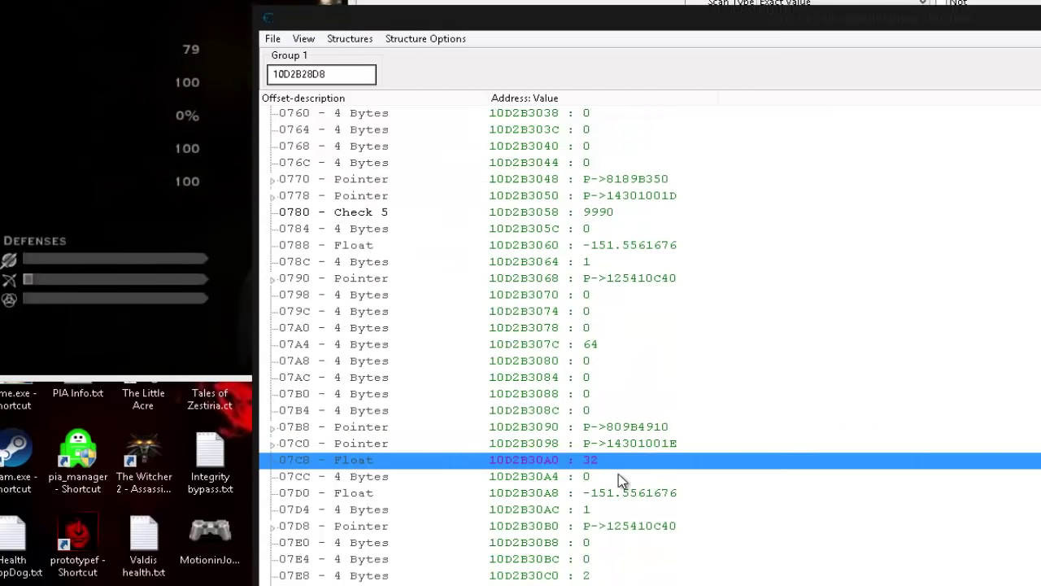
double_click(593, 461)
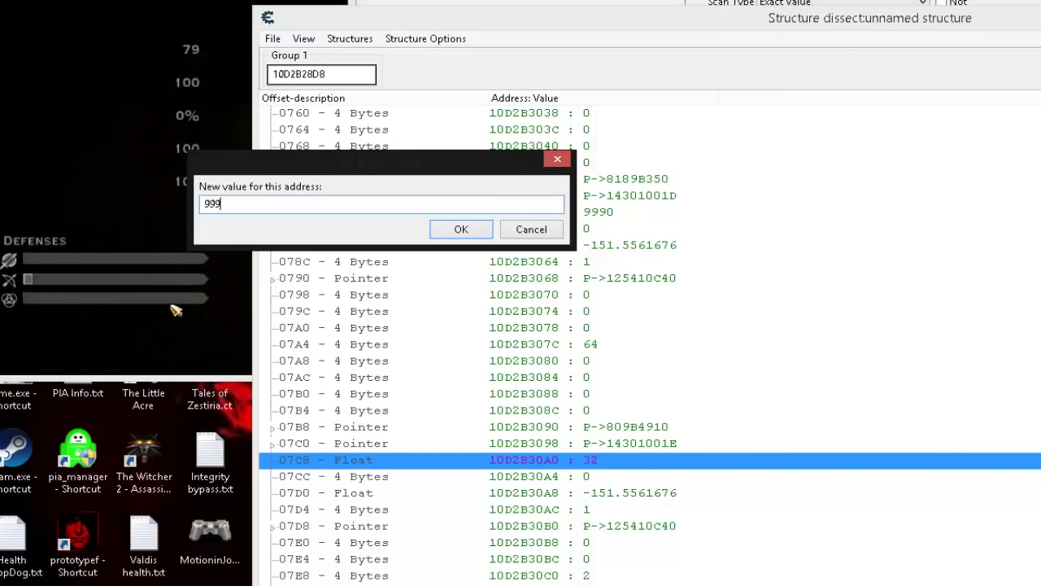
text(9995)
click(462, 230)
double_click(364, 462)
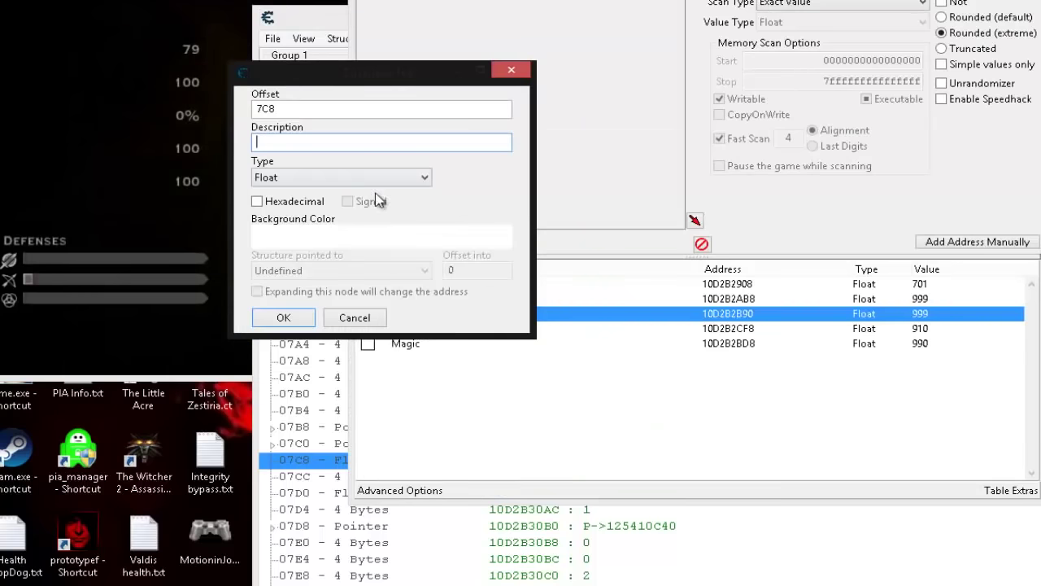
text(Check 6)
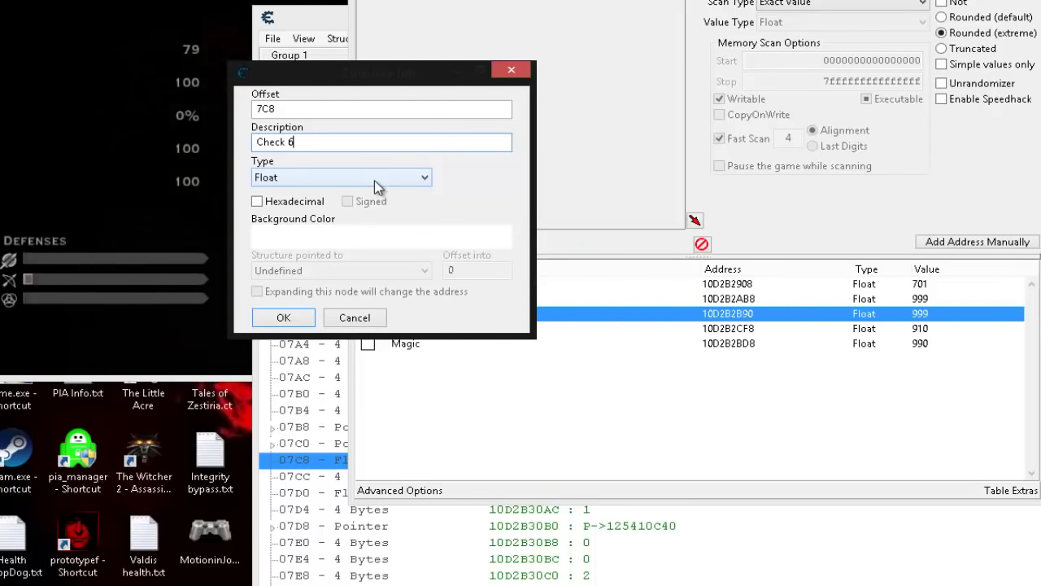
click(283, 317)
Switch to the game and close the character screen to return to gameplay.
key(alt+Tab)
key(Escape)
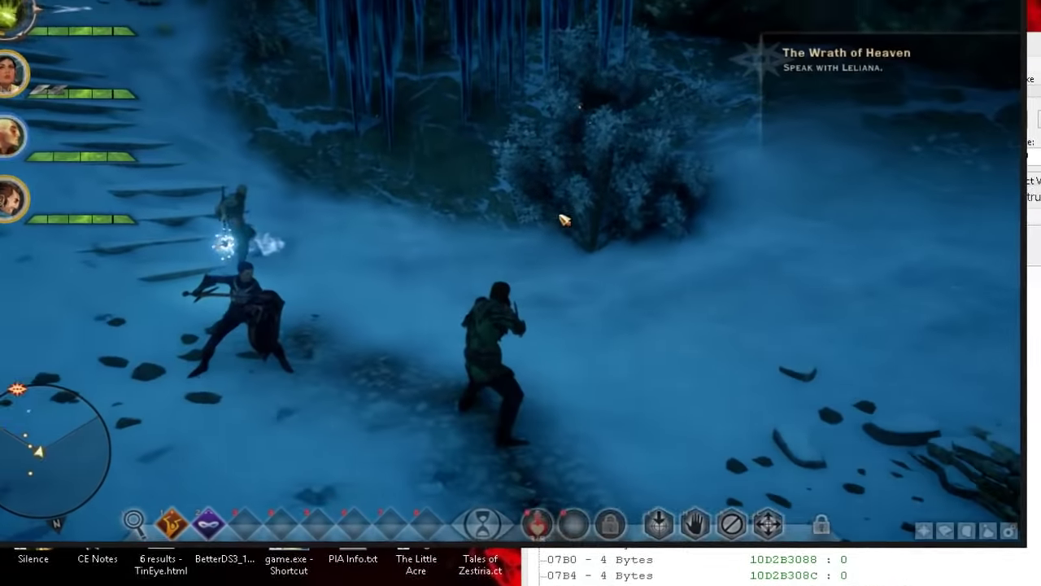
click(564, 221)
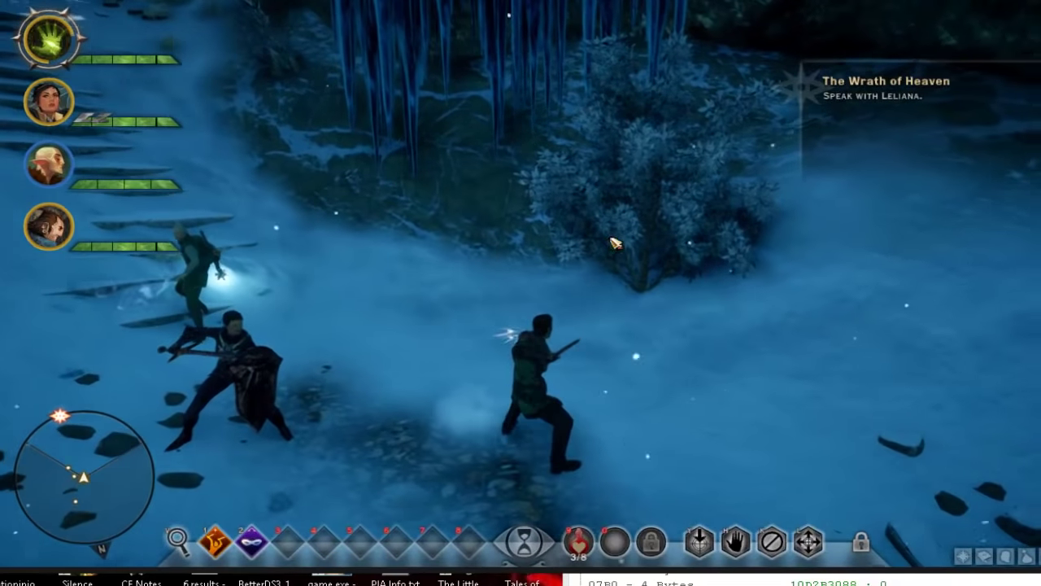
Move the party through the snow, reopen the main character's attributes and check the list down to main-hand and off-hand damage.
key(w)
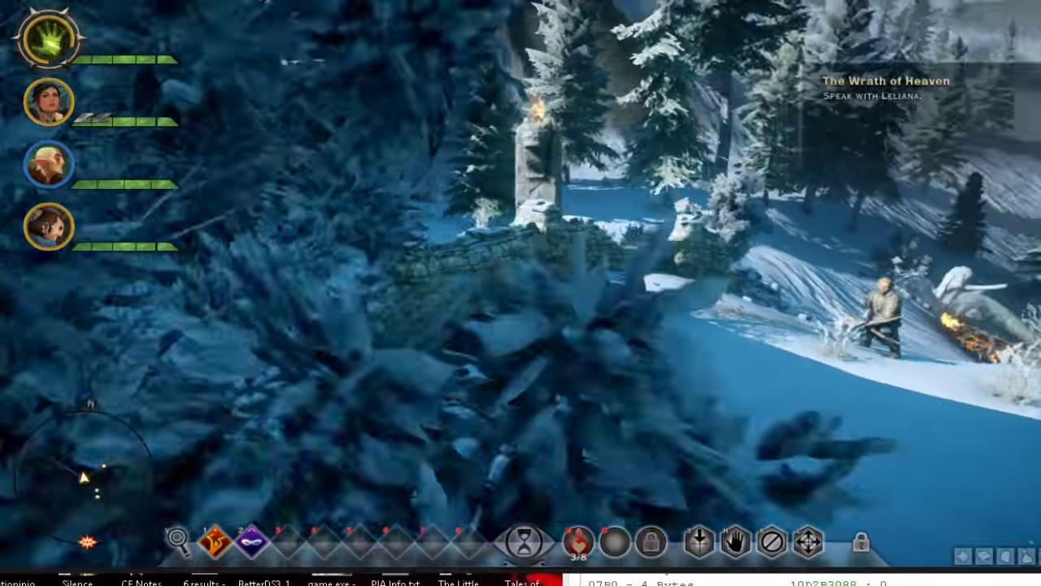
key(w)
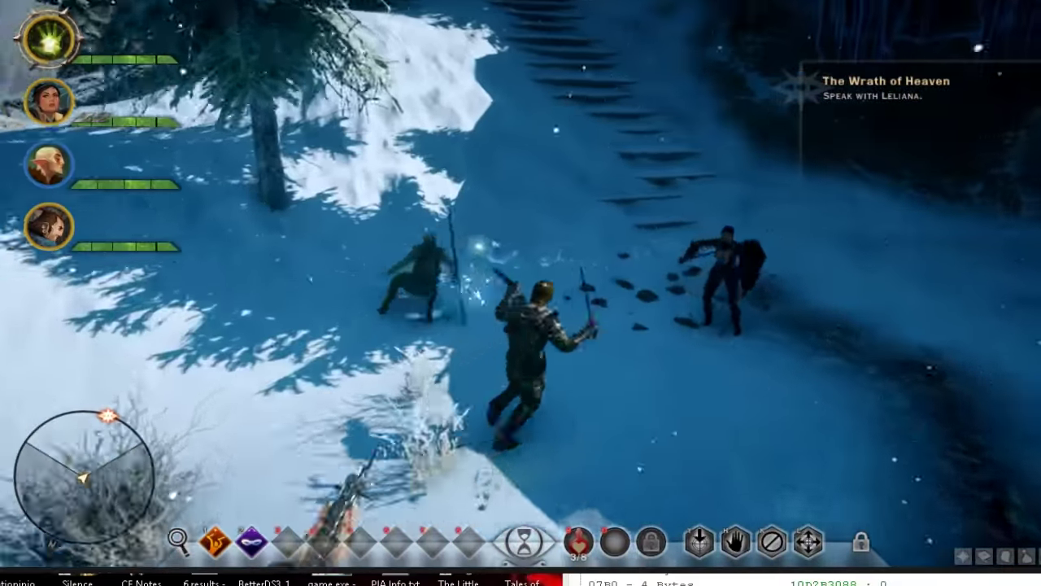
key(w)
key(Escape)
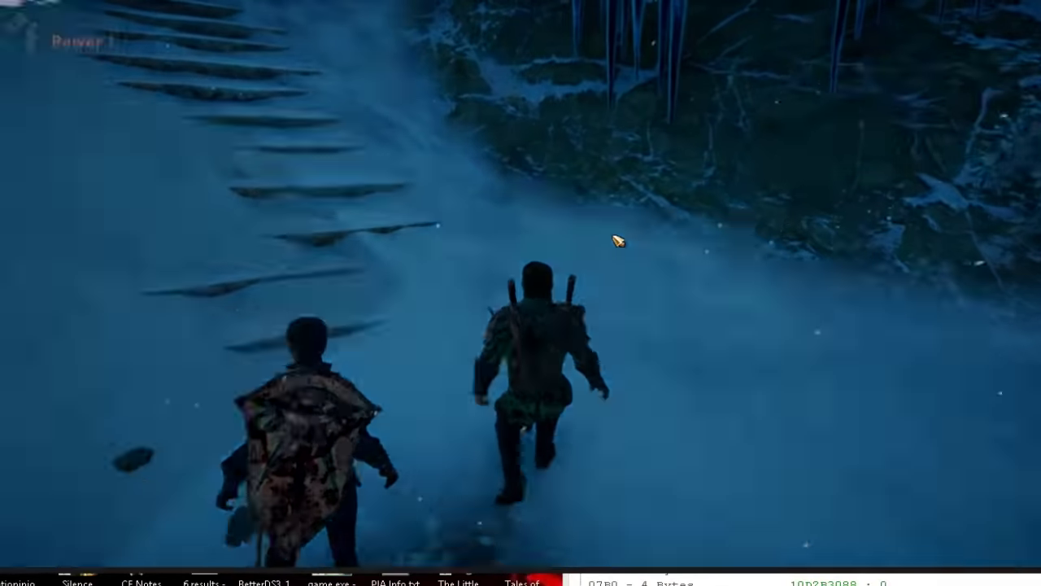
click(209, 195)
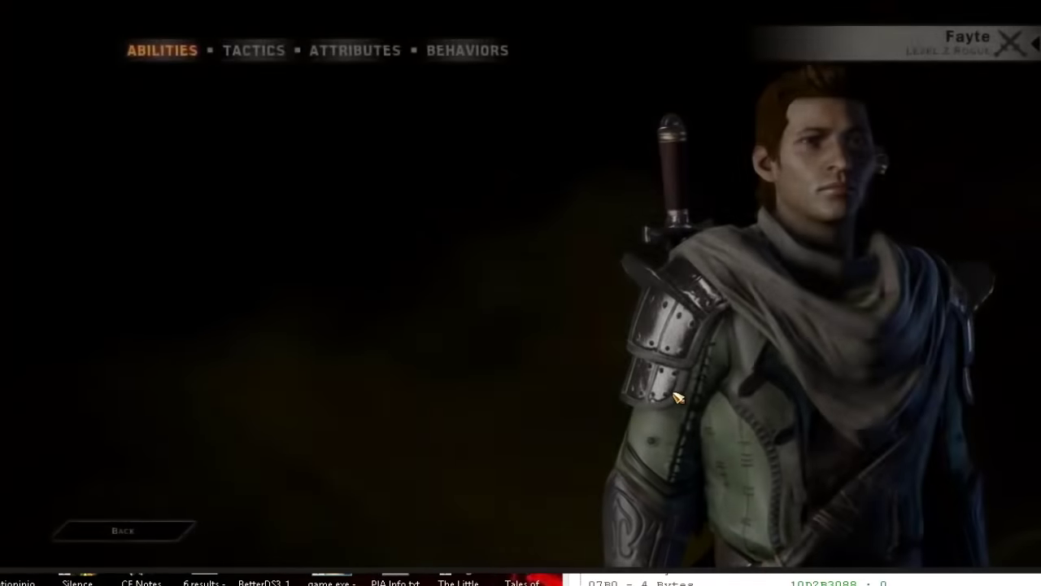
click(366, 54)
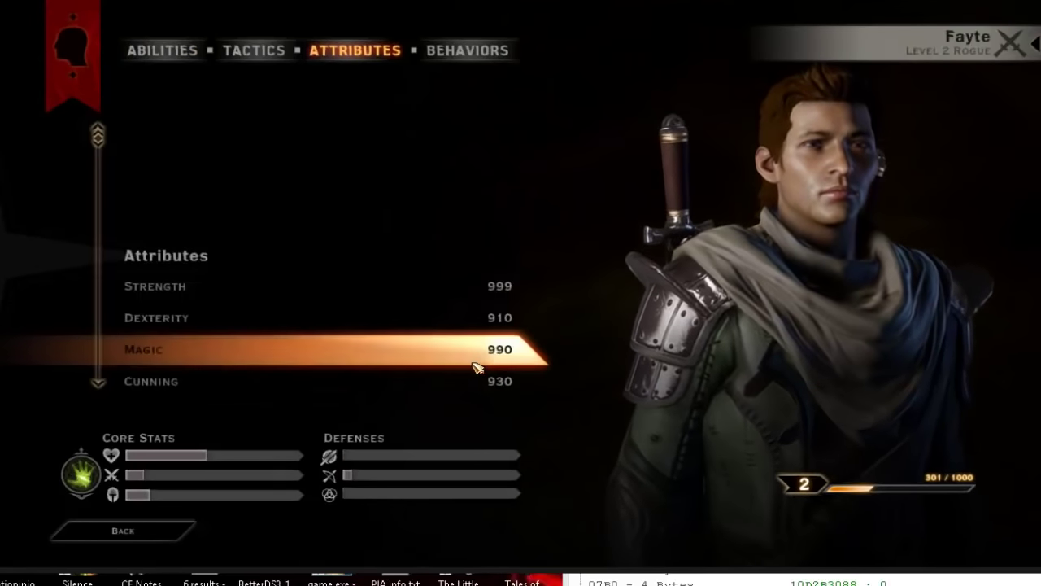
scroll(472, 365, down, 2)
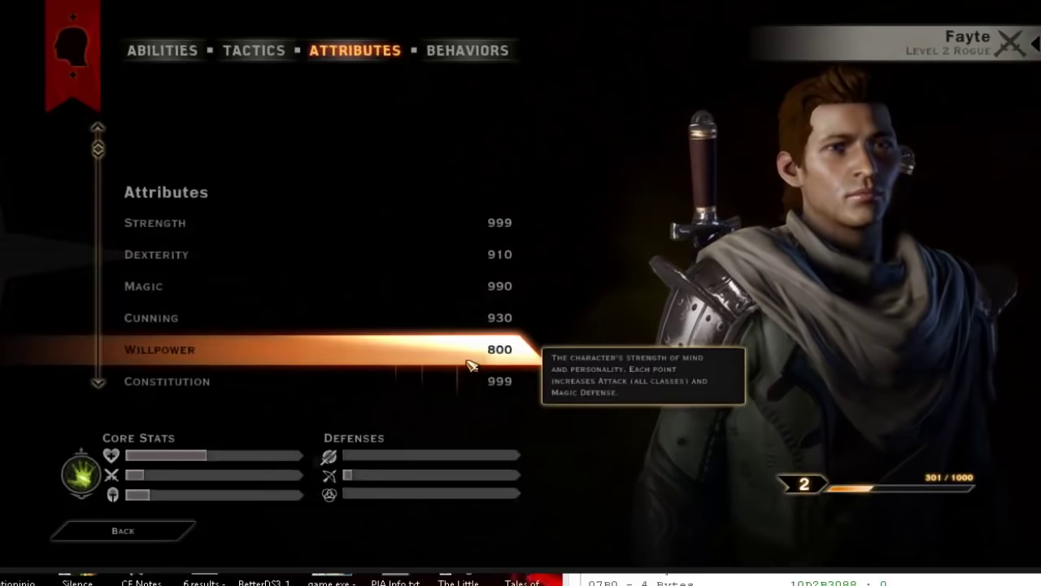
scroll(481, 358, down, 3)
scroll(480, 359, down, 6)
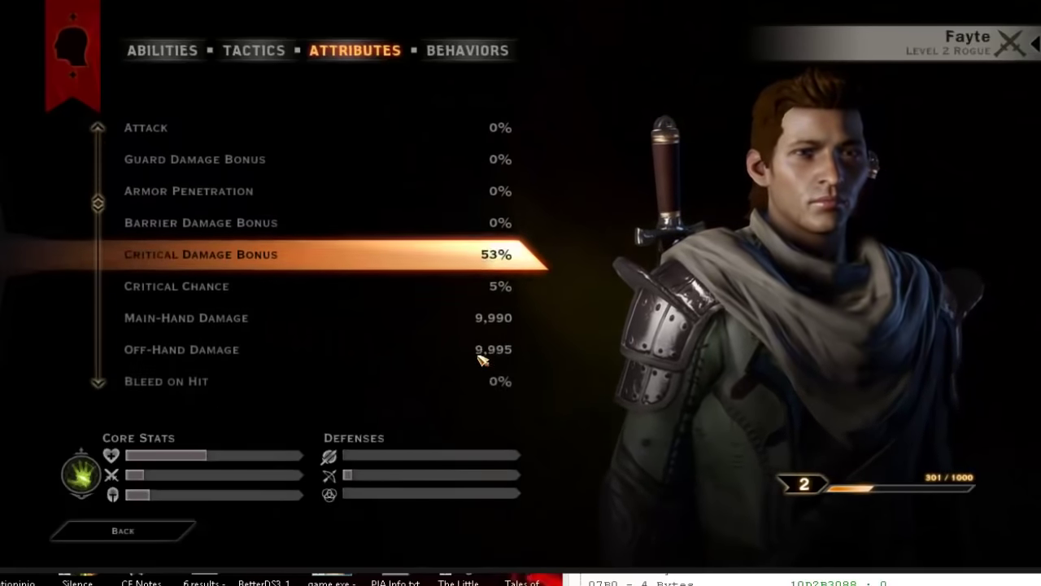
scroll(480, 358, down, 2)
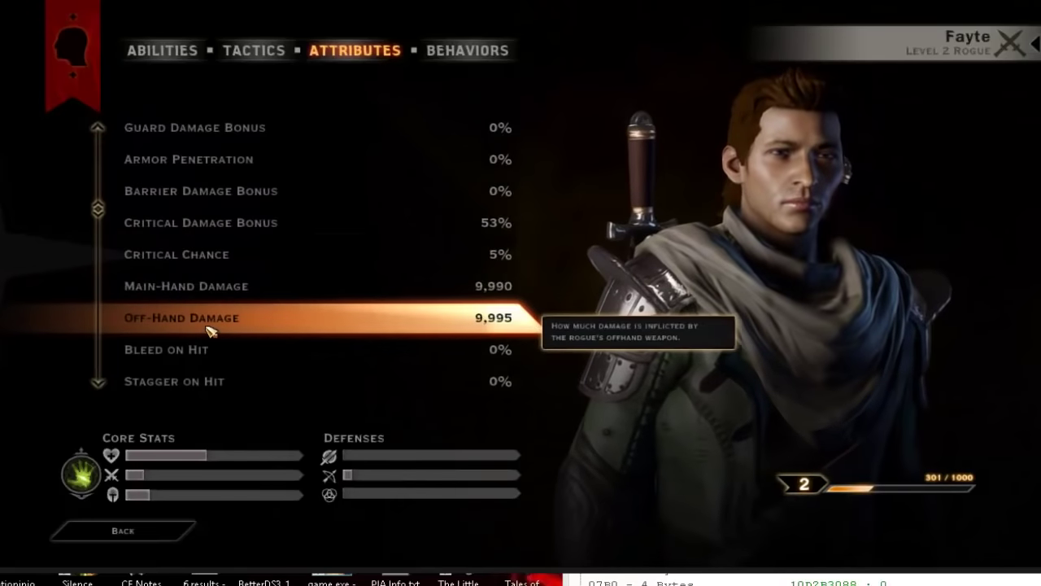
Back in Cheat Engine's structure, rename the Check 6 element at offset 07C8 as "Off hand" and add it to the address list.
click(597, 548)
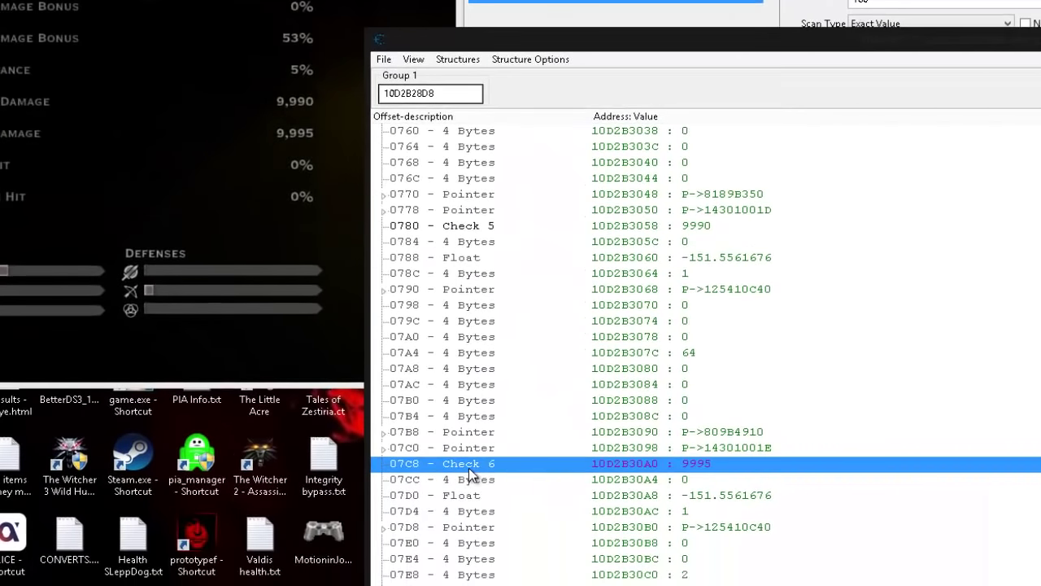
double_click(469, 464)
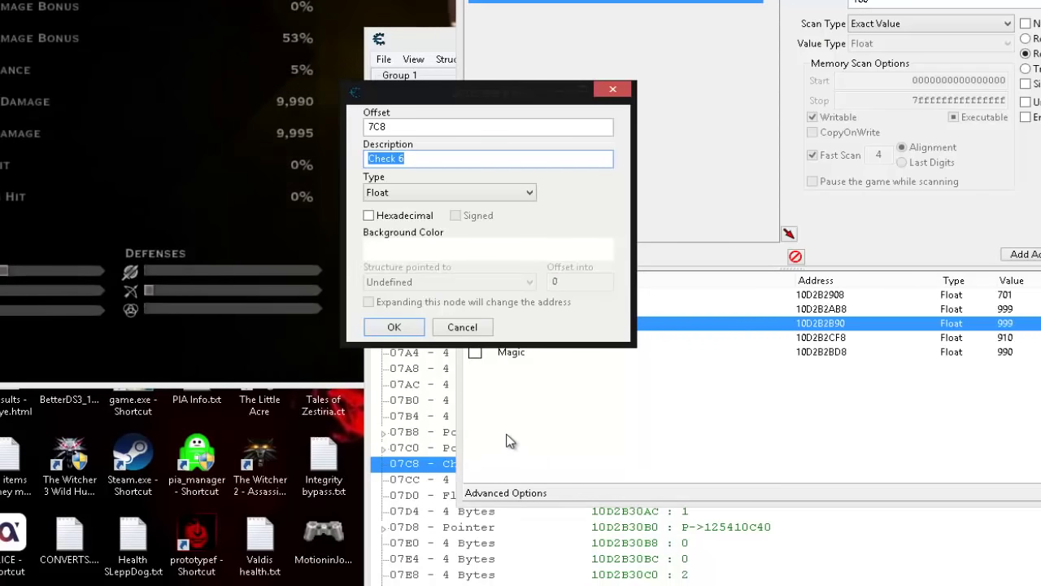
text(Off hand)
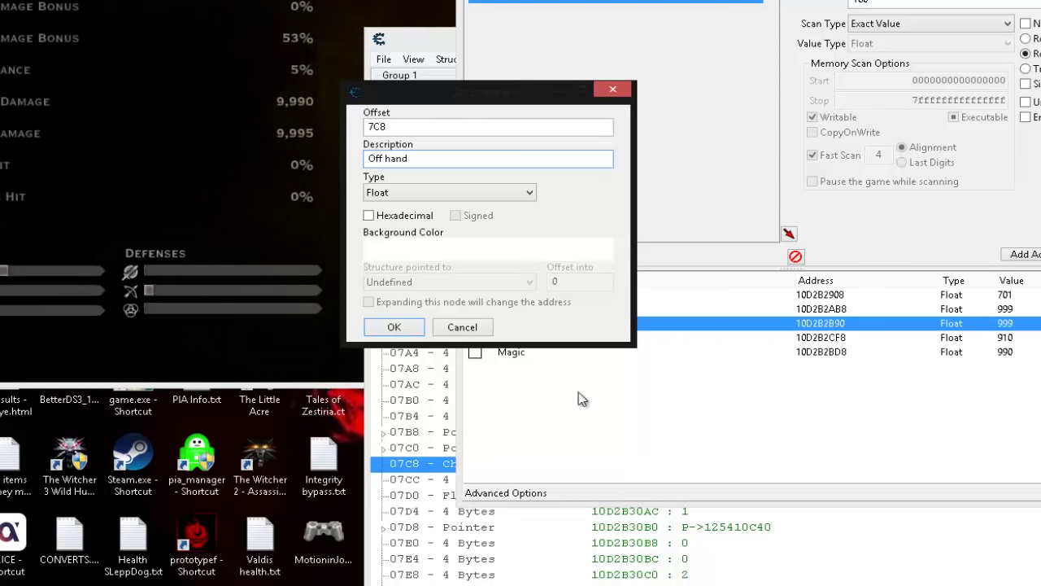
click(393, 326)
right_click(493, 470)
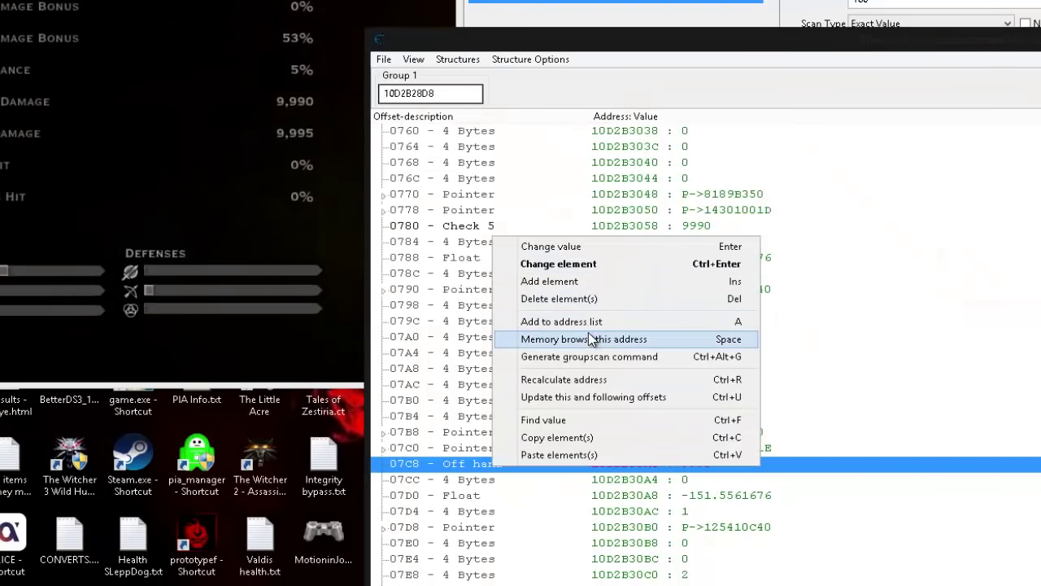
click(591, 324)
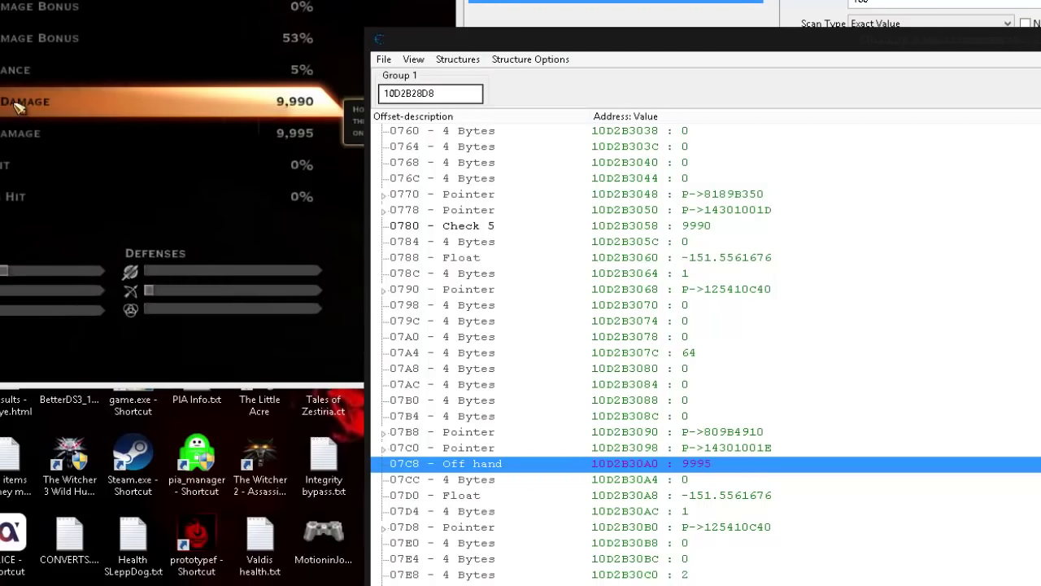
Rename the Check 5 element at offset 0780 as "Main Hand" and add it to the address list.
scroll(646, 389, up, 2)
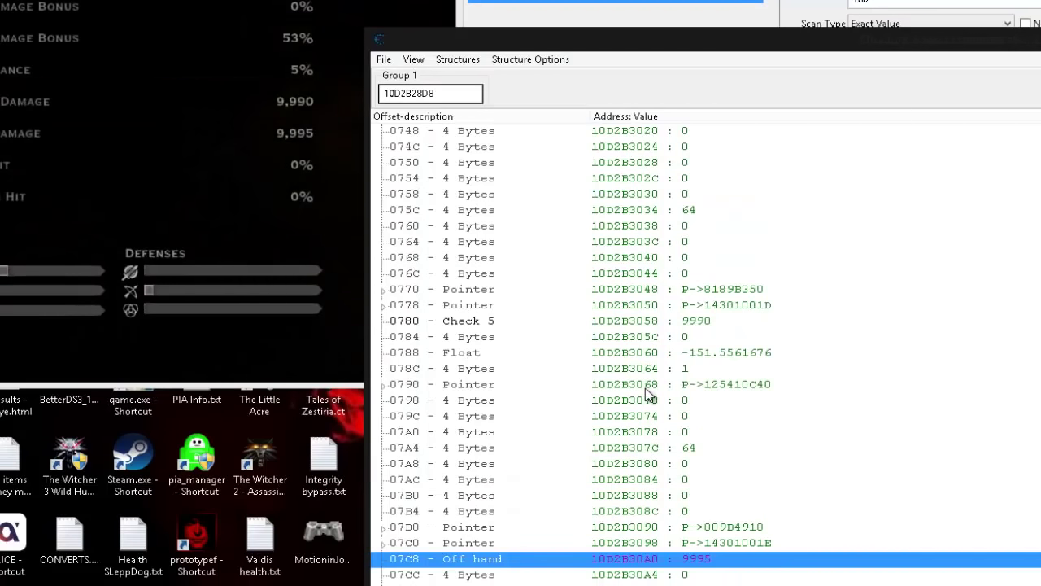
click(703, 321)
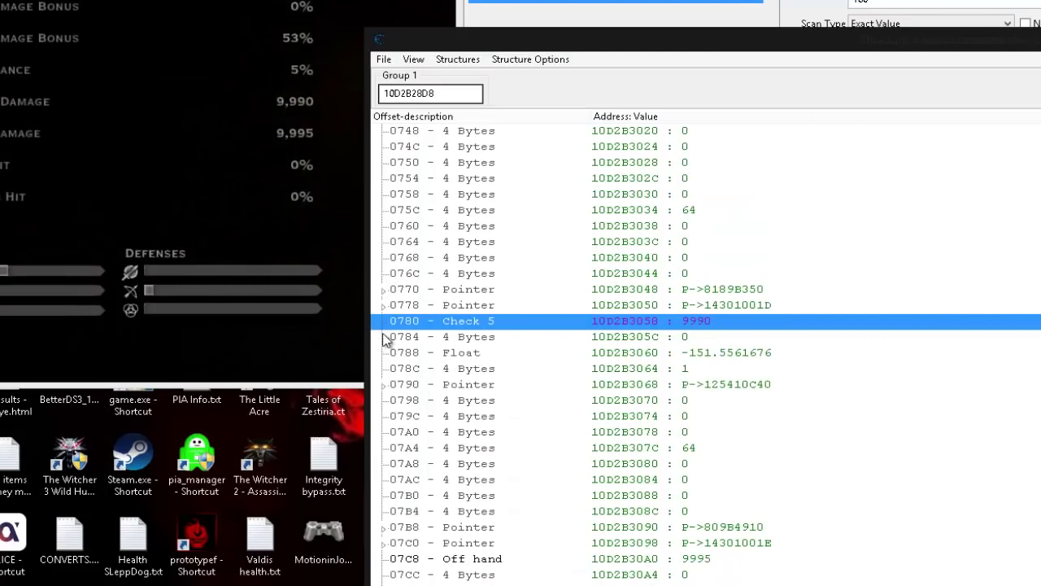
double_click(489, 322)
text(Main Hand)
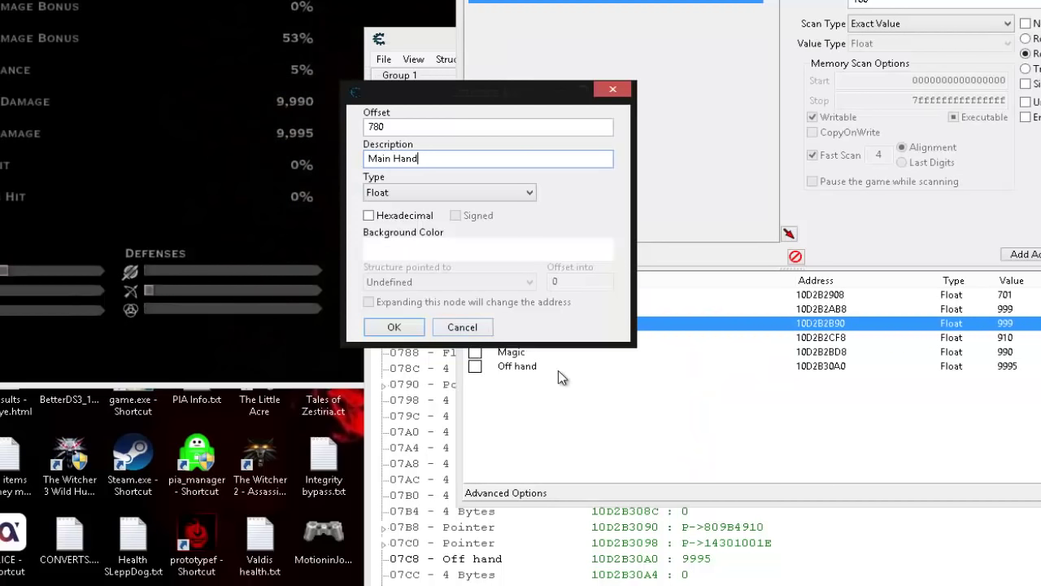
click(394, 327)
right_click(644, 327)
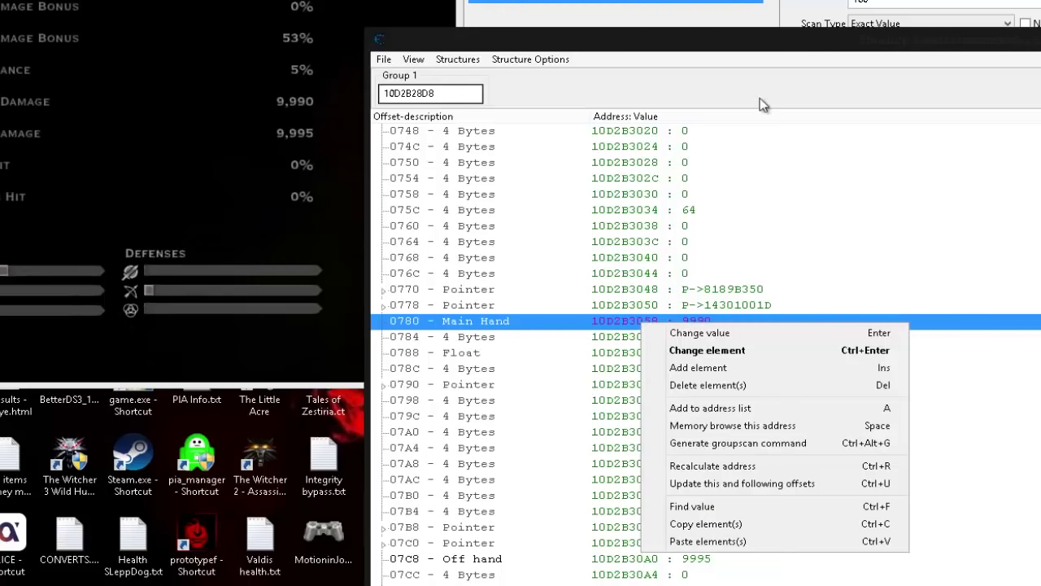
click(723, 409)
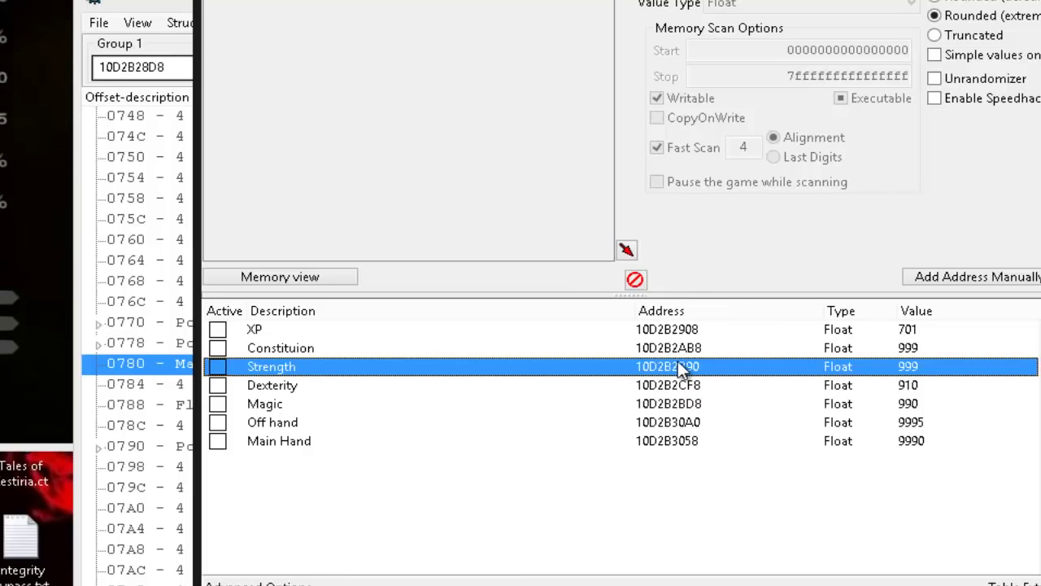
Look through the dissected structure past offset 1080 for further floats that could be stats.
click(161, 8)
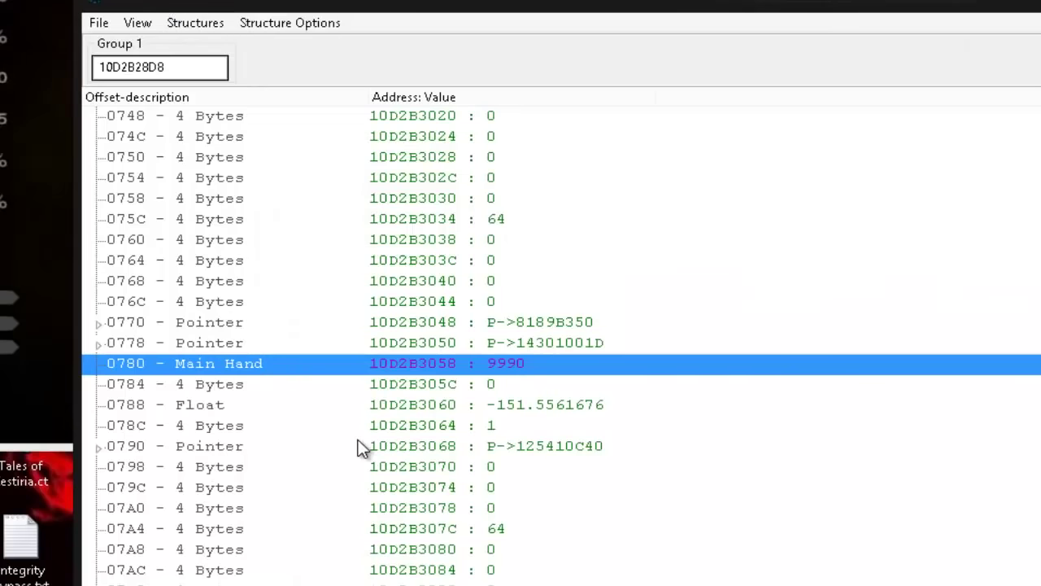
scroll(358, 439, up, 15)
scroll(358, 445, down, 20)
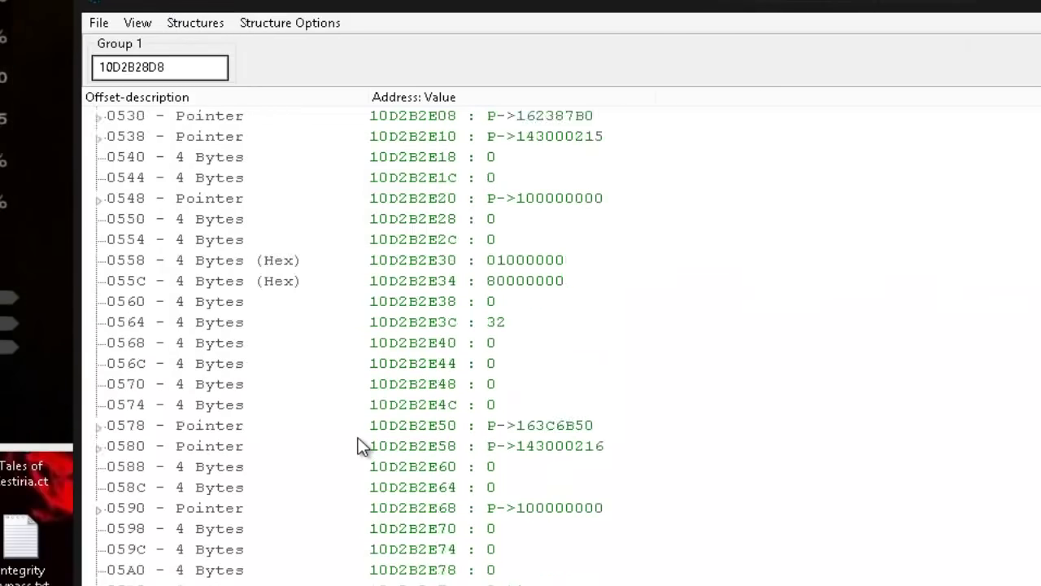
scroll(358, 446, down, 20)
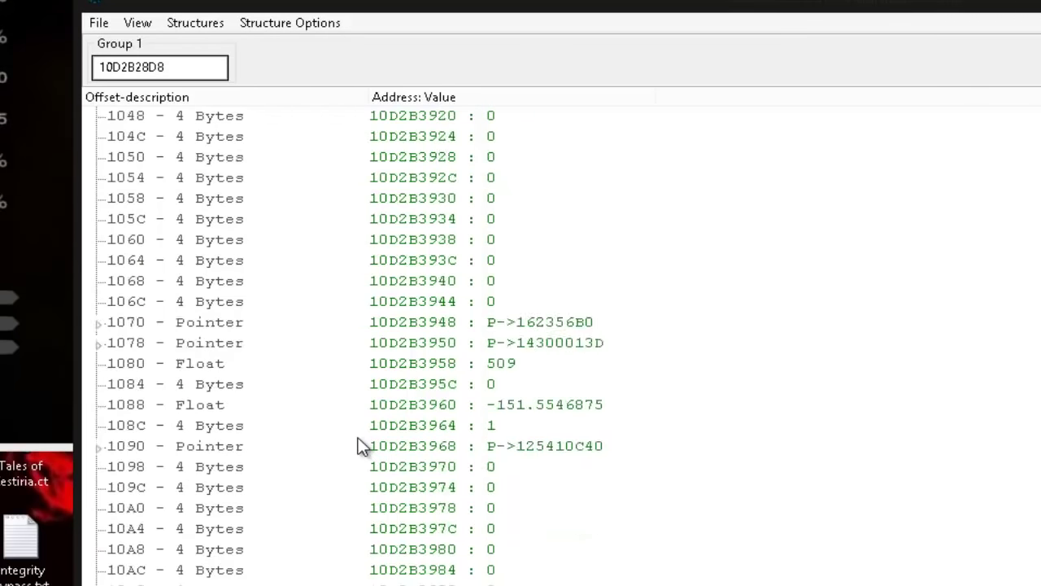
scroll(358, 446, down, 5)
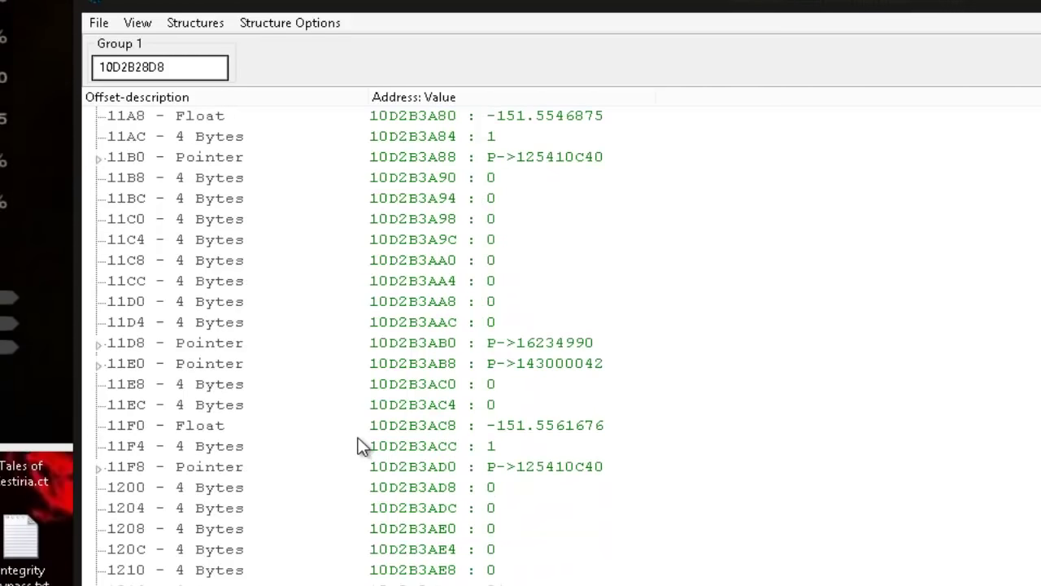
Switch to the game and examine the remaining attributes, including the health and maximum mana/stamina values, for numbers to match.
click(37, 203)
scroll(33, 123, down, 10)
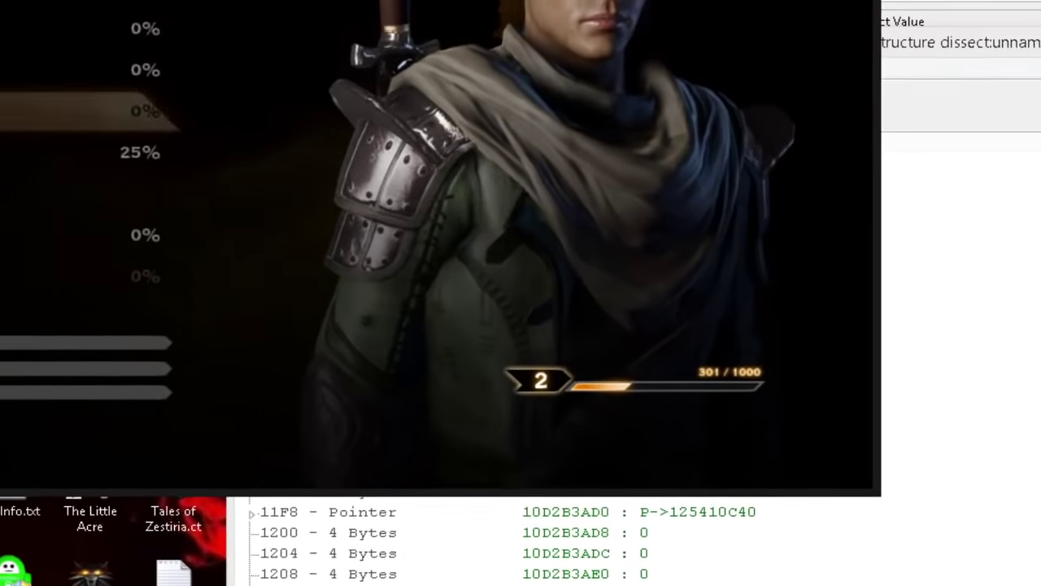
scroll(106, 135, down, 4)
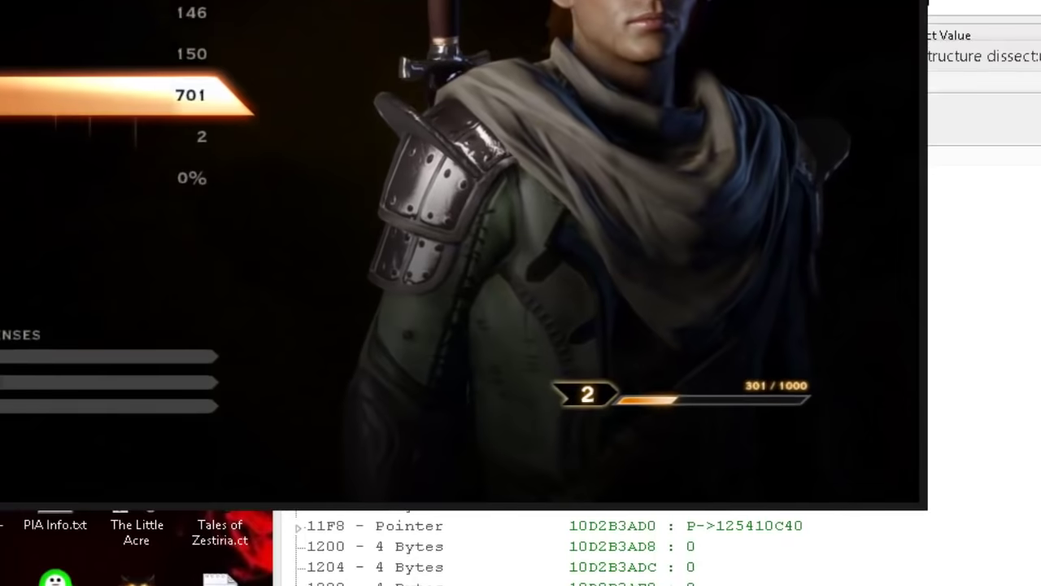
scroll(106, 134, up, 1)
key(Up)
key(Up)
key(Up)
key(Up)
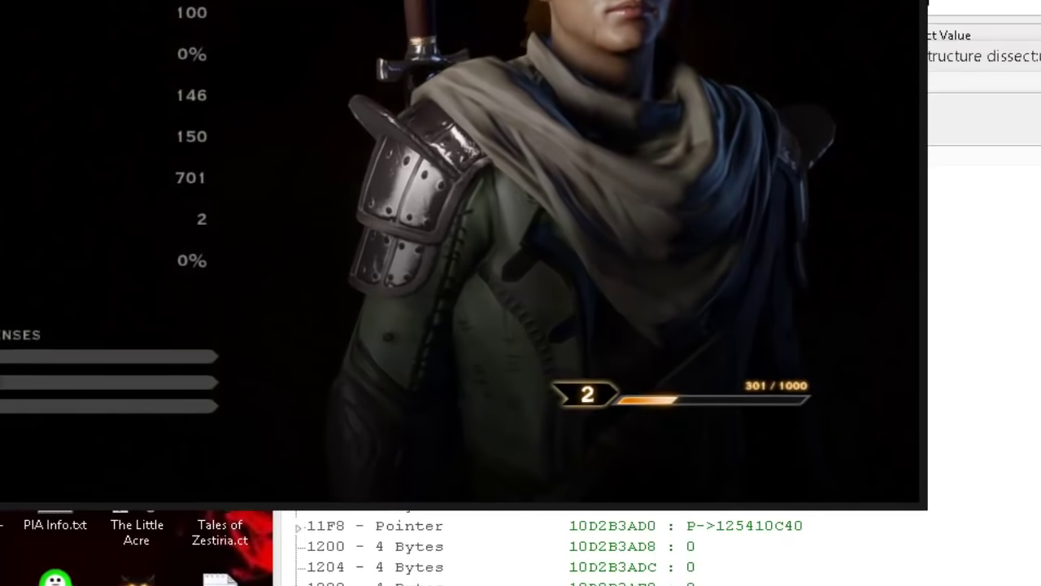
key(Down)
key(Down)
key(Down)
key(Down)
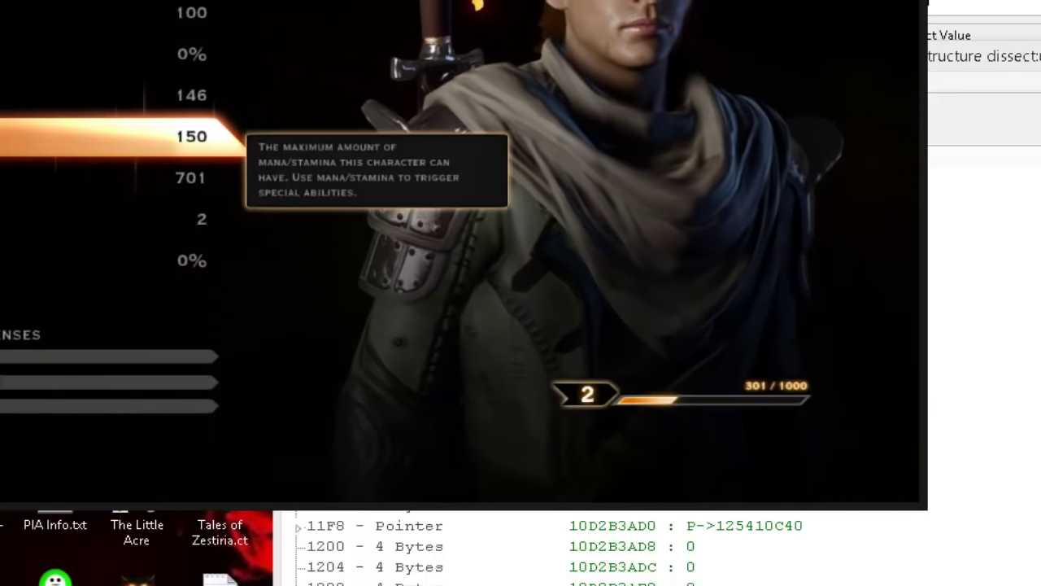
scroll(106, 137, up, 3)
key(Up)
key(Up)
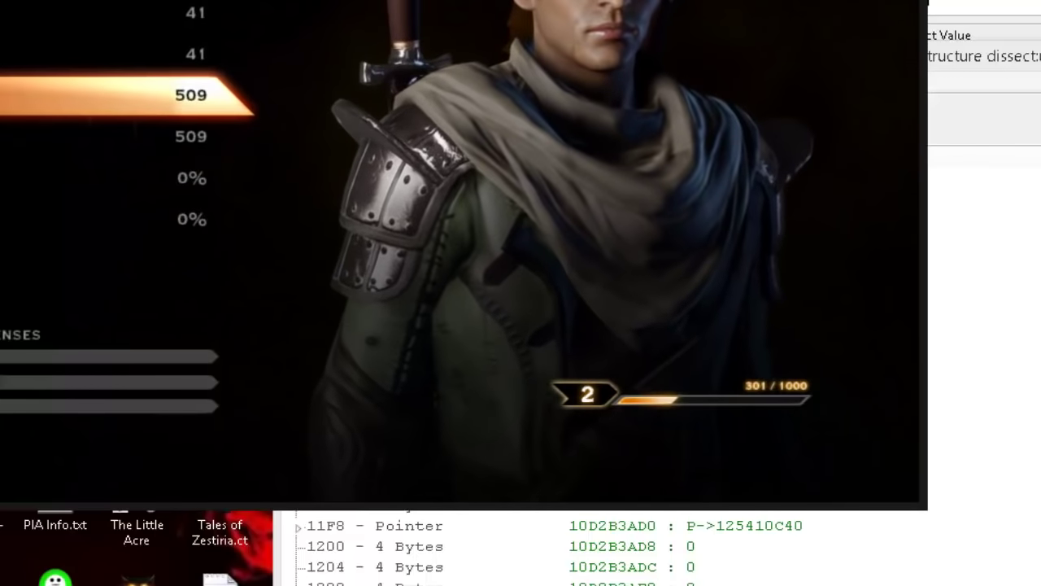
key(Down)
key(Up)
Return to the Cheat Engine structure, find the float at offset 1080 and describe it as "Health".
key(alt+Tab)
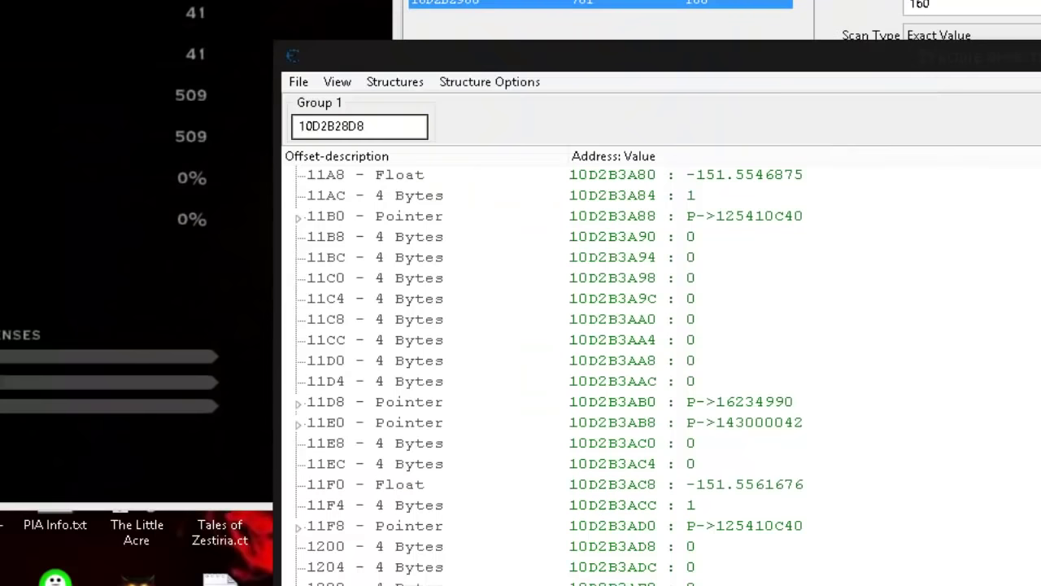
scroll(779, 390, down, 12)
scroll(780, 389, down, 20)
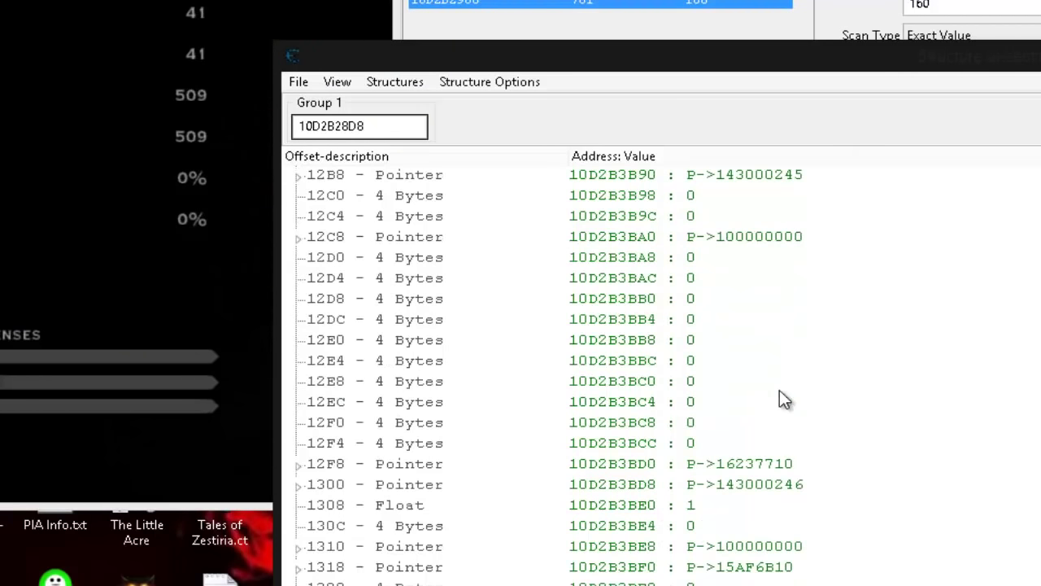
scroll(779, 390, up, 20)
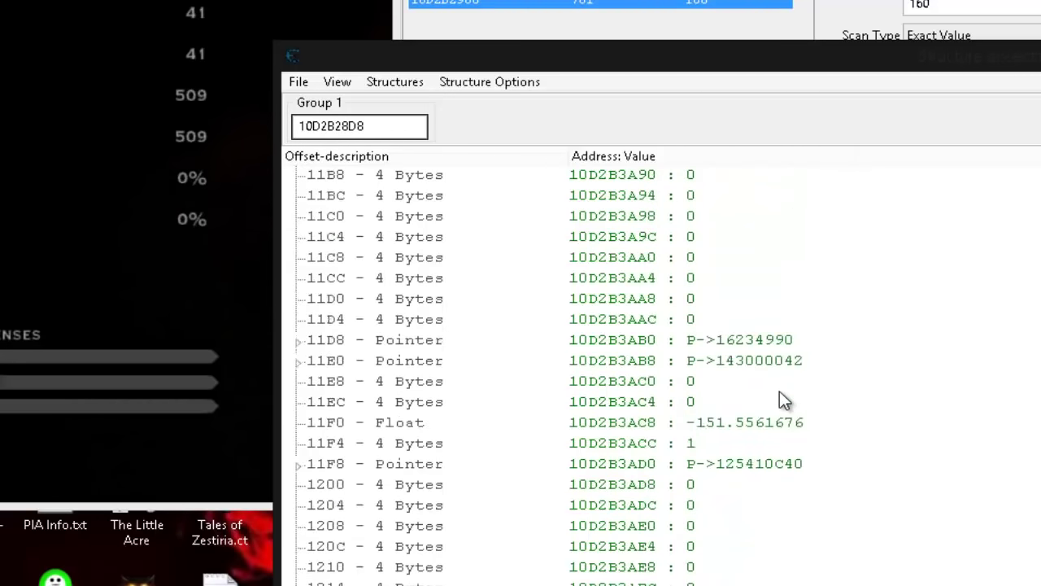
scroll(779, 390, up, 5)
scroll(780, 391, down, 4)
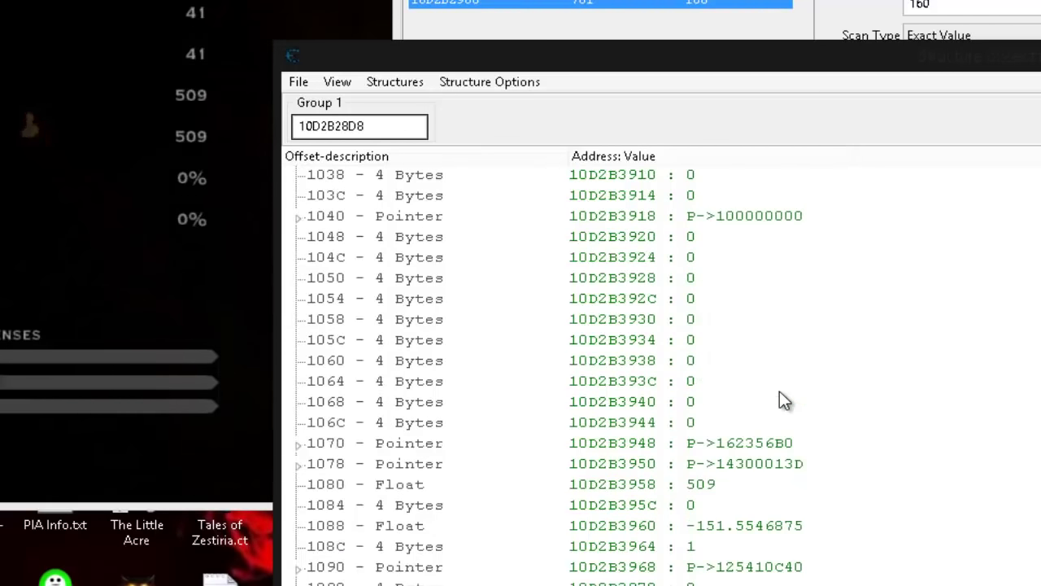
click(331, 488)
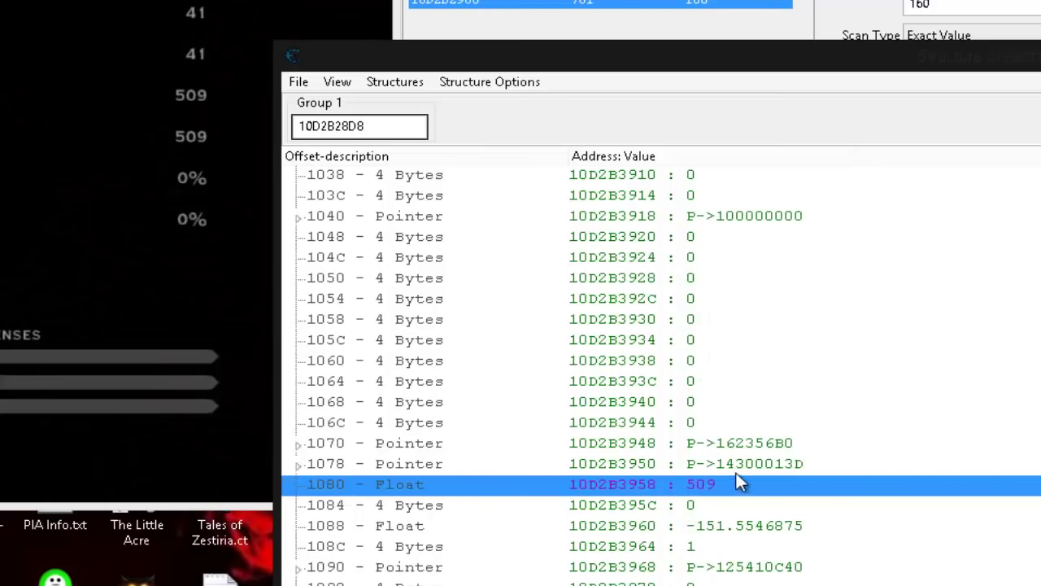
double_click(701, 489)
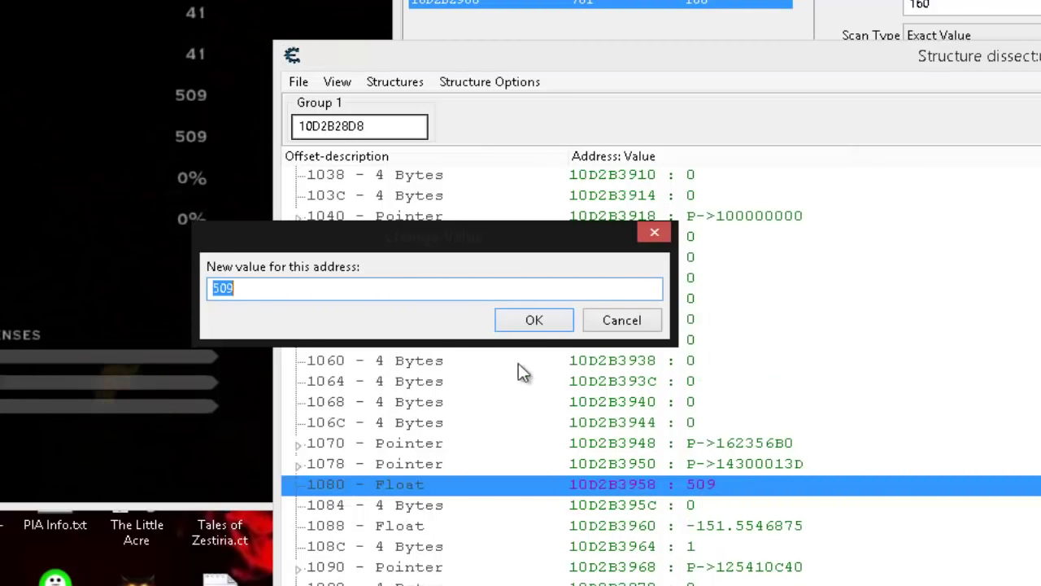
click(568, 329)
double_click(412, 481)
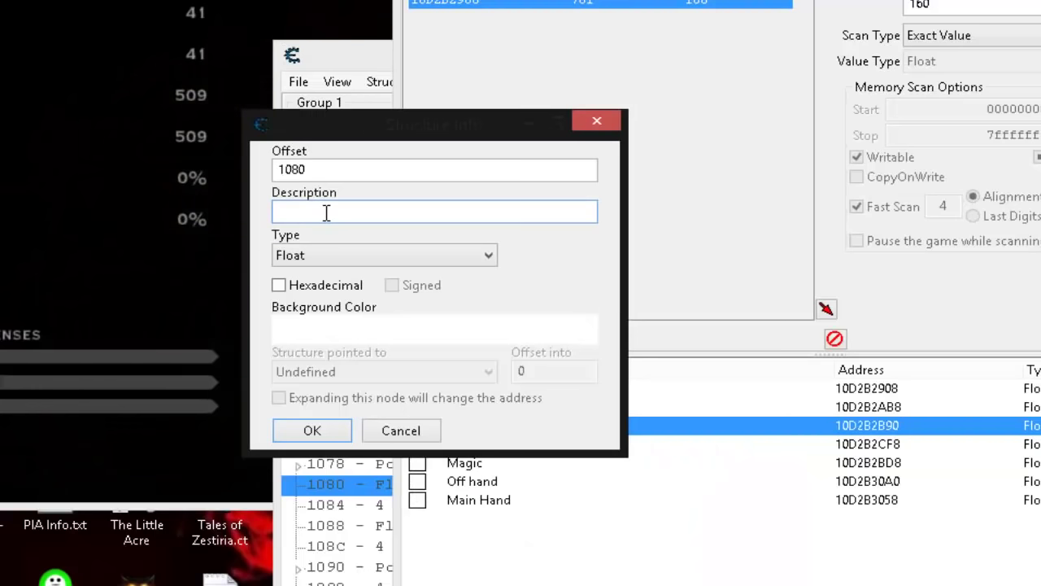
text(Health)
click(309, 431)
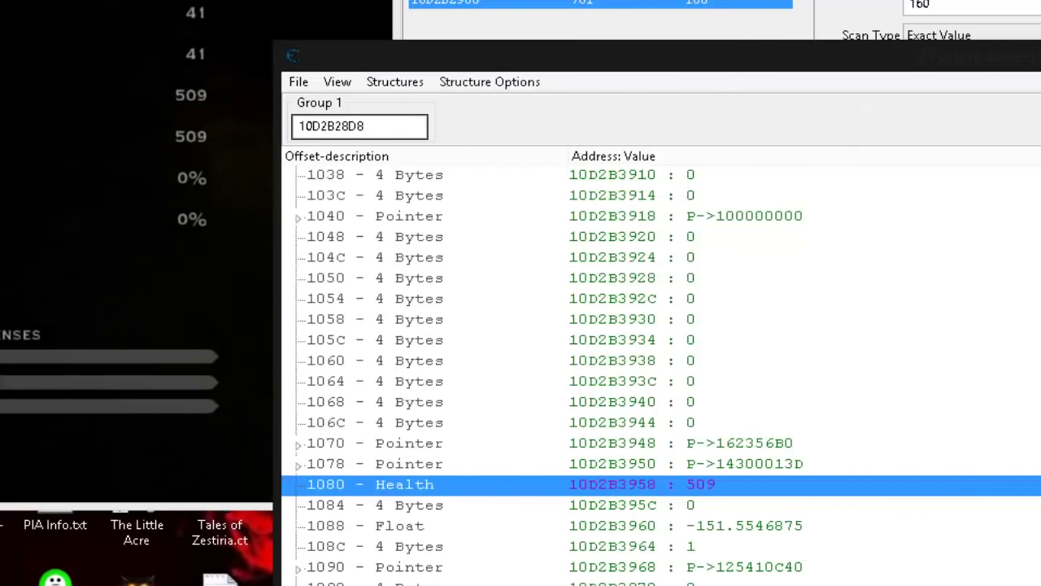
Add the Health element at offset 1080 to the address list and select its new entry there.
click(914, 24)
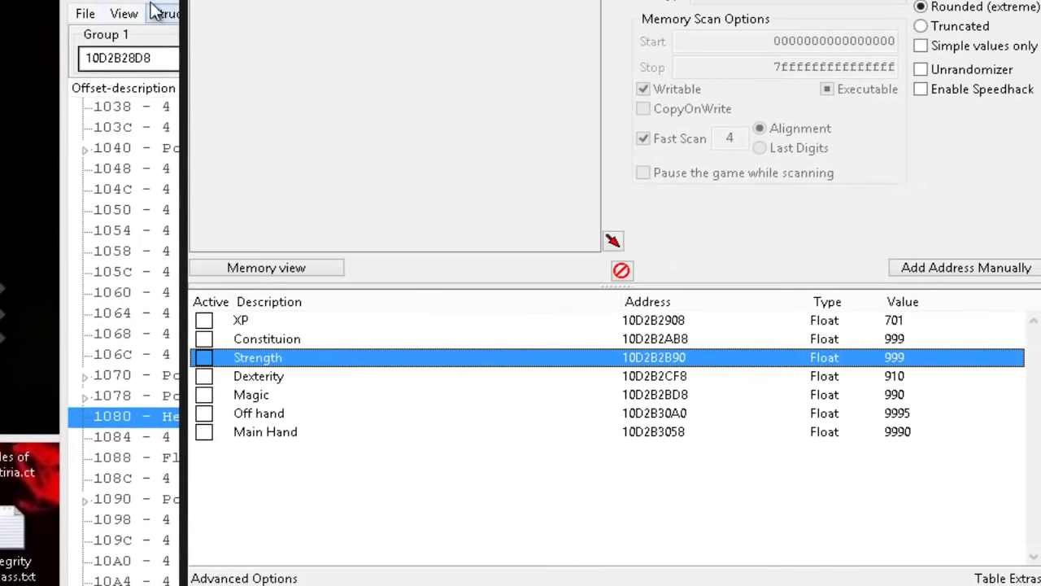
click(208, 21)
right_click(252, 430)
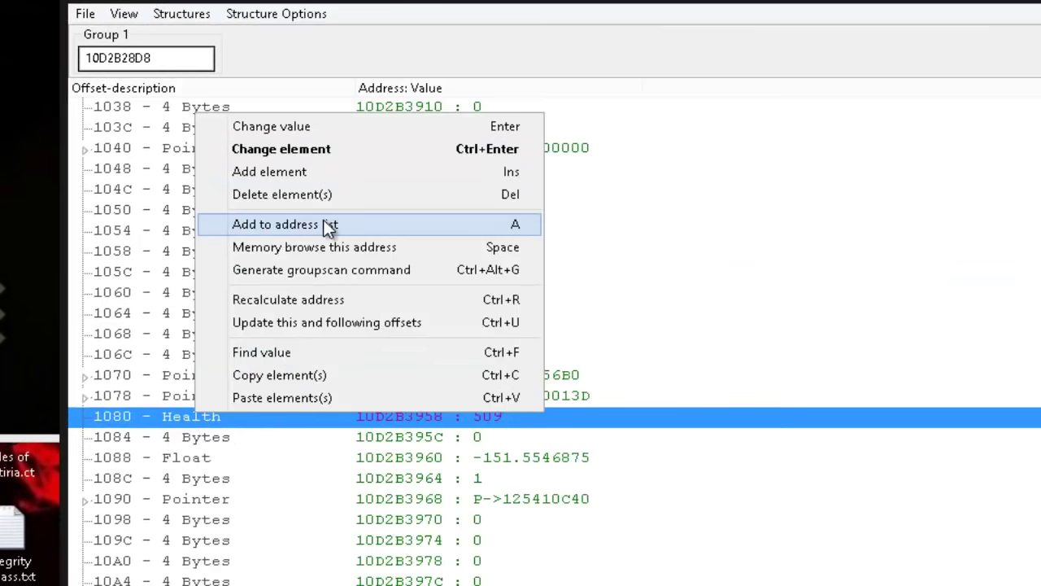
click(329, 225)
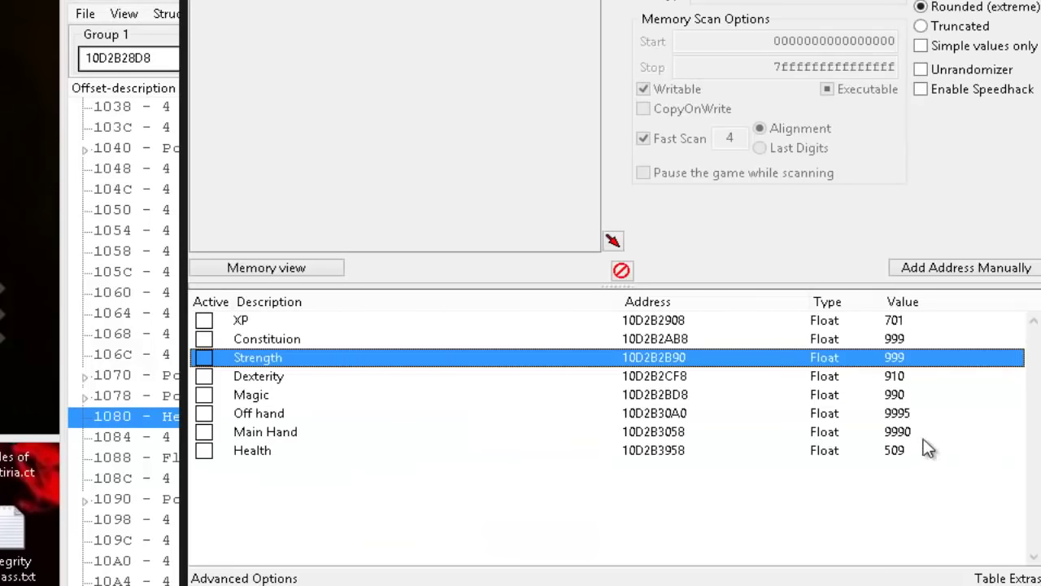
click(648, 450)
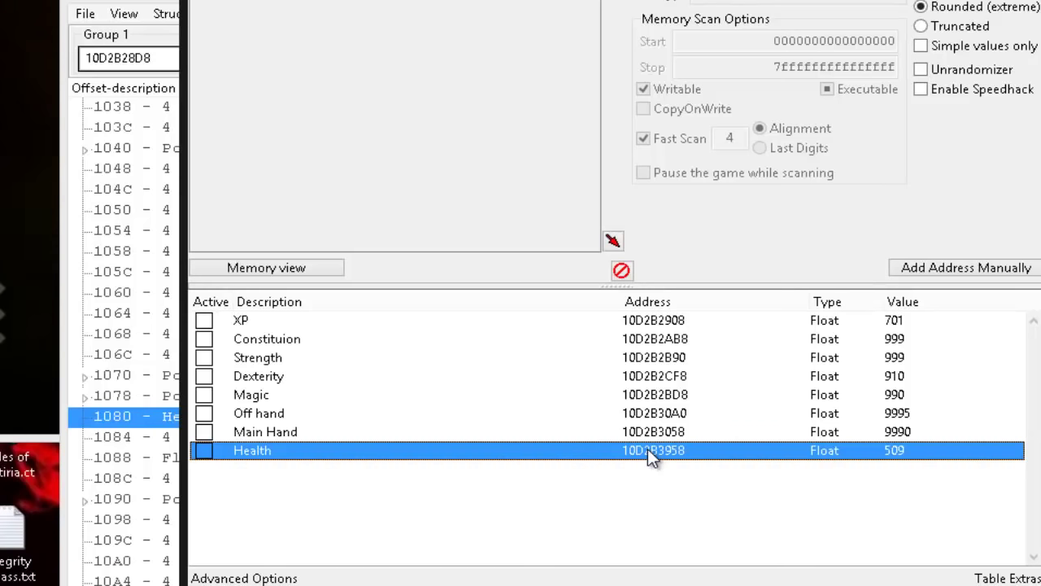
click(711, 485)
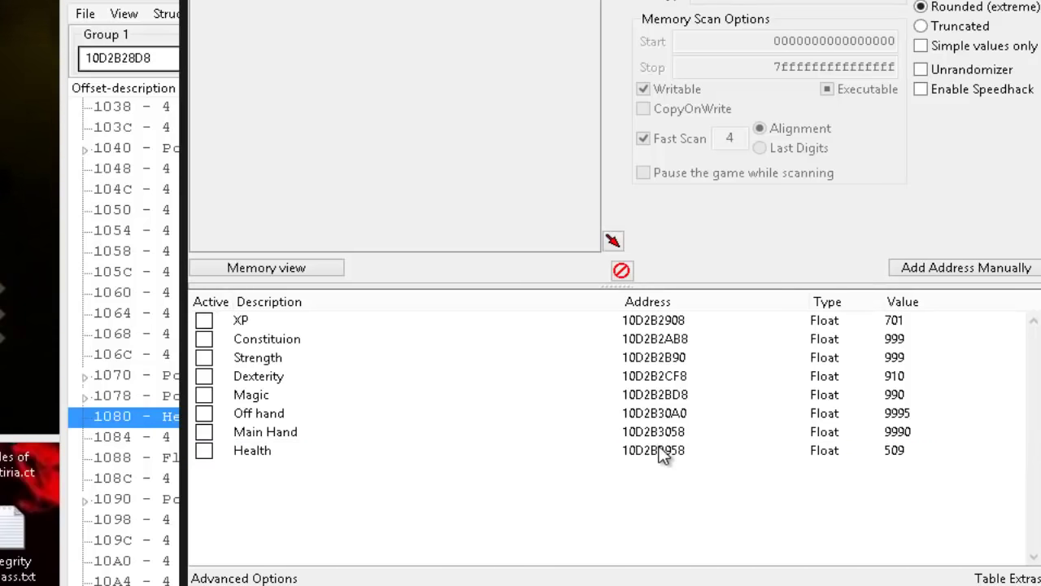
Copy the Health entry's address without changing the entry, and place the Calculator beside the address list.
double_click(663, 454)
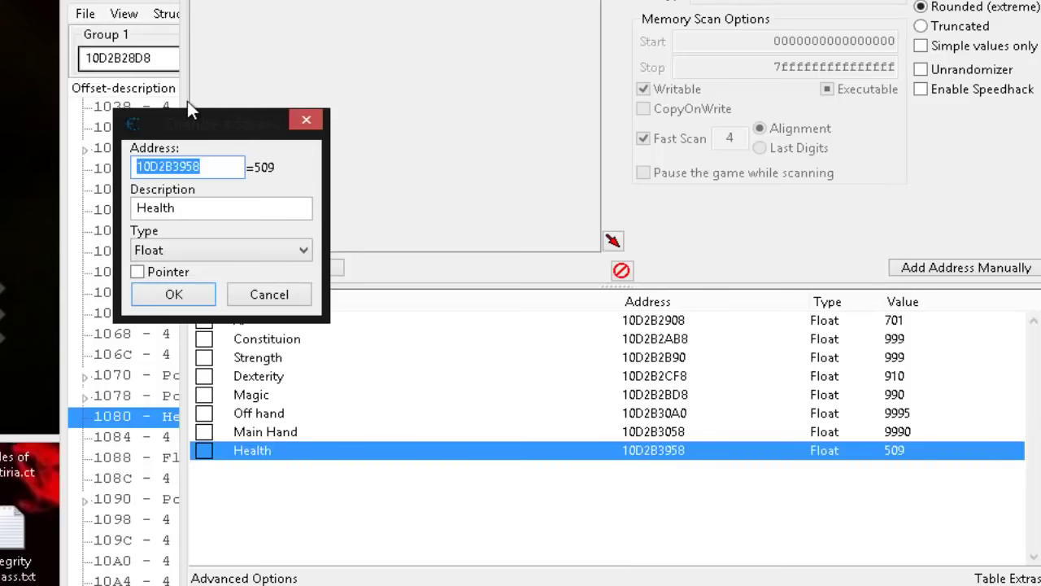
click(578, 23)
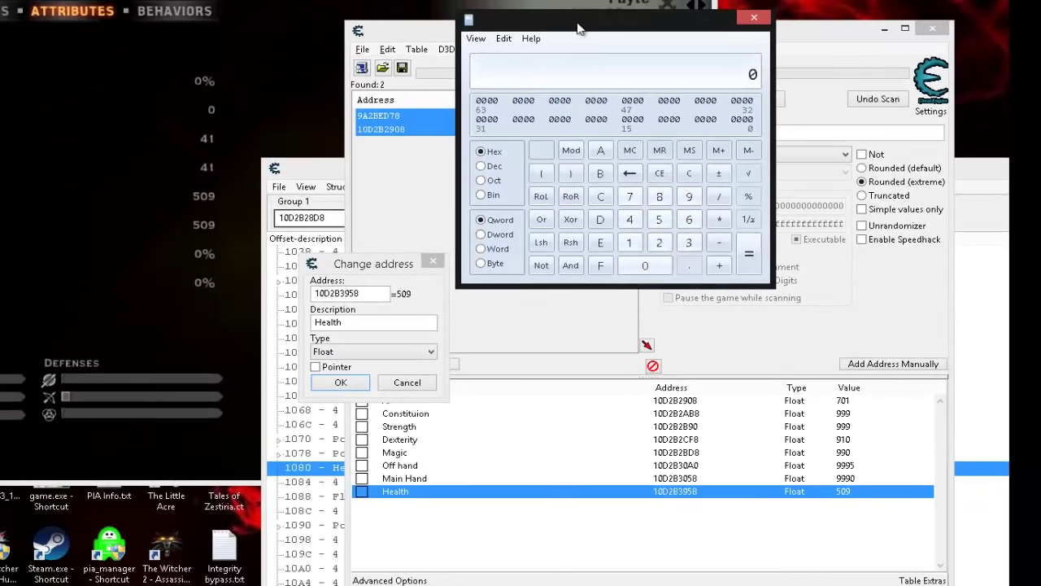
drag(577, 29, 114, 134)
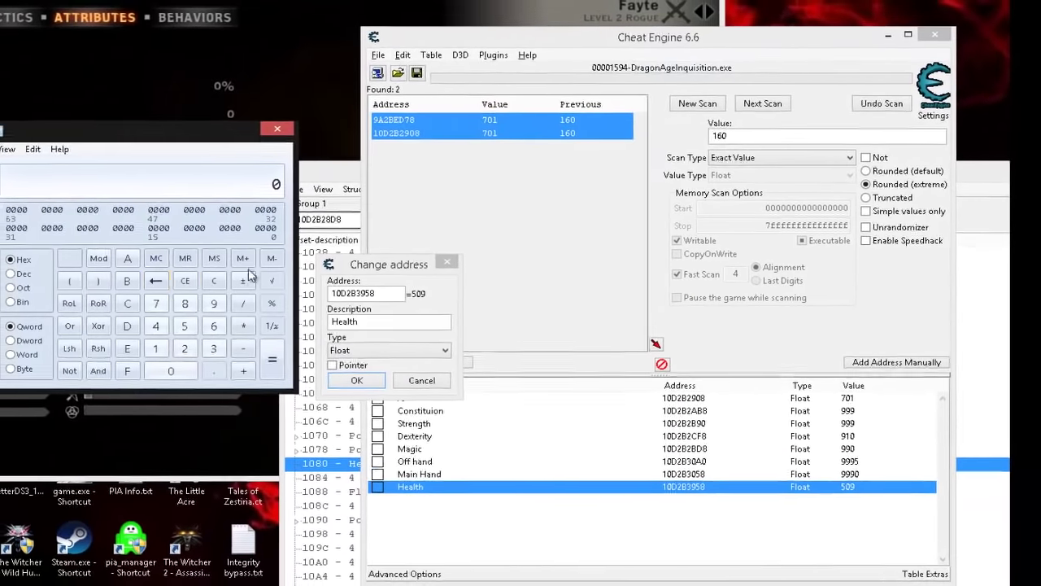
click(667, 518)
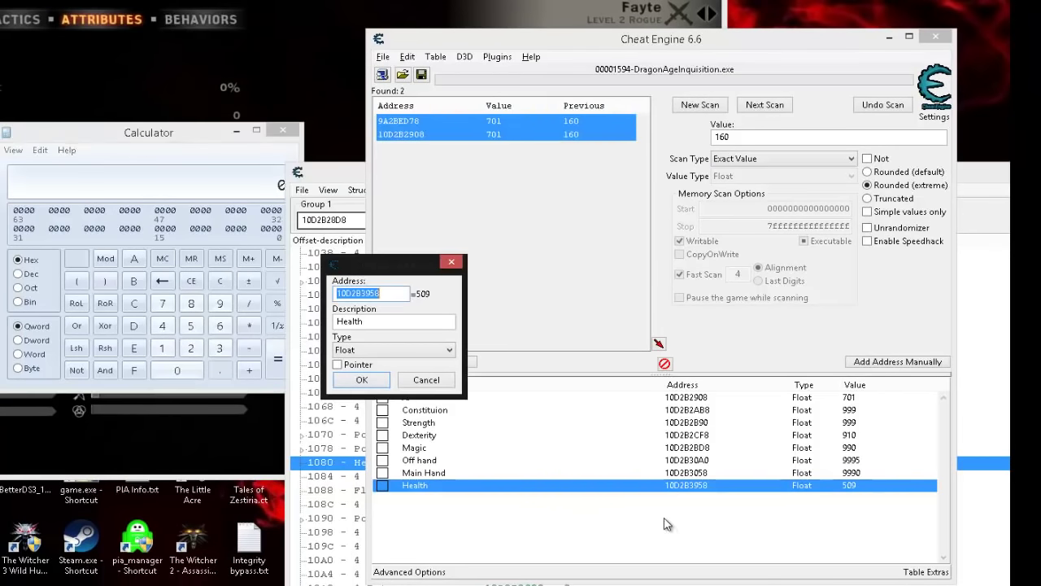
click(426, 380)
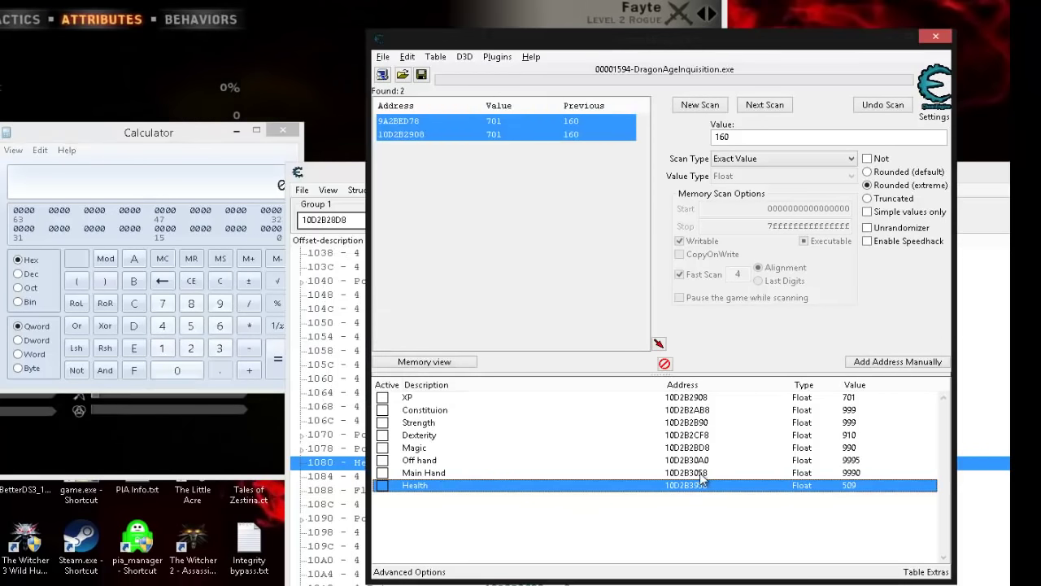
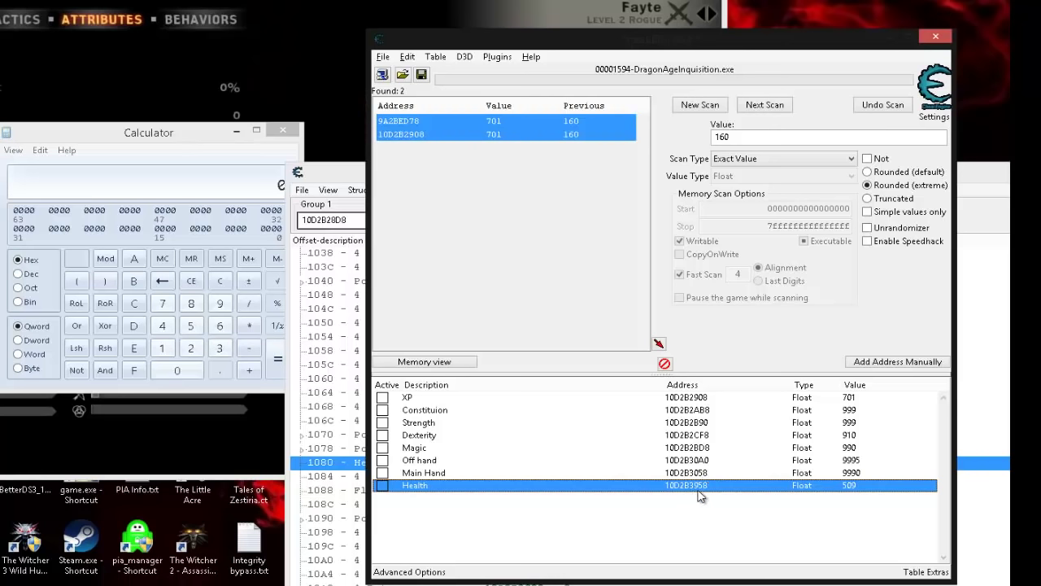
Calculate in hexadecimal the Health address 10D2B3958 minus the Main Hand address 10D2B3058.
click(705, 475)
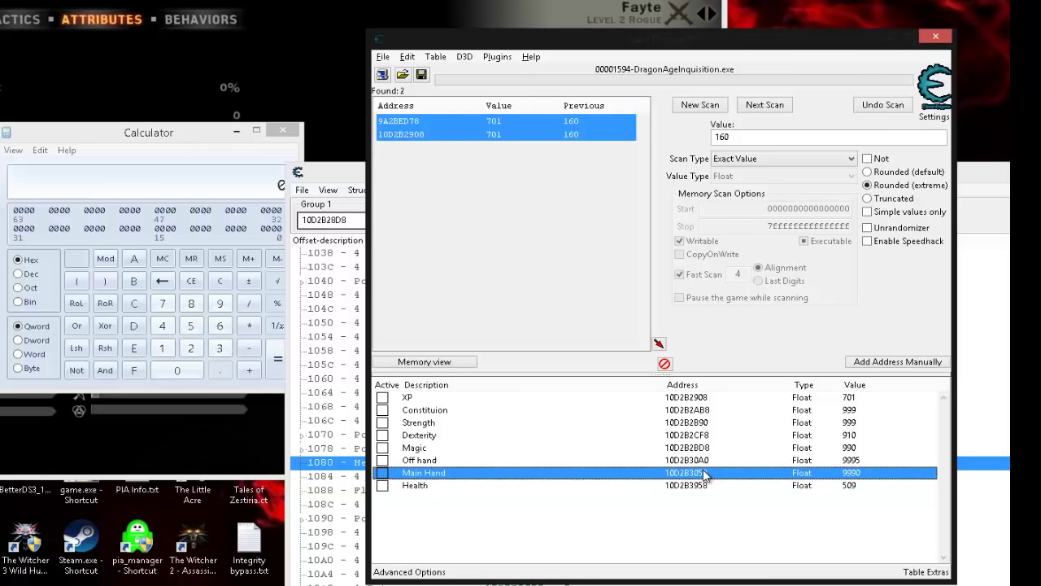
click(702, 462)
click(701, 487)
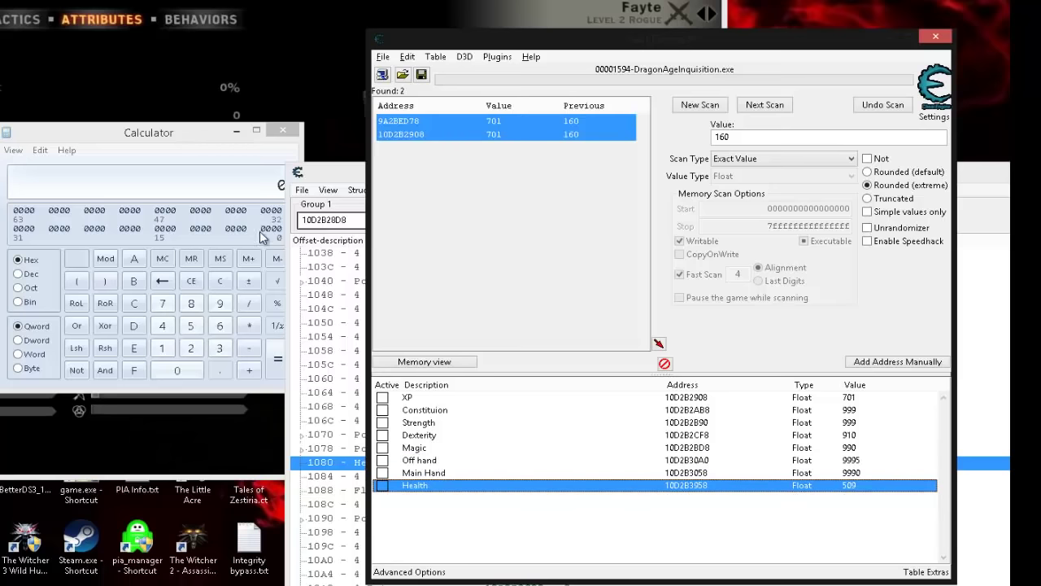
click(251, 170)
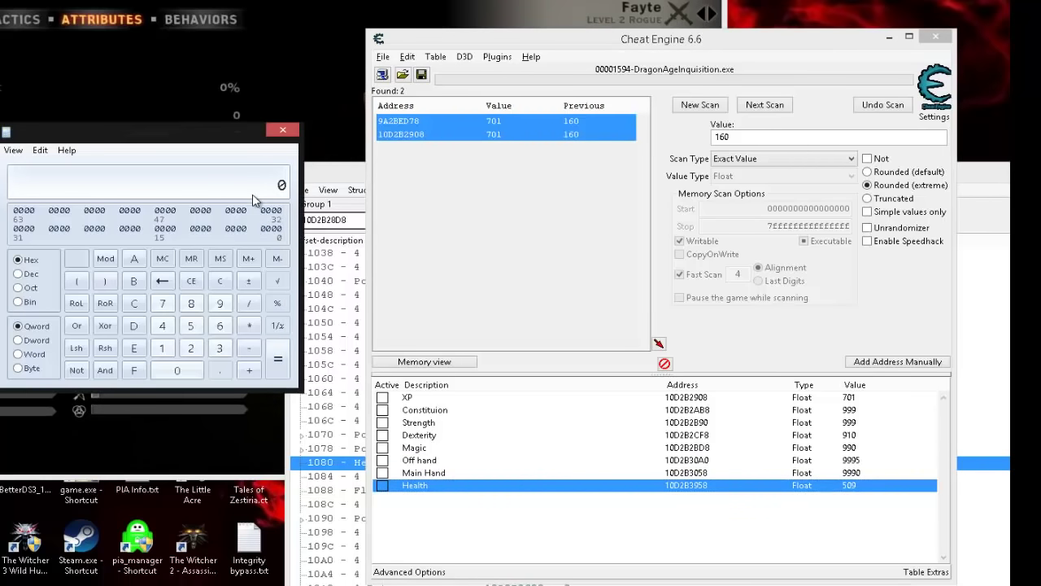
text(10D2B3958)
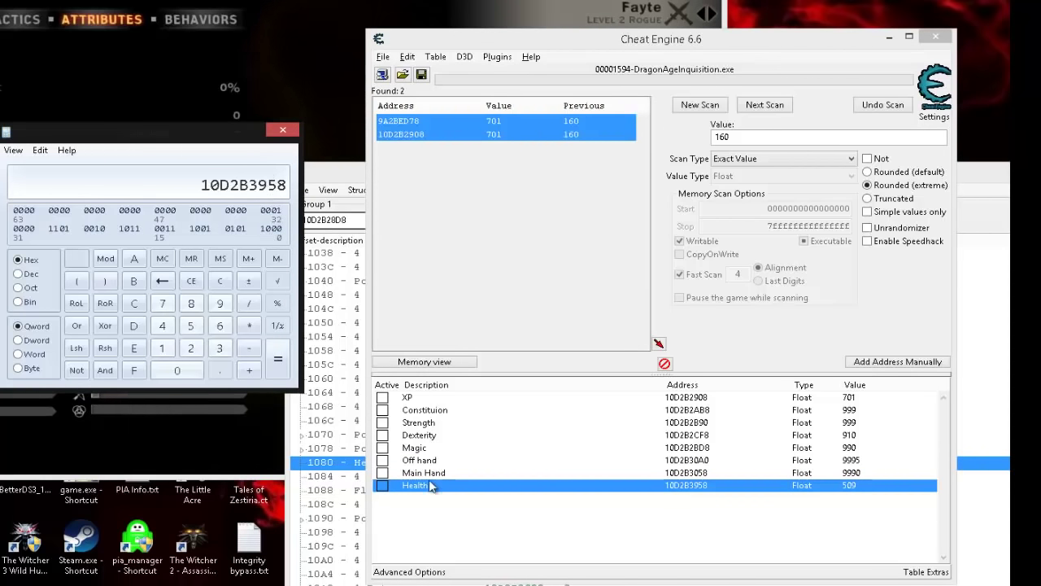
double_click(703, 473)
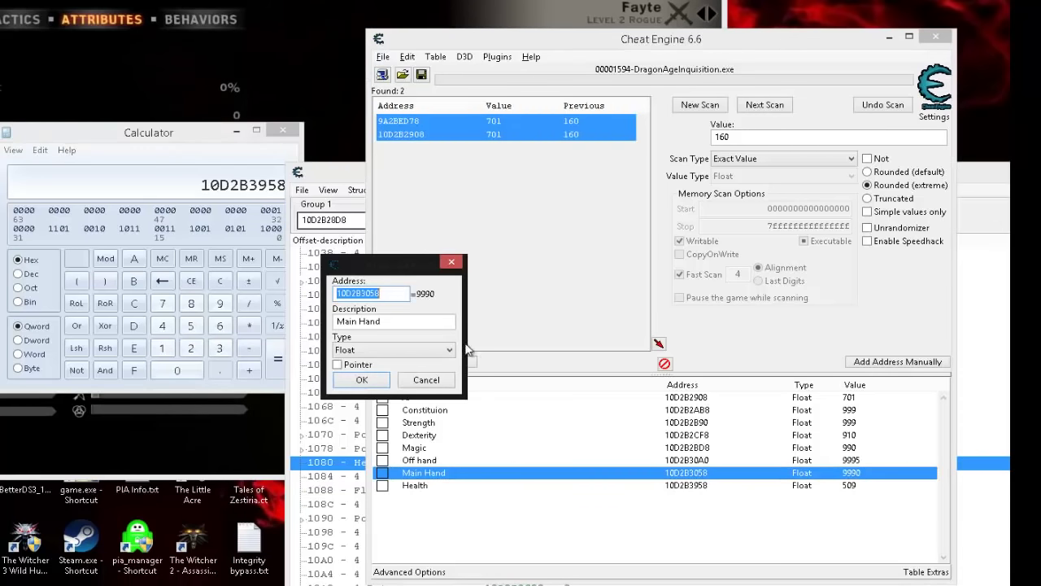
click(426, 380)
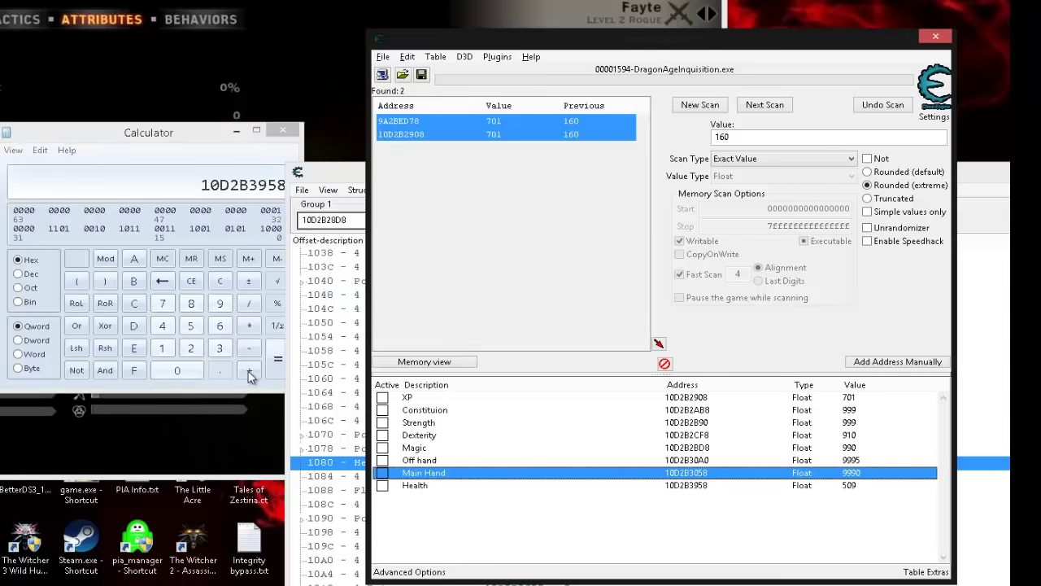
click(250, 350)
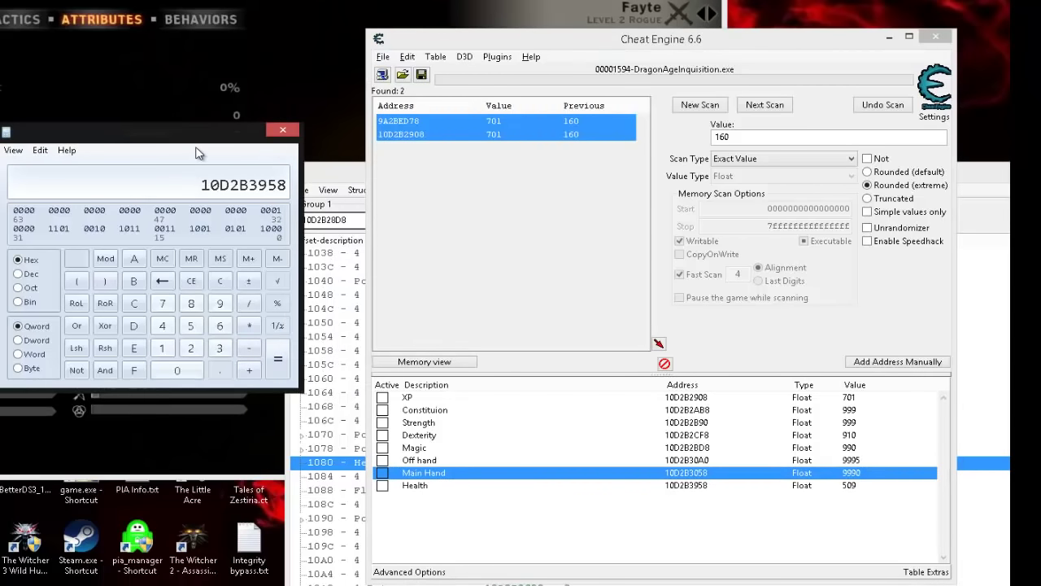
text(10D2B3058)
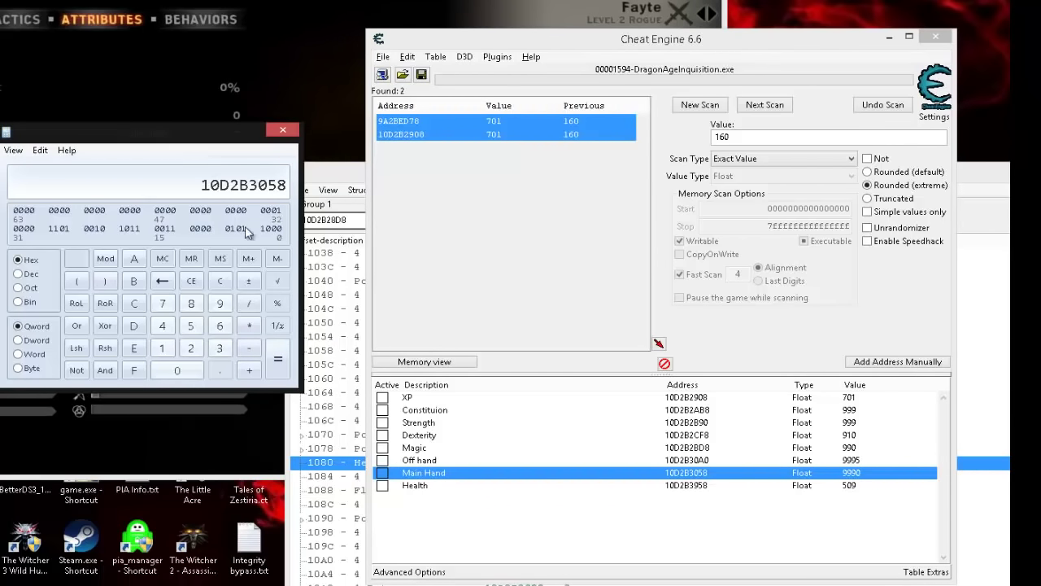
click(277, 371)
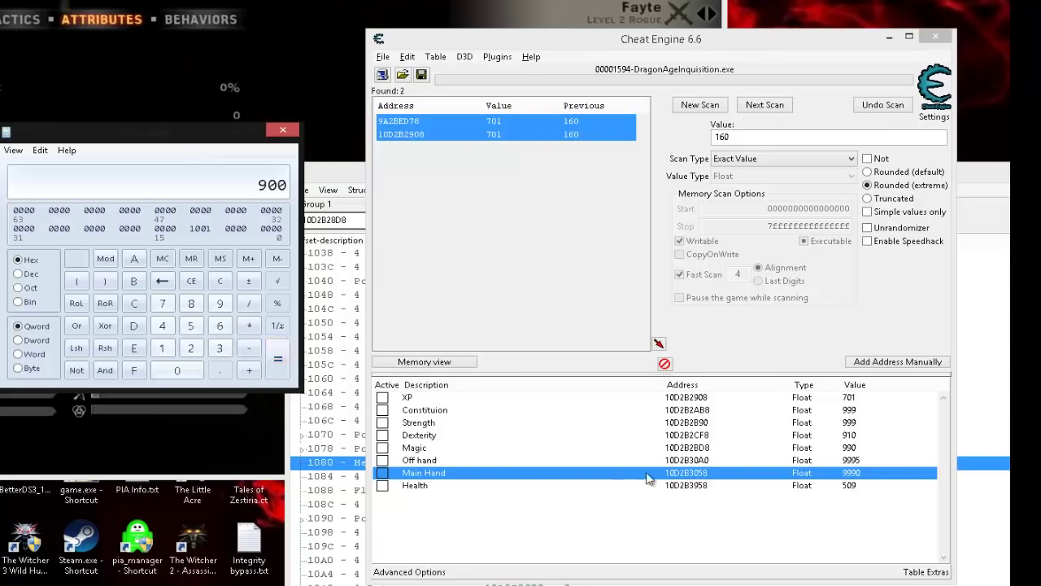
click(852, 488)
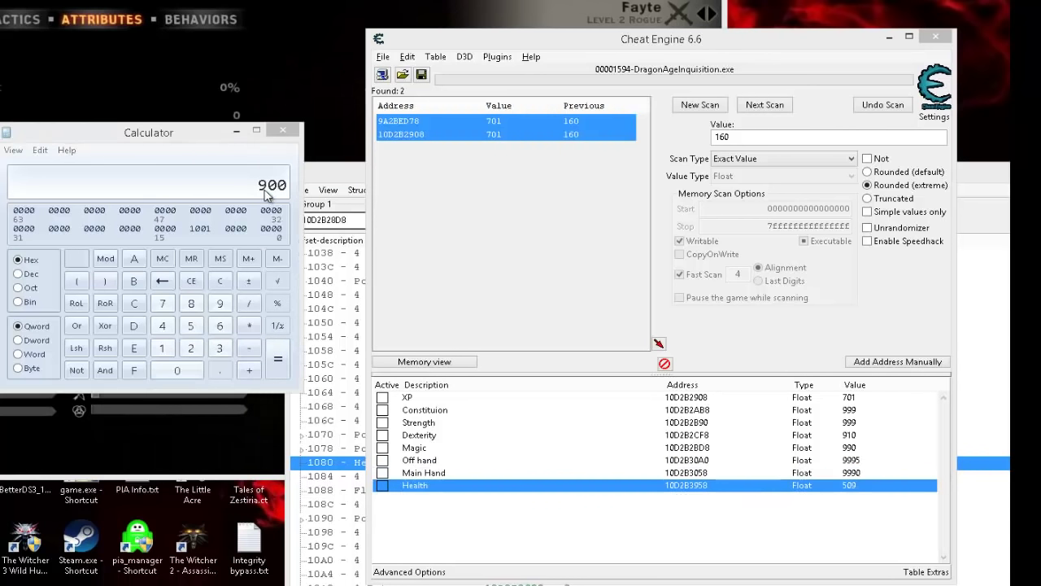
click(690, 475)
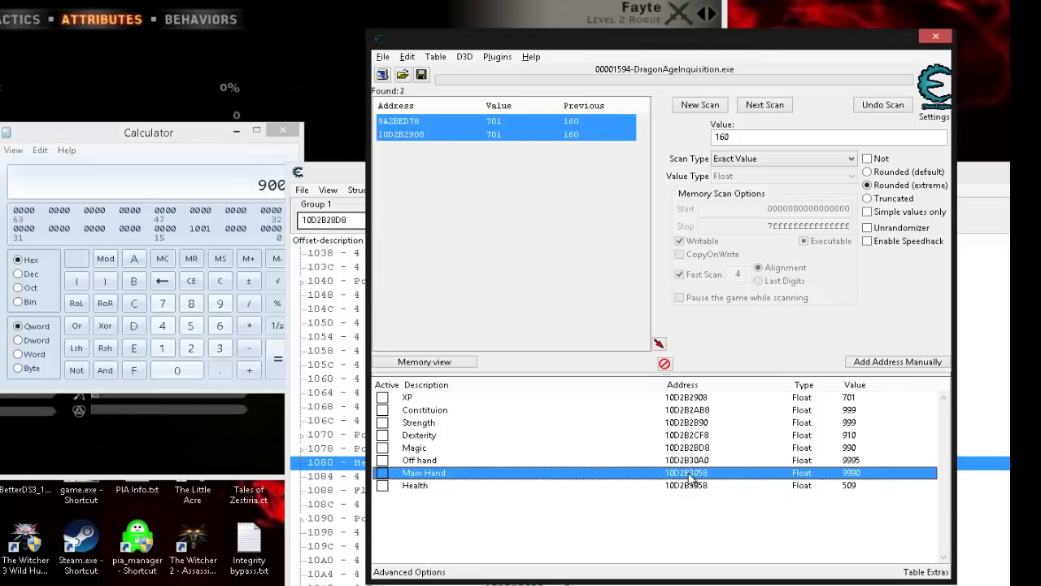
click(688, 487)
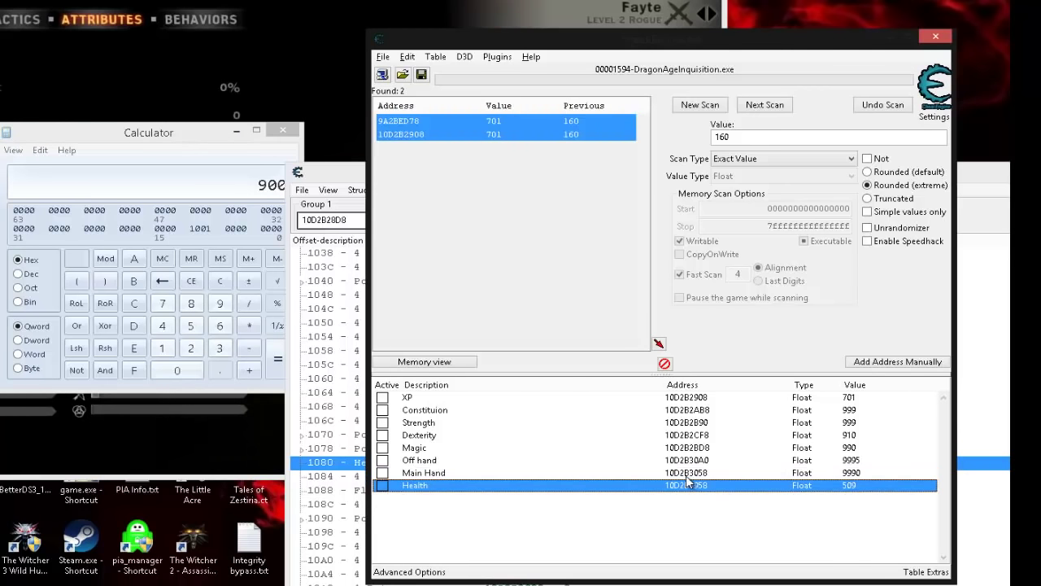
click(181, 127)
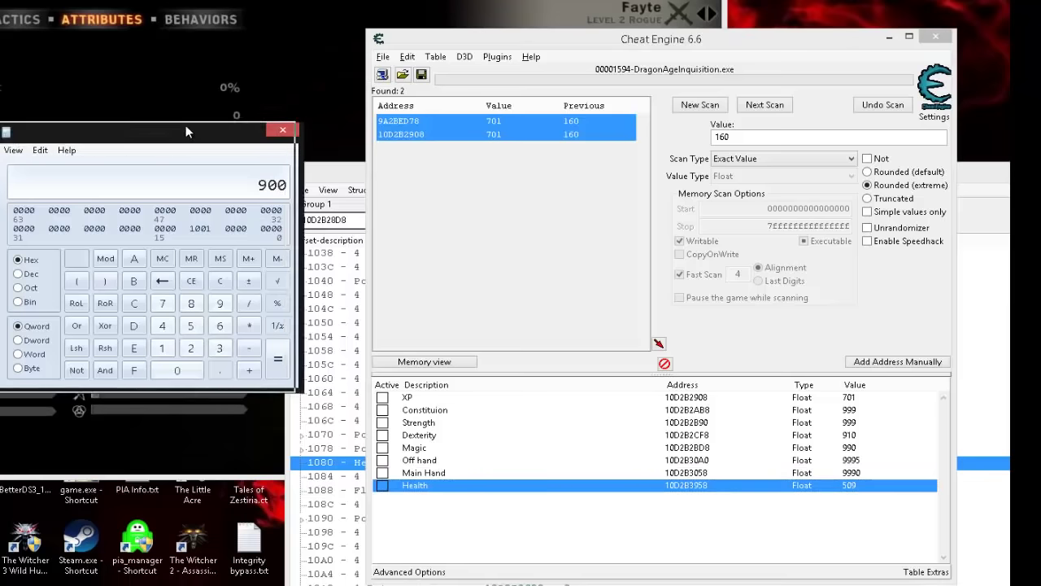
drag(181, 130, 158, 130)
Copy the Health address and manually add a Float entry at 10D2B3958-900 to the address list.
double_click(686, 484)
key(ctrl+c)
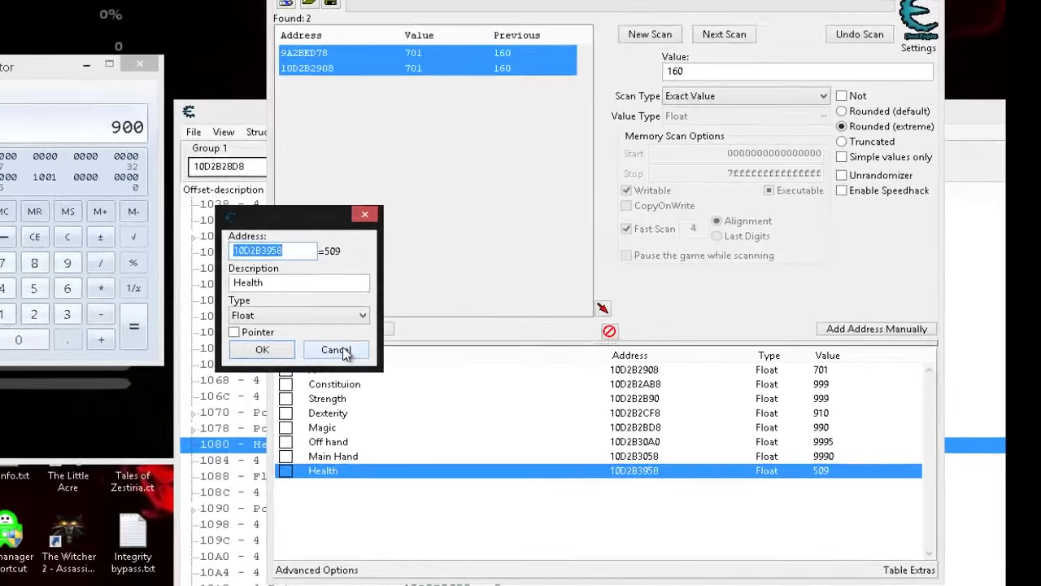
click(427, 379)
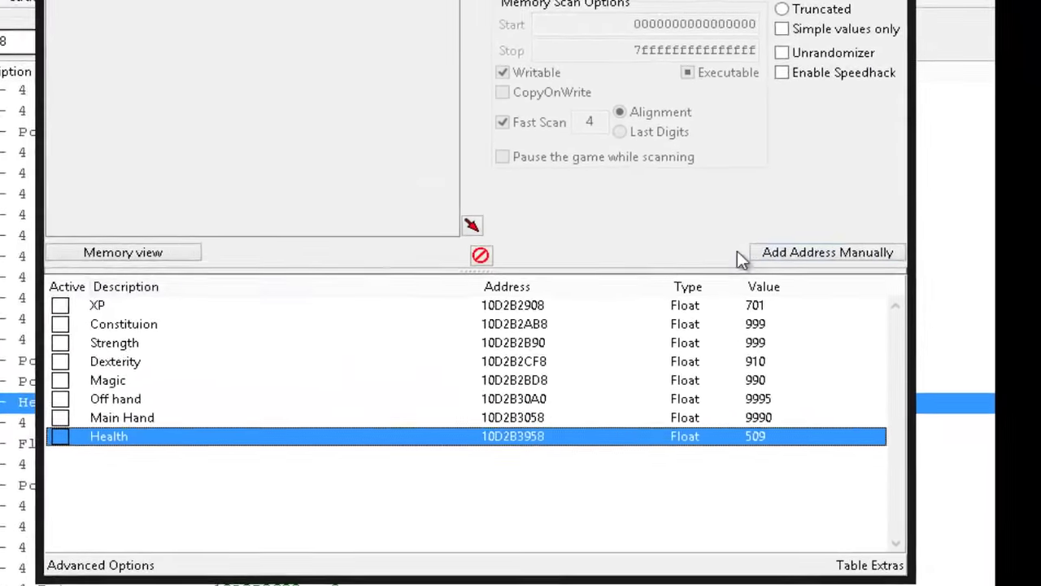
click(802, 202)
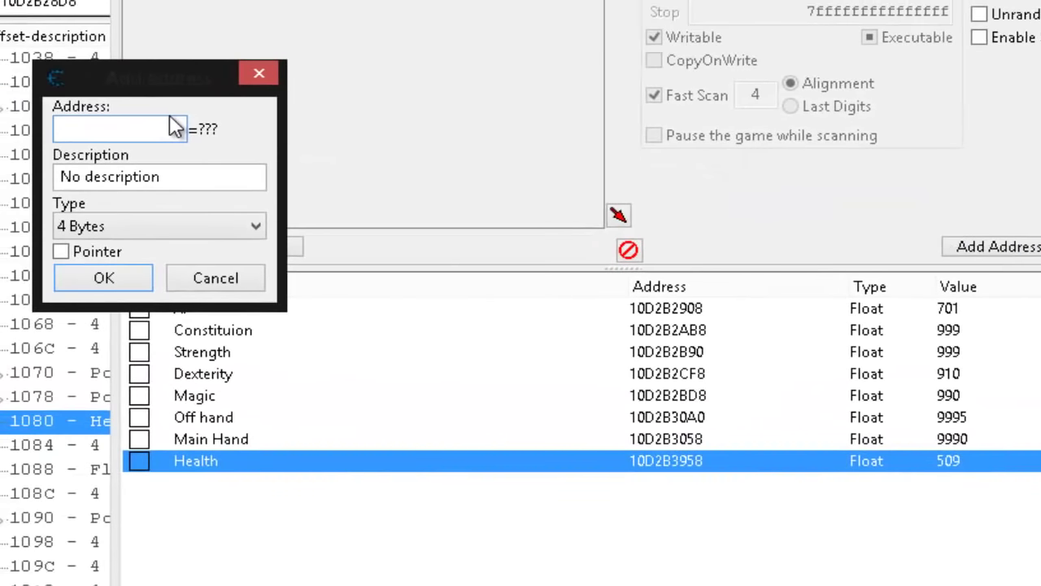
key(ctrl+v)
text(-)
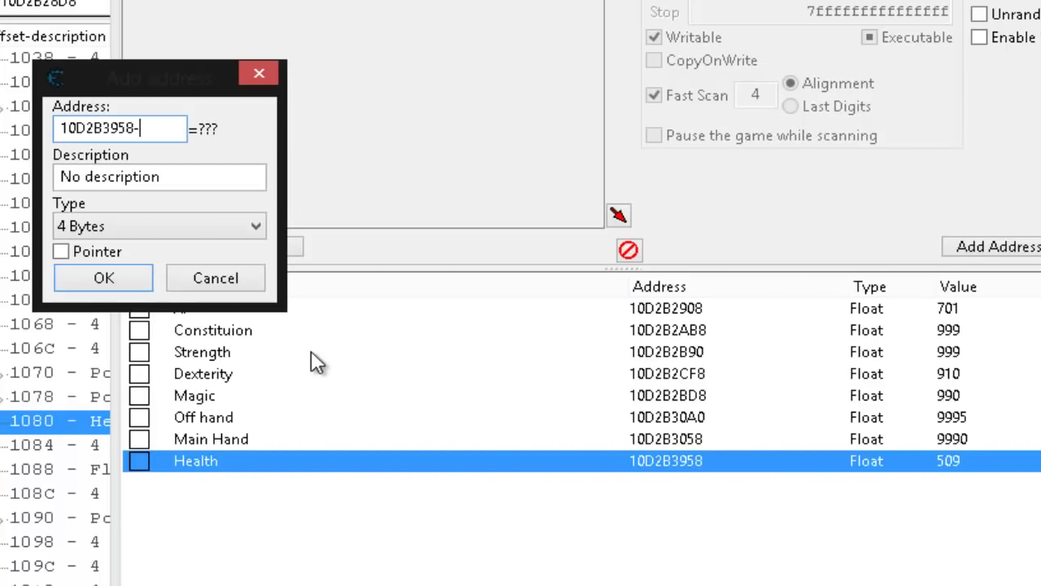
text(900)
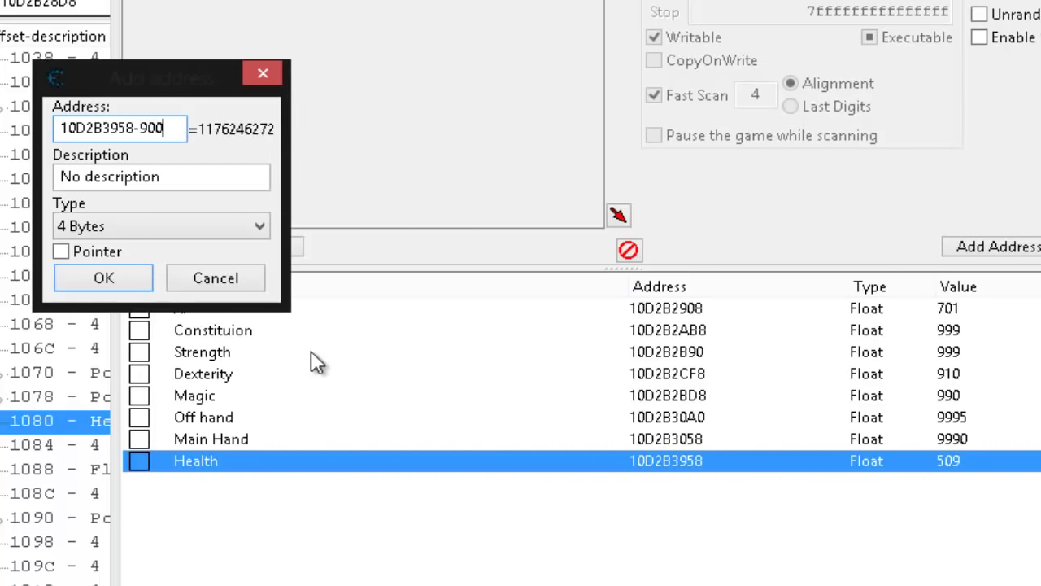
click(112, 232)
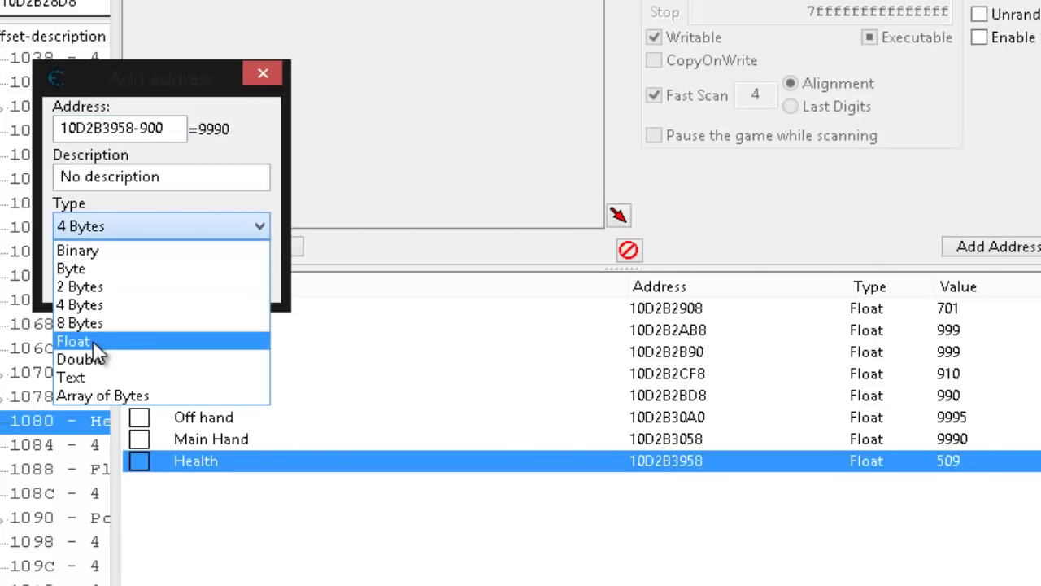
click(95, 343)
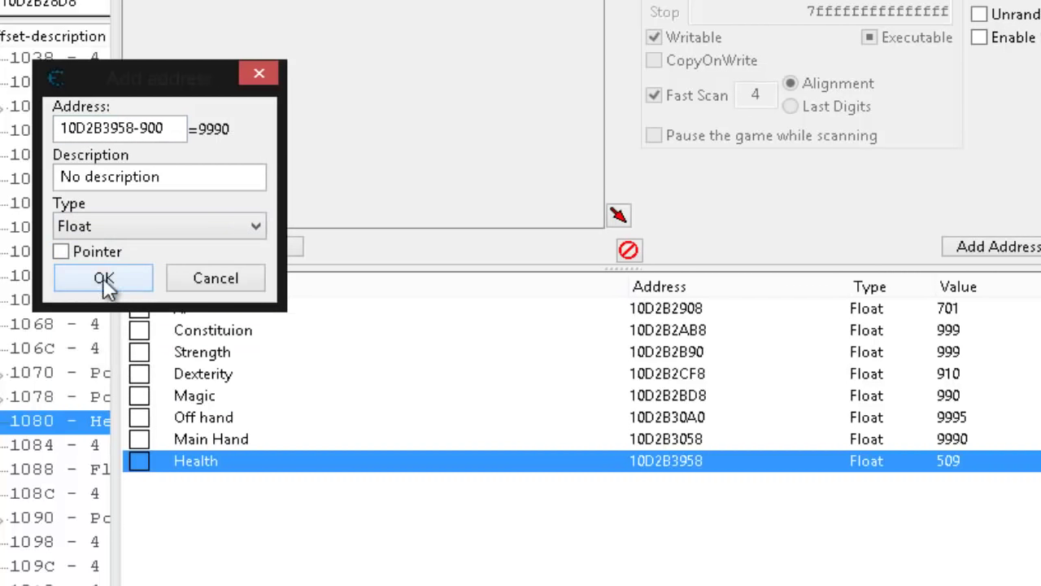
click(102, 274)
click(683, 483)
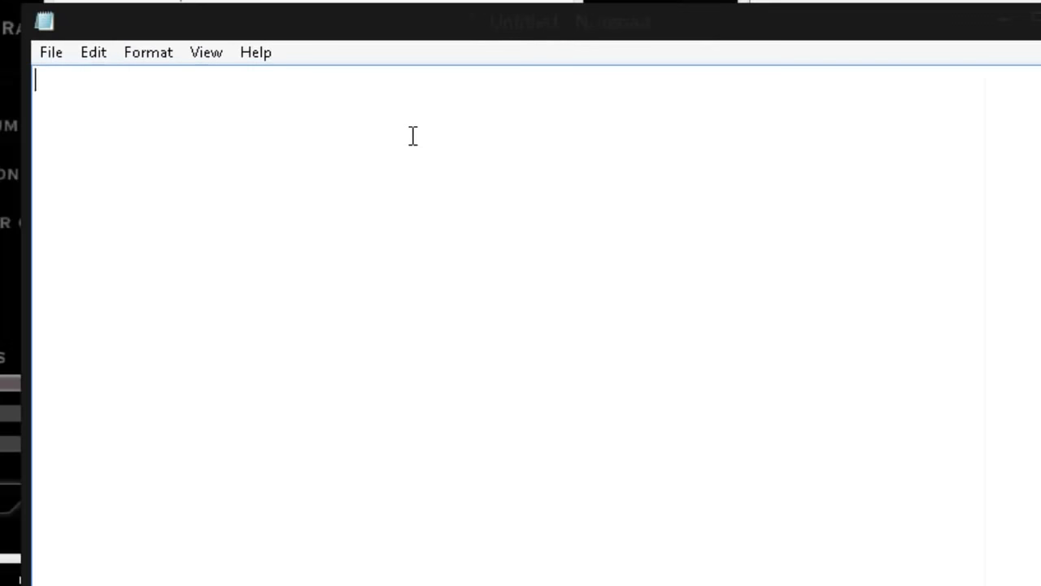
Write the note "Health - 900 = Main Hand Damage" in a blank Notepad document.
text(Health )
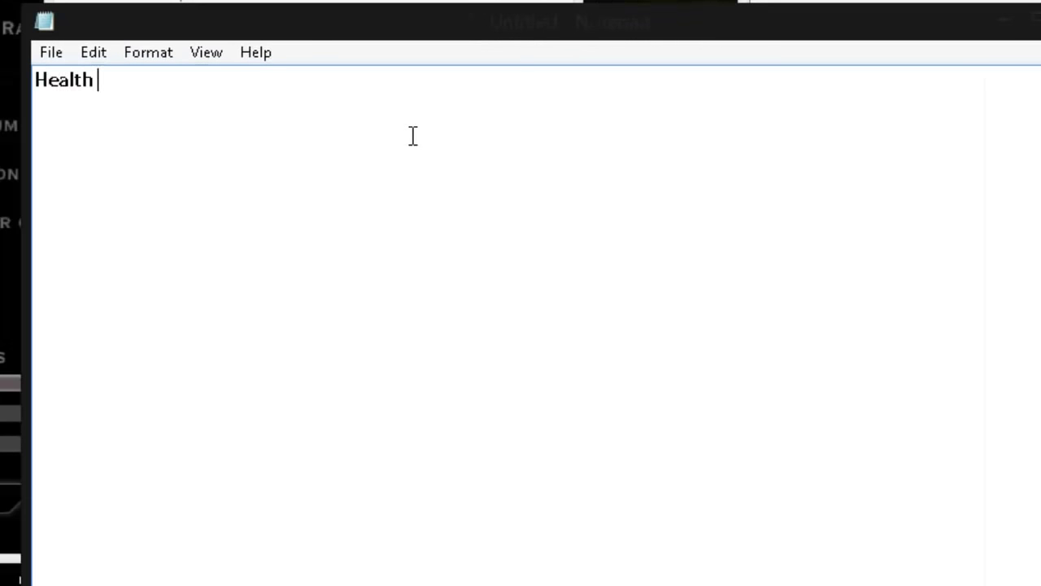
text(- 900 = Main Hand Damage)
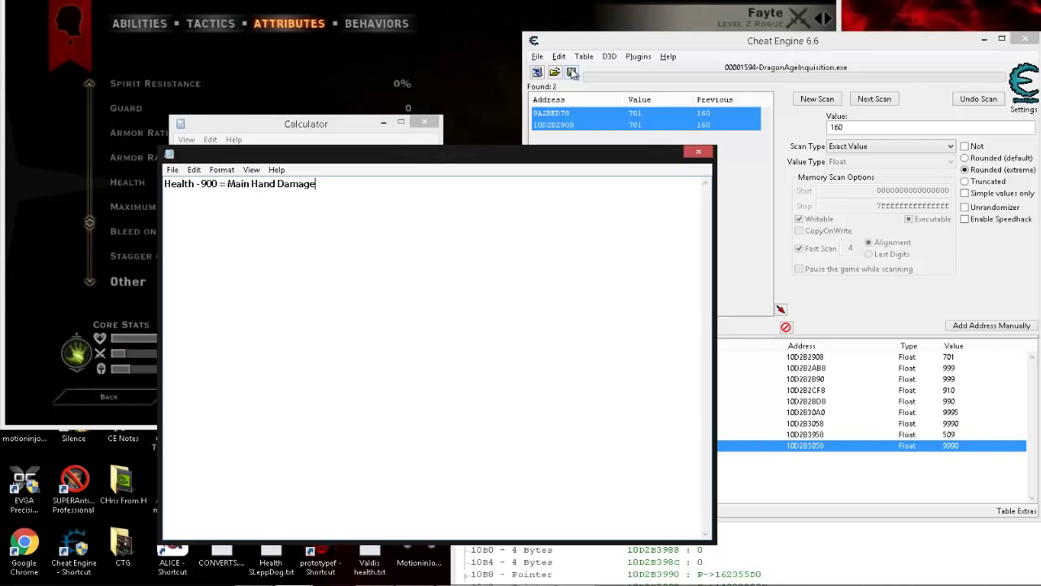
Return to the dissected structure and look past the Health offset for further floats that could be stats.
click(729, 575)
scroll(739, 448, down, 13)
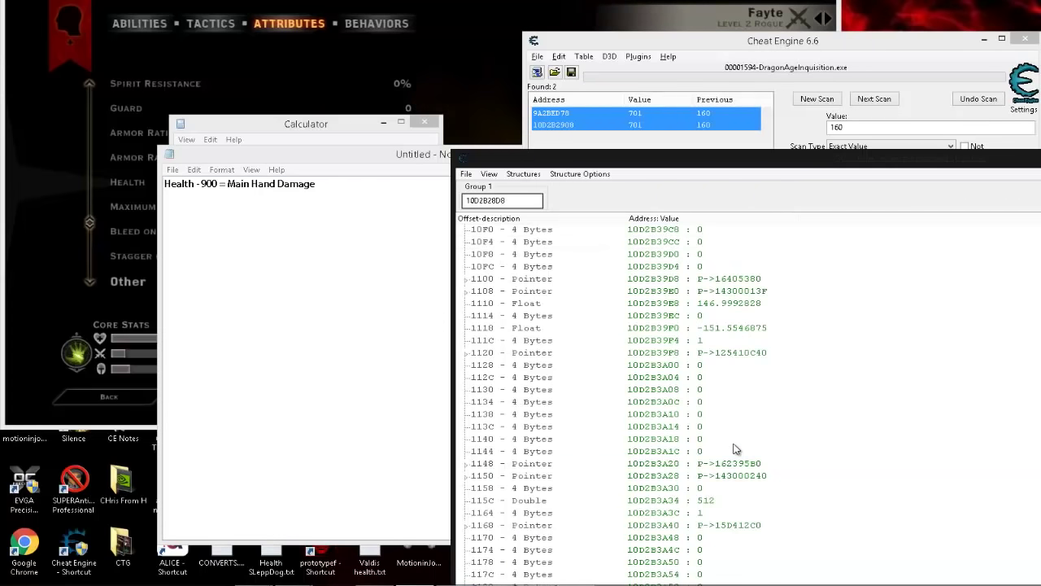
scroll(735, 449, down, 5)
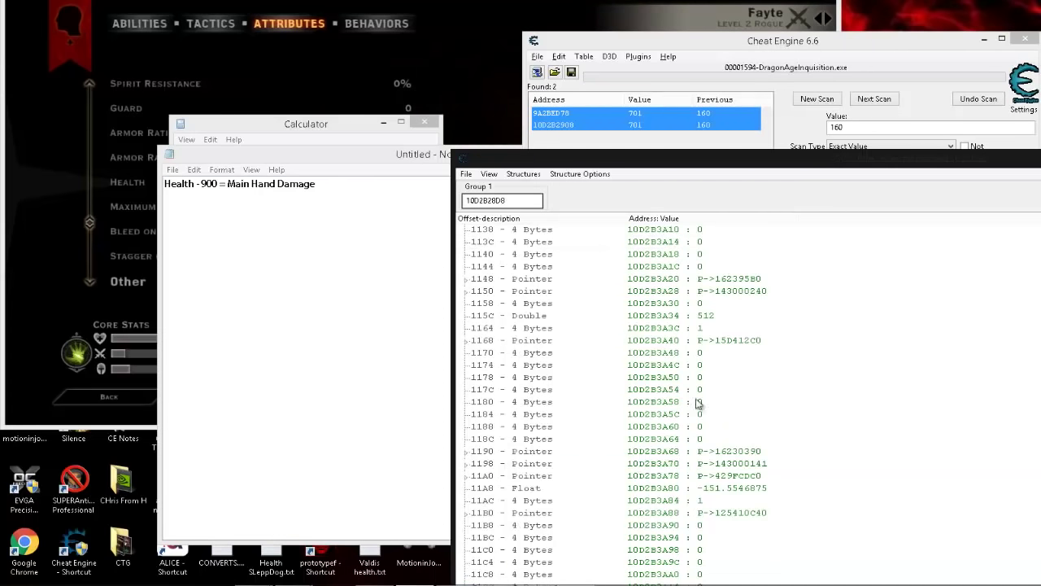